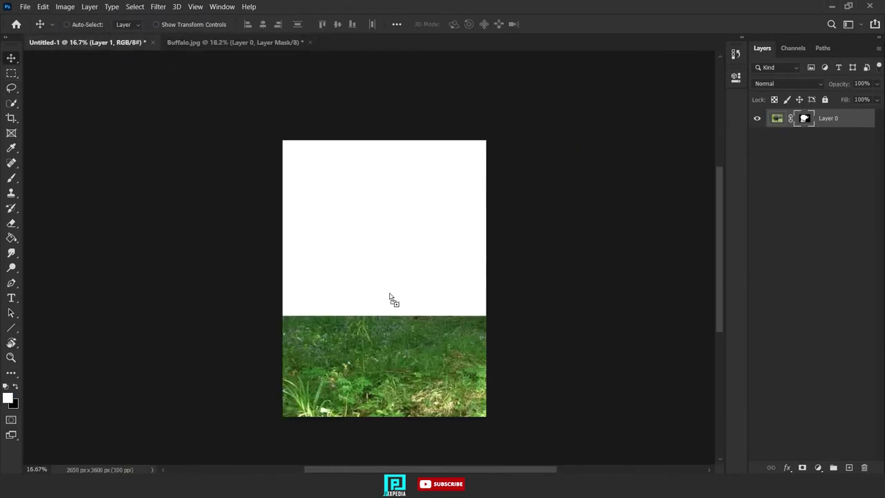
- Place the buffalo cutout in the grass composition, scale it to 86.31%, and position it standing on the grass
left_click_drag(390, 299, 390, 297)
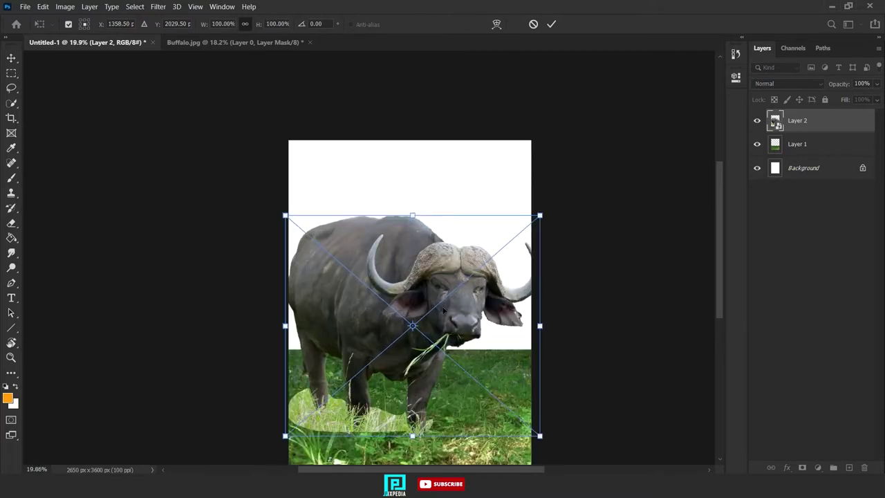
left_click_drag(540, 433, 514, 421)
left_click_drag(477, 358, 471, 370)
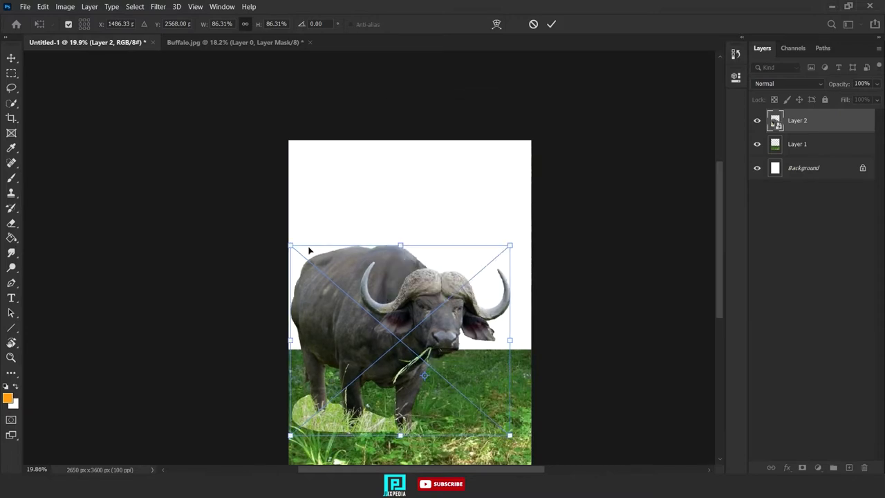
left_click(550, 24)
scroll(337, 311, "up", 1)
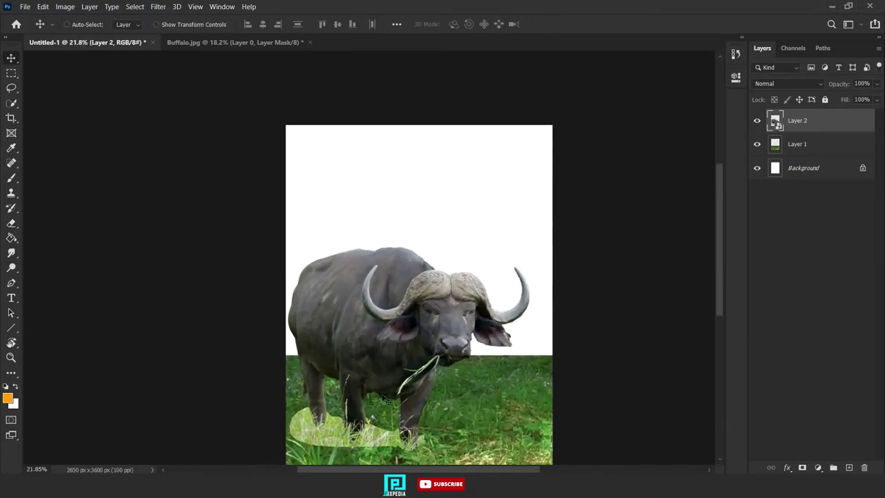
- Open BG.jpg, copy the whole image into the composition, and place its layer directly beneath the buffalo
key("ctrl+o")
left_click(446, 153)
double_click(446, 154)
key("ctrl+a")
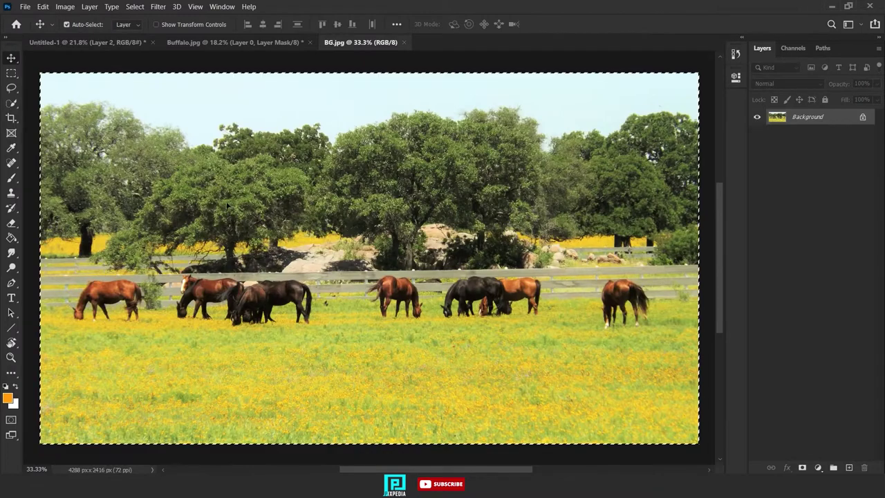
key("ctrl+c")
key("ctrl+Tab")
key("ctrl+v")
left_click_drag(826, 121, 826, 154)
- Enlarge the pasted background photo to 185.63% so its trees and field cover the canvas behind the buffalo
key("ctrl+t")
scroll(392, 275, "down", 1)
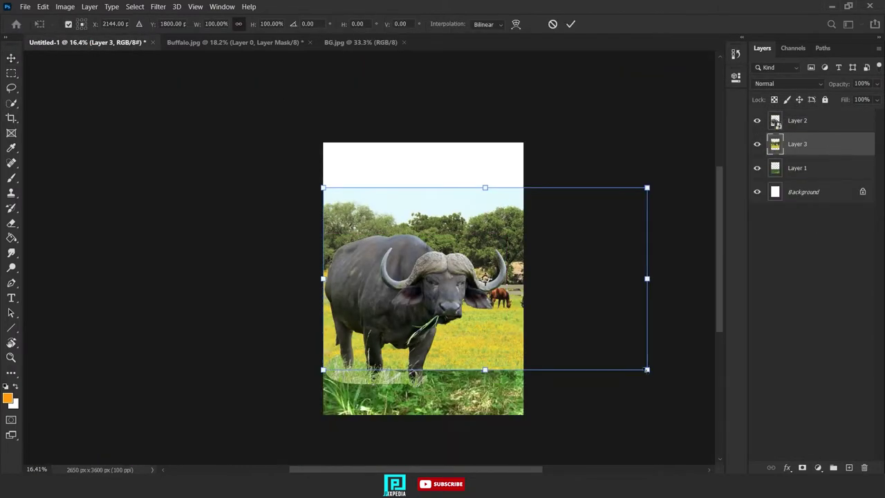
left_click_drag(392, 275, 391, 269)
left_click(570, 24)
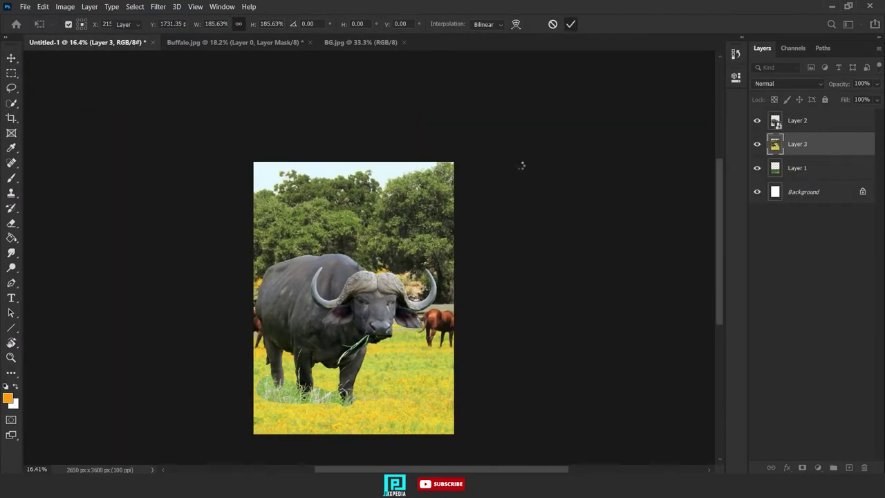
left_click_drag(523, 166, 550, 175)
- Delete the lower part of the background photo, including the horses and yellow field, with only that layer shown
left_click_drag(269, 305, 603, 466)
key("Delete")
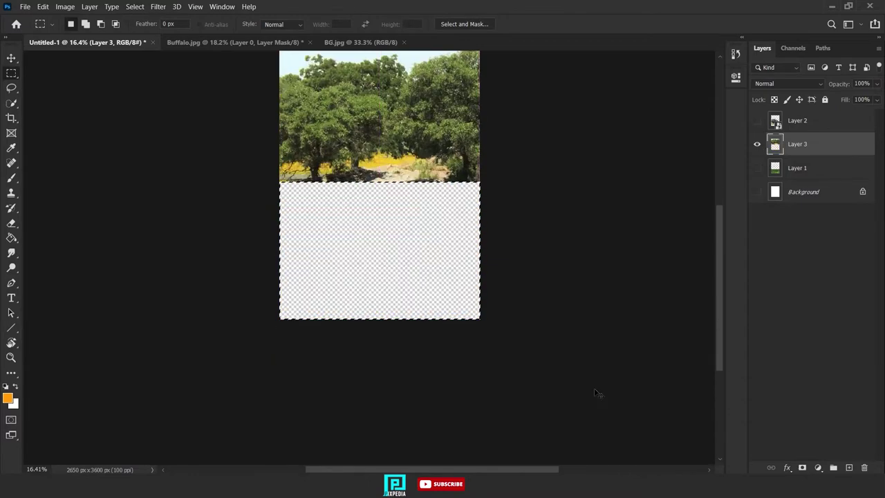
left_click(756, 144, "alt")
- Stretch the tree background downward until it meets the top of the grass, and clear the selection
left_click_drag(461, 244, 467, 269)
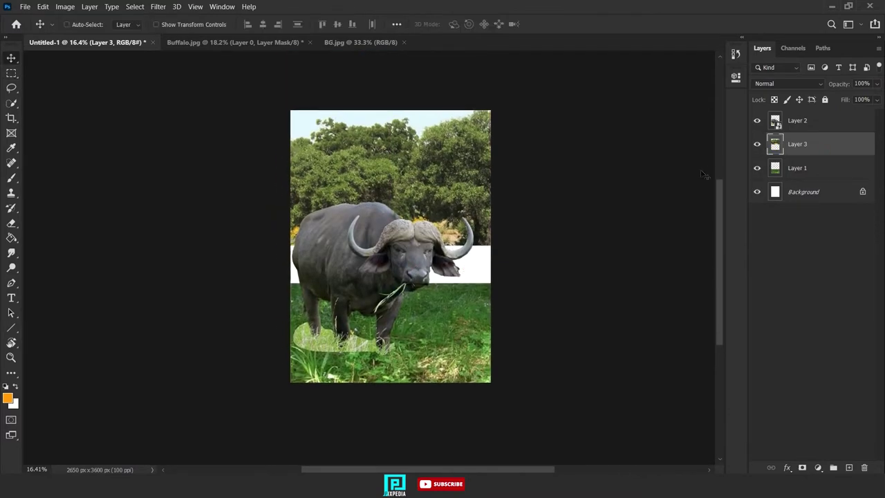
left_click_drag(515, 311, 516, 311)
key("ctrl+t")
left_click_drag(391, 311, 391, 376)
key("Return")
key("ctrl+d")
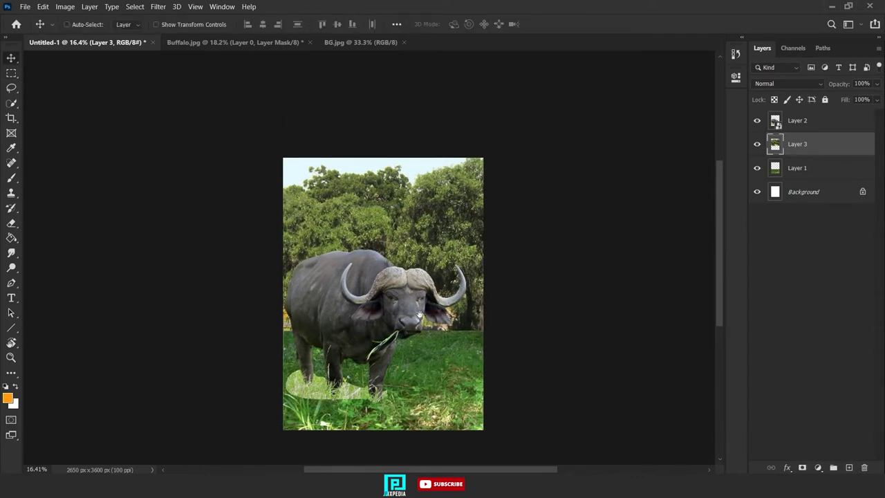
- Bring the grass from Forground Grass.png into the composition and move its layer above the buffalo
key("ctrl+o")
double_click(405, 208)
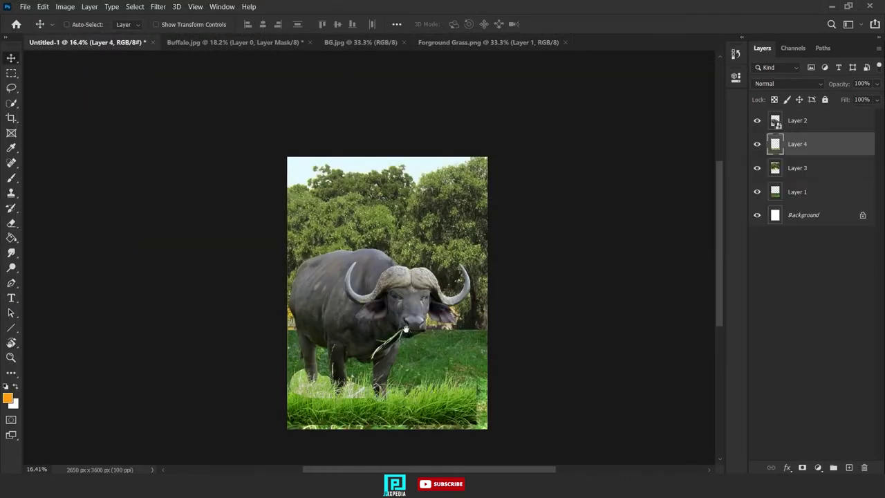
left_click_drag(826, 154, 821, 116)
- Enlarge the foreground grass to about 141% and reshape it to cover the buffalo's feet across the canvas bottom
key("ctrl+t")
left_click_drag(468, 348, 515, 358)
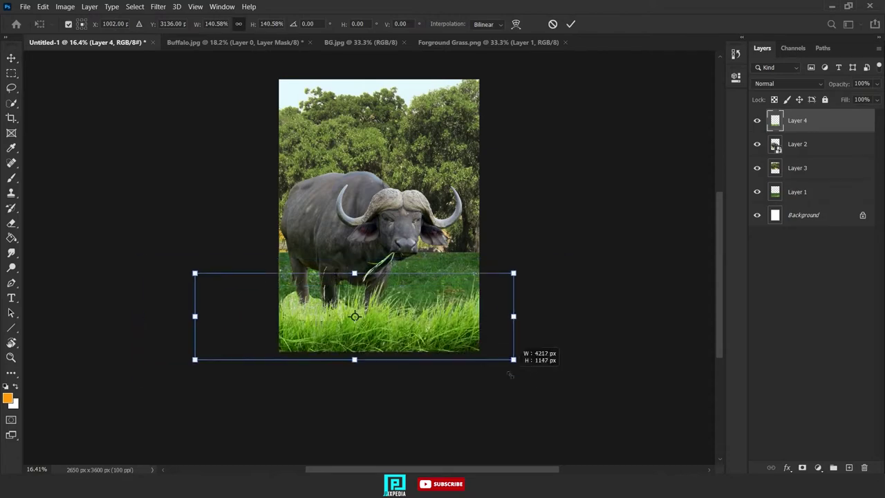
left_click_drag(450, 322, 446, 306)
right_click(400, 125)
left_click(433, 201)
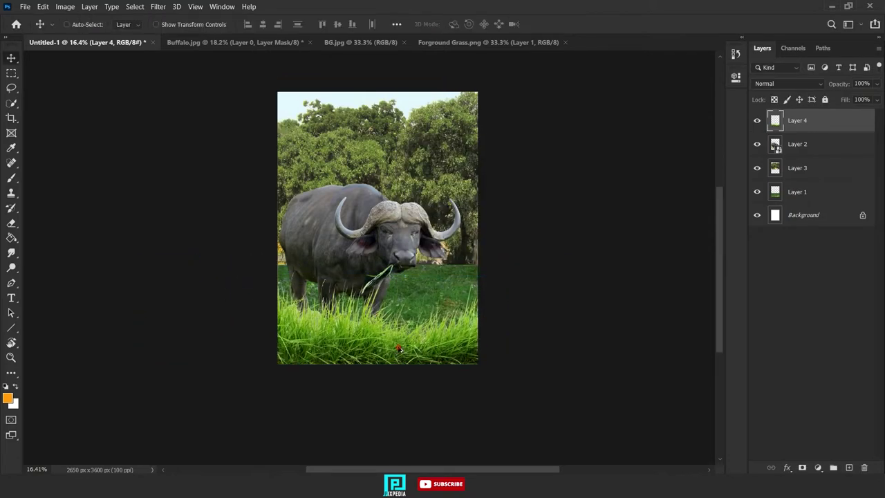
- Duplicate the foreground grass and place the copy in the layer order just beneath the buffalo
left_click_drag(395, 349, 400, 322)
left_click_drag(837, 121, 826, 178)
left_click_drag(423, 309, 427, 308)
- Transform the grass copy and position it behind the buffalo's legs so it fills the ground on both sides
key("ctrl+t")
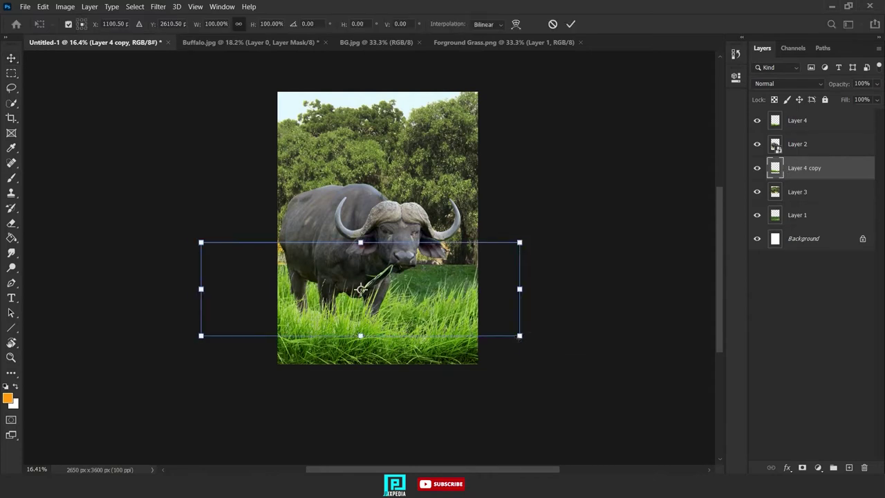
left_click_drag(520, 242, 530, 239)
left_click_drag(557, 253, 556, 243)
left_click_drag(452, 293, 397, 311)
key("Return")
left_click_drag(473, 305, 466, 327)
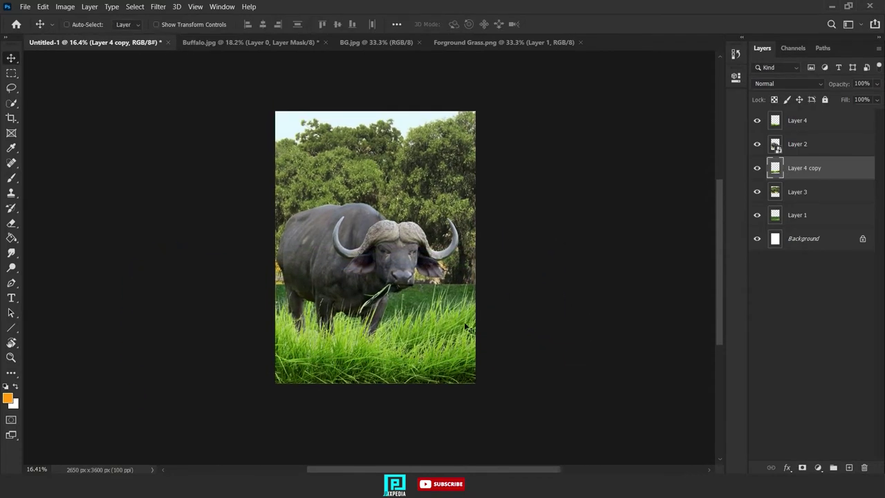
- Rename the ground layer, Layer 1, as "B G" and the grass copy layer as "F G"
double_click(796, 215)
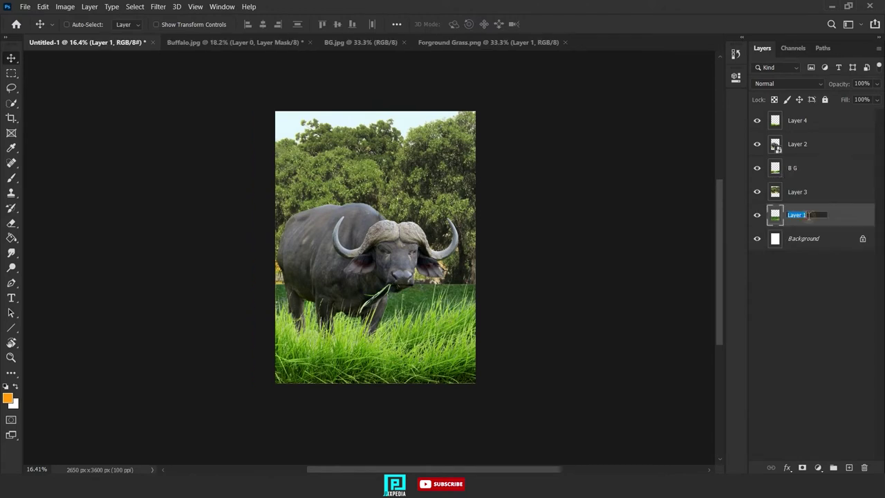
type("B G")
left_click(804, 173)
type("F G")
- Rename Layer 2 as "Buffalo", Layer 3 as "C BRG", and the ground layer as "Land"
double_click(797, 145)
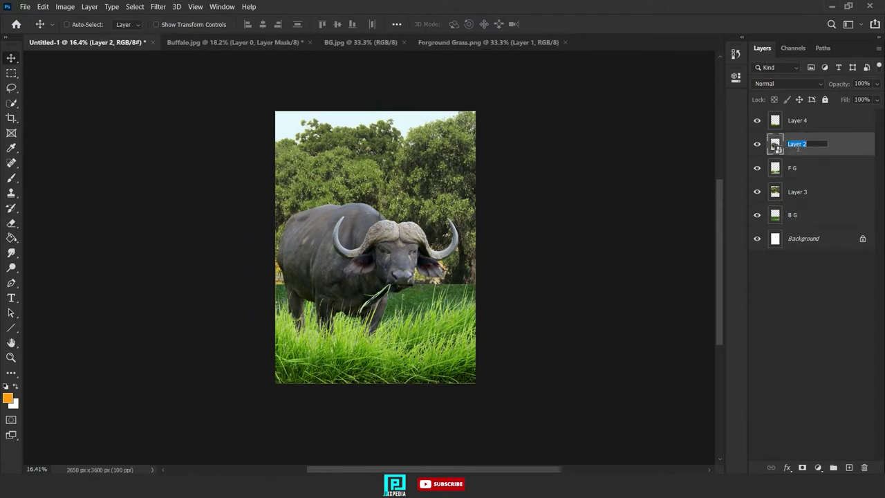
double_click(797, 192)
type("C BG")
double_click(797, 215)
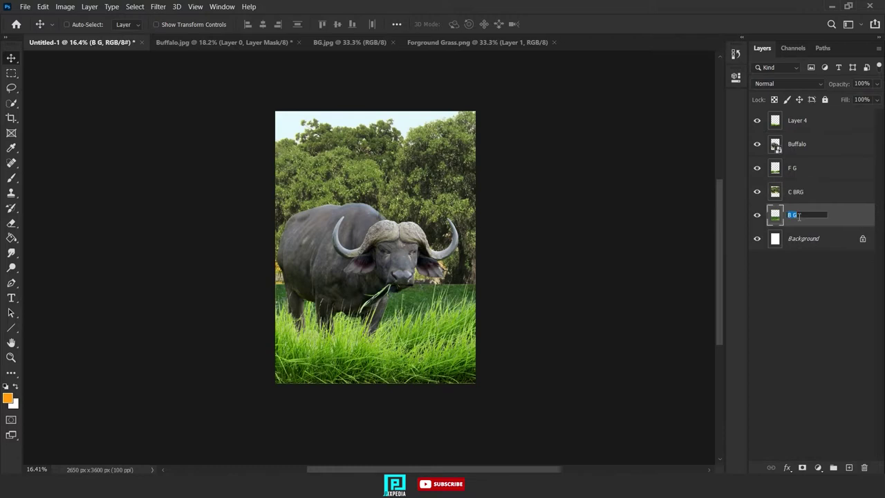
- Add a Levels adjustment layer directly above the Land layer
scroll(763, 237, "up", 1)
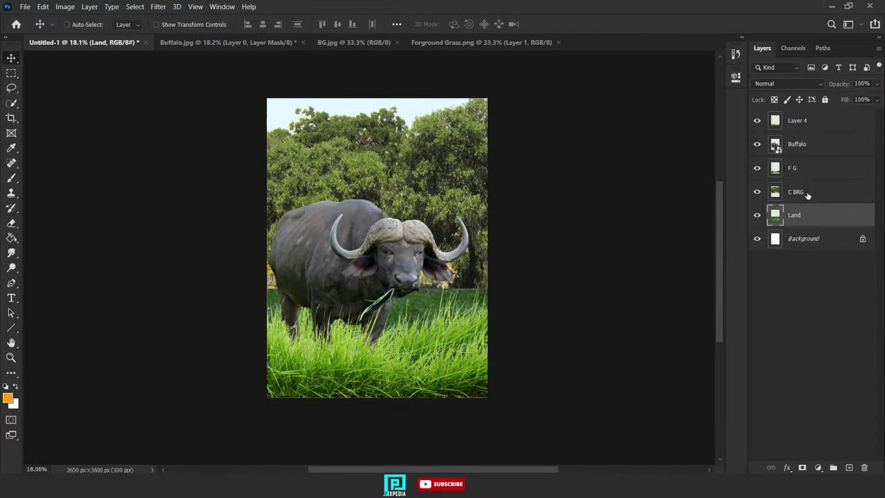
left_click(818, 467)
left_click(832, 315)
left_click(707, 73)
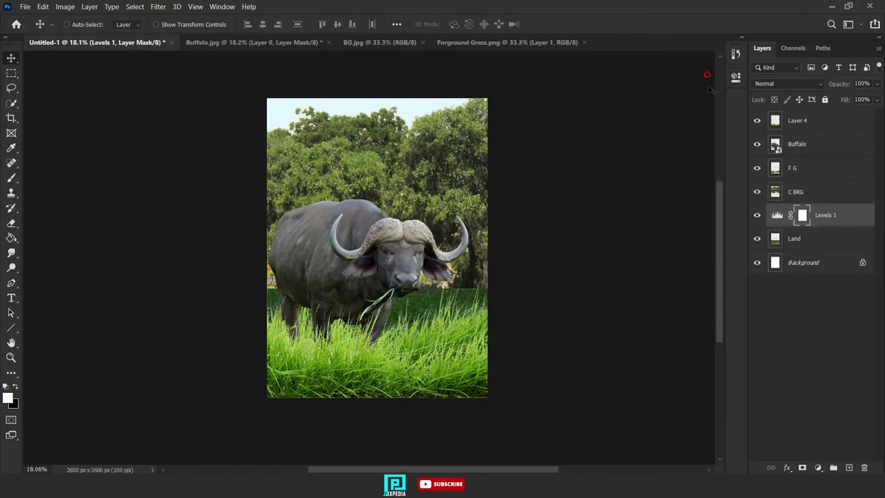
- Darken the C BRG tree layer with a Levels adjustment clipped to it, lowering the white output level
left_click(794, 191)
left_click(817, 467)
left_click(808, 312)
left_click_drag(709, 229, 644, 233)
left_click(637, 269)
left_click(706, 73)
- Add a Color Balance adjustment clipped to the C BRG layer and set its Cyan–Red value to 0
left_click(796, 215)
left_click(818, 468)
left_click(820, 365)
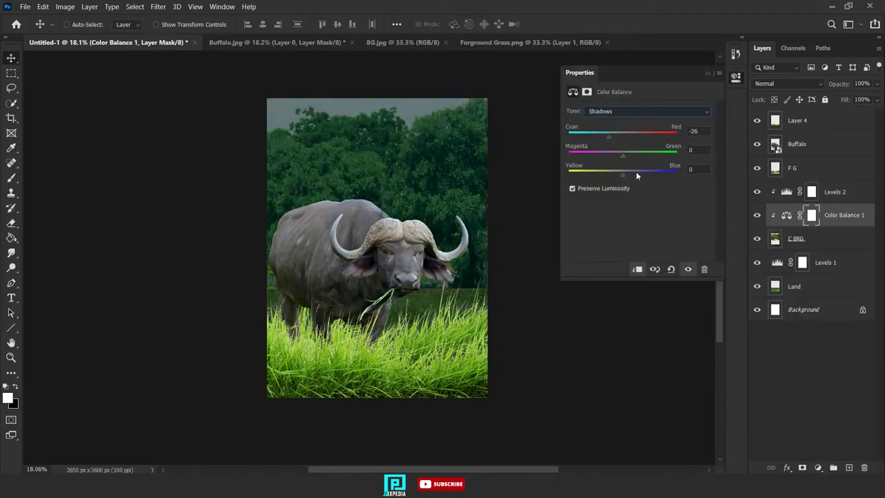
double_click(693, 131)
type("0")
left_click(706, 73)
- Place the flute-playing boy from Boy.png on the buffalo's back, above the Buffalo layer, and add a layer mask
scroll(431, 263, "up", 2)
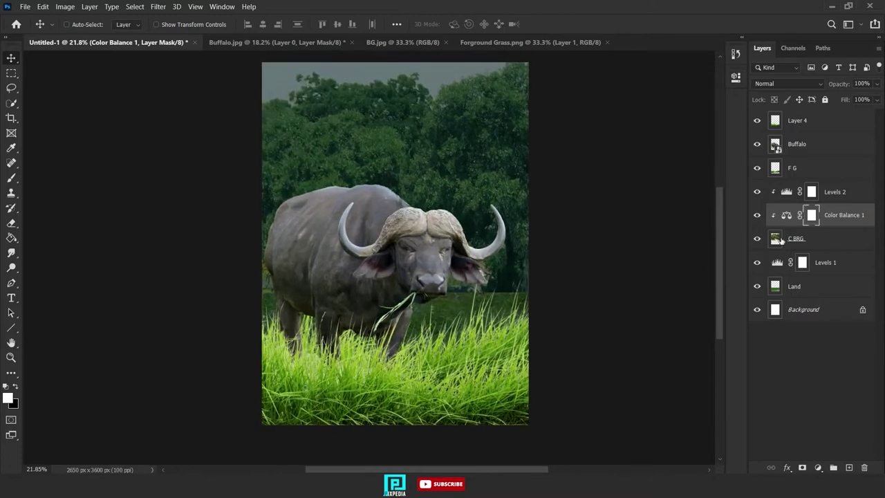
left_click(819, 147)
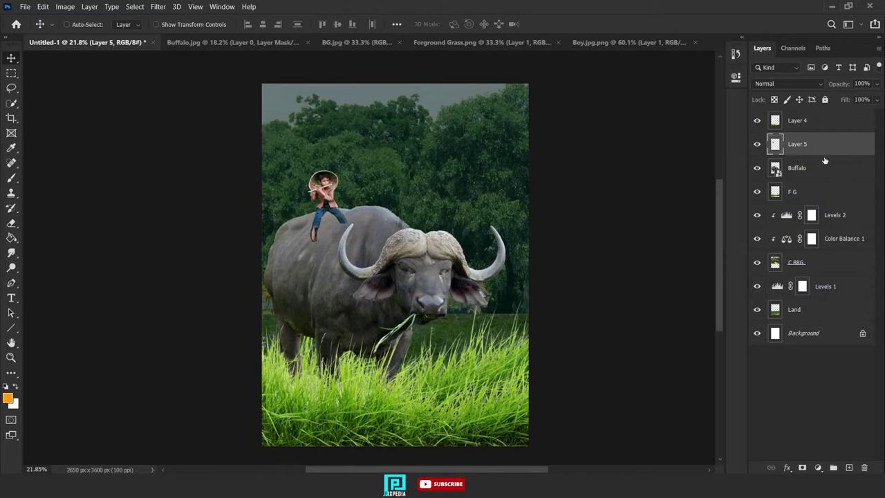
right_click(832, 149)
left_click(837, 150)
left_click(801, 468)
- Mask out the dark fringe along the front edge of the boy's trouser leg using a Lasso selection
scroll(314, 224, "up", 18)
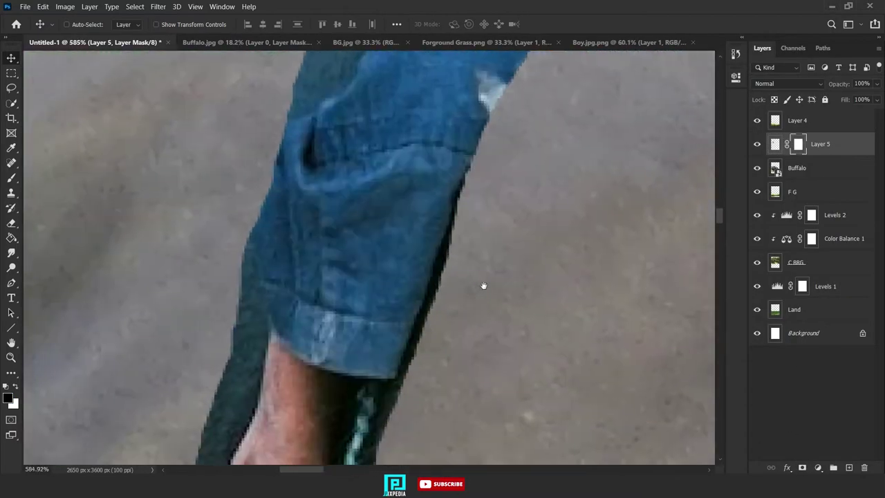
left_click(15, 89)
scroll(413, 197, "up", 1)
left_click_drag(473, 165, 446, 202)
key("alt+BackSpace")
key("ctrl+d")
- Mask out the dark leftover strip beneath the trouser cuff, beside the boy's ankle
scroll(414, 442, "up", 2)
left_click_drag(415, 442, 565, 211)
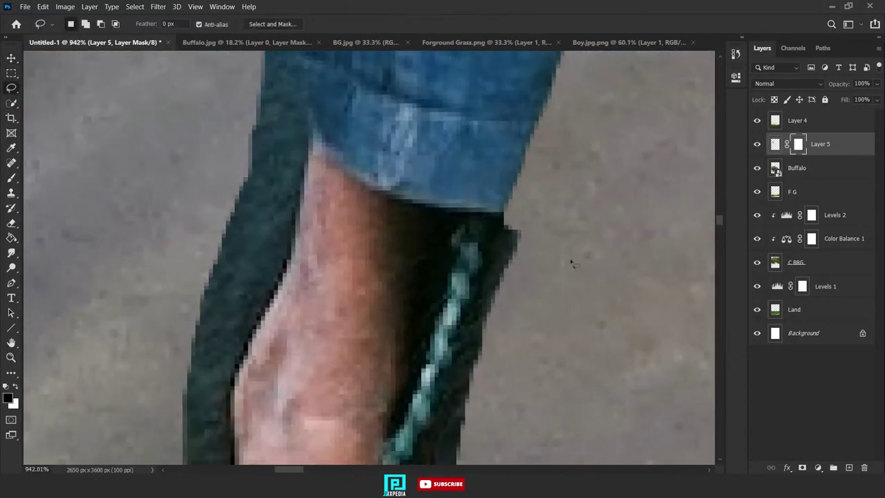
left_click_drag(393, 425, 609, 256)
key("alt+BackSpace")
key("ctrl+d")
- Undo the last mask fill, extend the lasso selection down along the rope beside the foot, and mask it out
left_click_drag(566, 285, 632, 85)
key("ctrl+z")
key("ctrl+z")
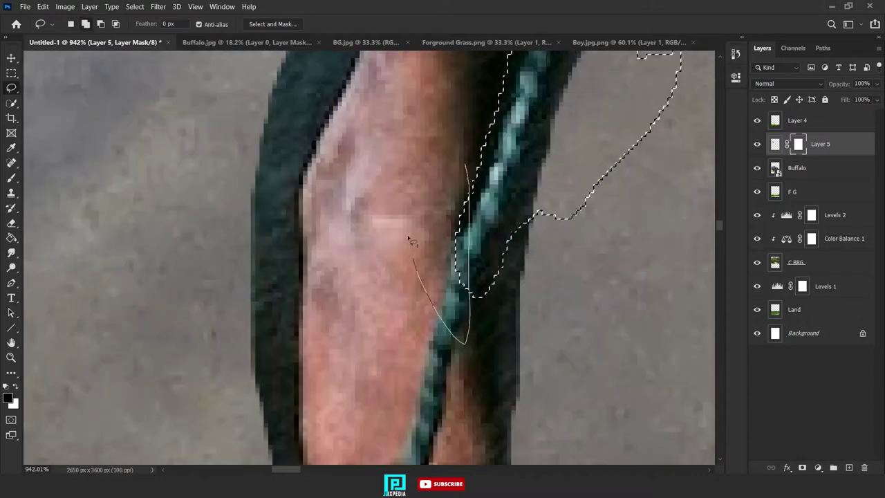
left_click_drag(478, 287, 451, 228)
key("alt+BackSpace")
- Mask out the remaining dark fringe beside the rope on the right side of the boy's foot
scroll(451, 239, "down", 2)
scroll(486, 306, "up", 2)
left_click_drag(519, 185, 432, 257)
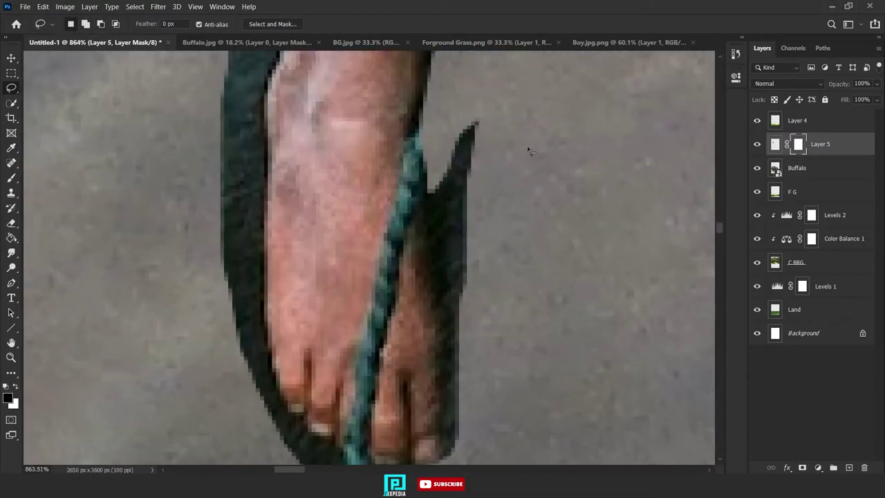
left_click_drag(490, 409, 495, 374)
key("alt+BackSpace")
key("ctrl+d")
- Mask out the dark fringe around the boy's toes and along the left side of the foot
scroll(401, 457, "up", 3)
left_click_drag(401, 458, 448, 284)
mouse_move(508, 296)
left_mouse_down()
mouse_move(403, 243)
mouse_move(351, 366)
mouse_move(372, 268)
mouse_move(286, 403)
mouse_move(436, 450)
left_mouse_up()
key("alt+BackSpace")
key("ctrl+d")
scroll(477, 304, "down", 4)
scroll(480, 297, "up", 2)
left_click_drag(449, 229, 480, 376)
left_click_drag(479, 378, 479, 358)
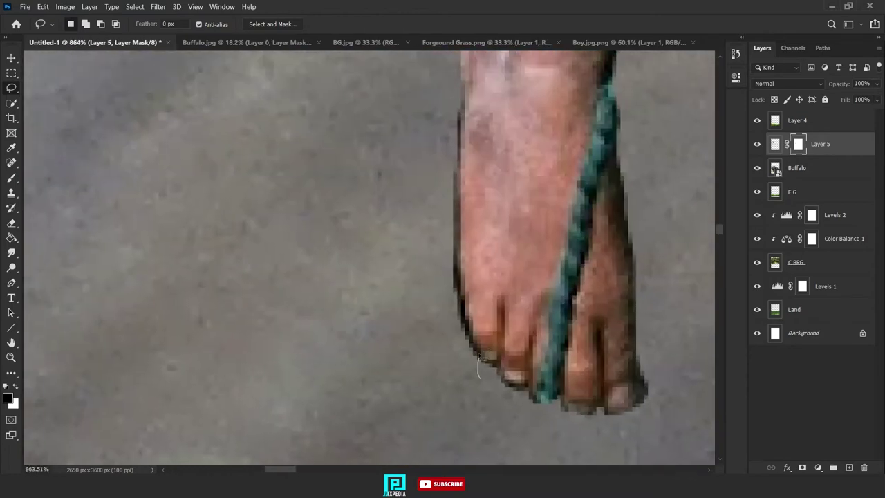
- Mask out the dark green fringe along the left side of the boy's shin up to the trouser cuff
scroll(462, 207, "down", 4)
mouse_move(463, 223)
left_mouse_down()
mouse_move(400, 370)
mouse_move(484, 286)
left_mouse_up()
scroll(462, 208, "up", 4)
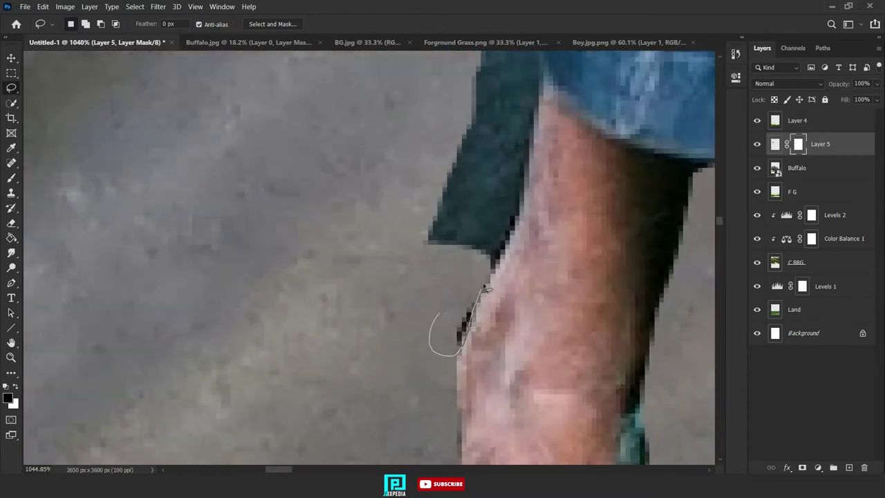
key("ctrl+d")
scroll(394, 214, "down", 3)
left_click_drag(495, 98, 483, 171)
key("ctrl+d")
scroll(464, 99, "down", 6)
- Mask out the leftover fringe along the left edge of the boy's trouser leg, from cuff to thigh
left_click_drag(465, 98, 353, 285)
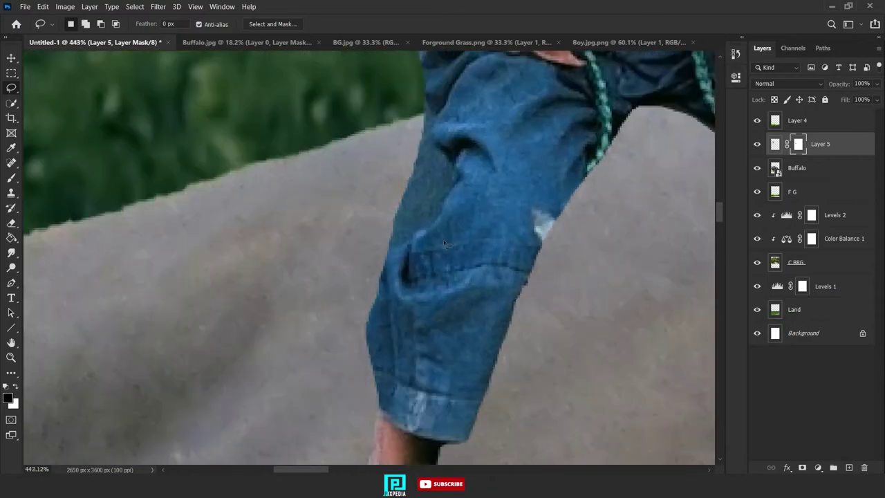
scroll(428, 166, "up", 5)
left_click_drag(429, 166, 451, 222)
mouse_move(460, 158)
left_mouse_down()
mouse_move(462, 164)
mouse_move(404, 183)
mouse_move(488, 83)
left_mouse_up()
key("alt+BackSpace")
key("ctrl+d")
scroll(492, 316, "down", 5)
- Clean the boy's mask along the shirt hem and outline the gap between his sleeve and torso
scroll(428, 222, "up", 5)
left_click_drag(454, 107, 473, 159)
scroll(448, 306, "down", 4)
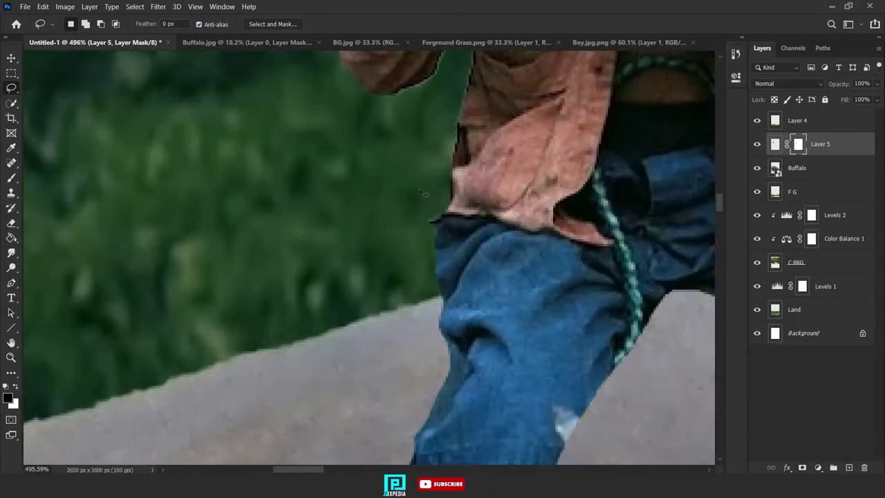
scroll(404, 246, "up", 4)
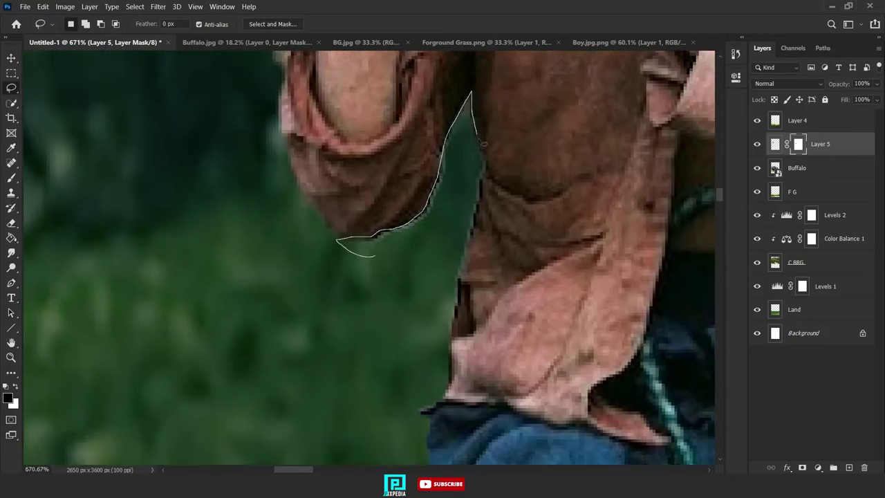
- Mask out the piece of hat showing beneath the flute, beside the boy's wrist
scroll(341, 247, "up", 5)
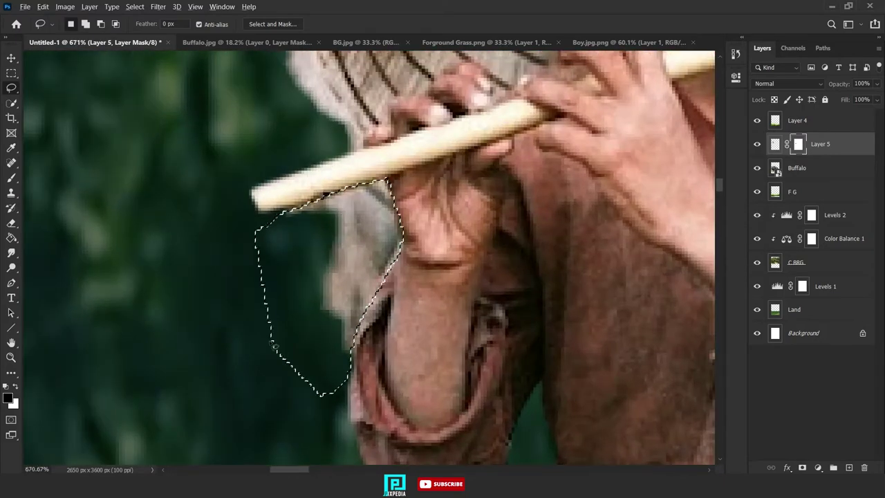
scroll(274, 344, "down", 4)
scroll(354, 327, "up", 4)
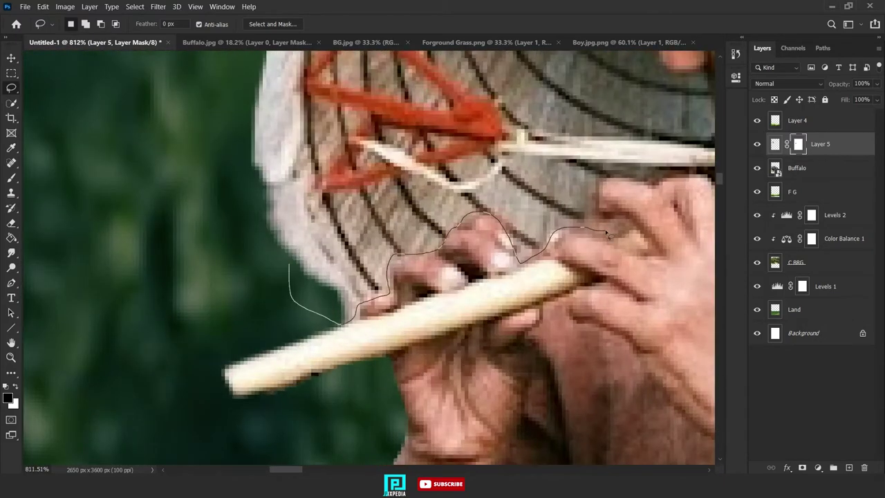
- Mask out the lower left part of the hat above the flute, tracing around the boy's fingers
key("alt+BackSpace")
mouse_move(607, 234)
left_mouse_down()
mouse_move(246, 99)
mouse_move(301, 114)
left_mouse_up()
left_click_drag(238, 107, 304, 173)
key("alt+BackSpace")
key("ctrl+d")
- Mask out the lower right part of the hat between its ties, the flute's end and the boy's shoulder
scroll(315, 199, "down", 4)
scroll(479, 254, "up", 4)
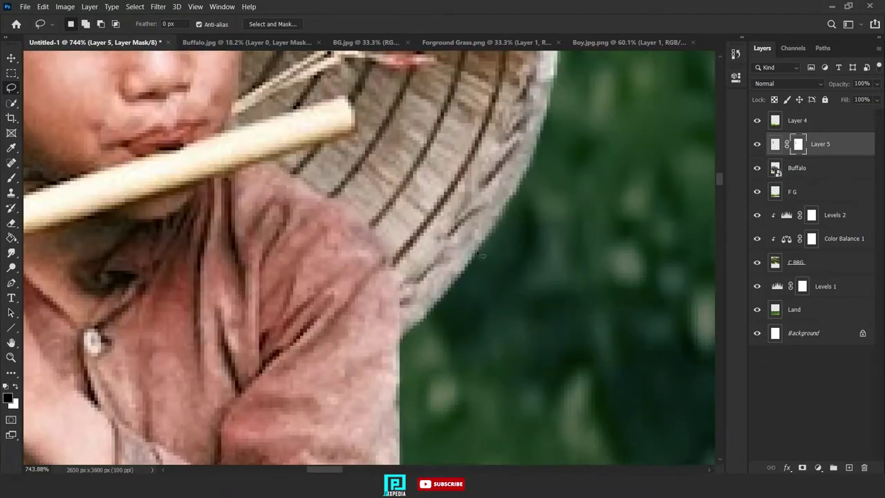
scroll(481, 255, "down", 3)
left_click_drag(556, 122, 447, 339)
left_click_drag(350, 212, 568, 138)
key("alt+BackSpace")
key("ctrl+d")
scroll(421, 172, "up", 5)
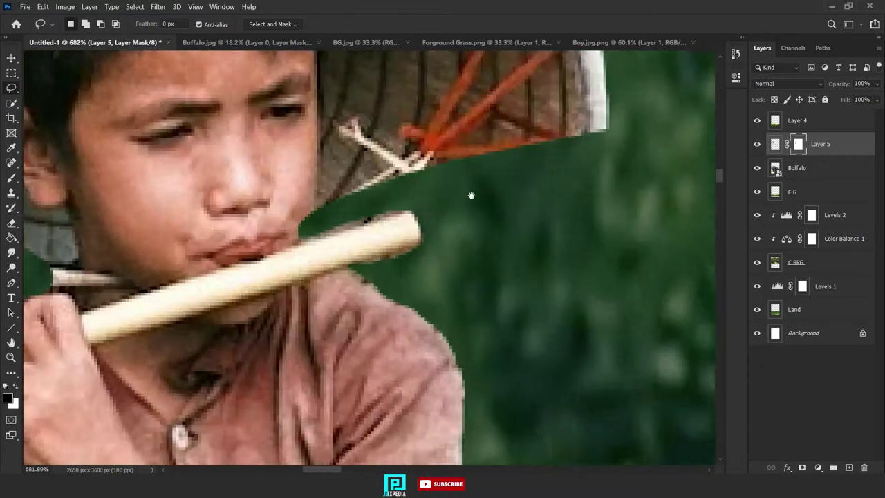
- Mask out the right half of the hat, tracing along the boy's face and hair
left_click_drag(470, 194, 547, 253)
left_click_drag(505, 243, 523, 297)
left_click_drag(439, 233, 440, 235)
key("alt+BackSpace")
scroll(440, 235, "down", 2)
left_click_drag(575, 63, 436, 195)
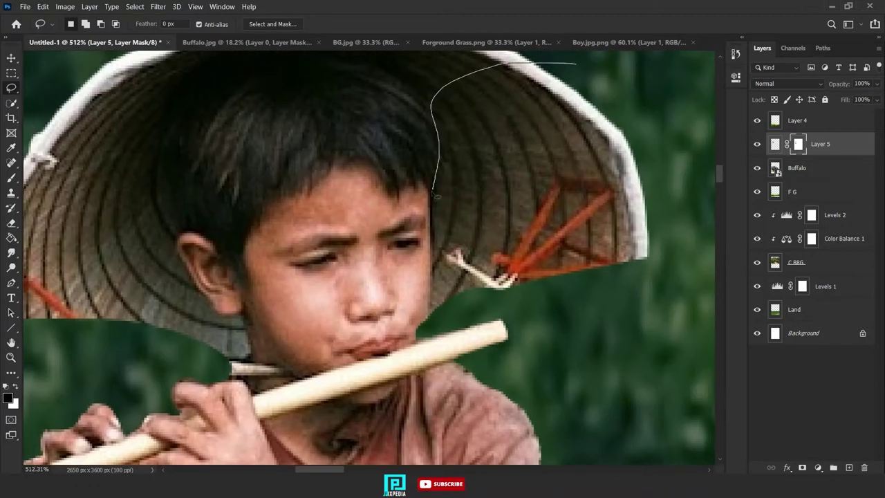
key("ctrl+z")
scroll(618, 274, "down", 1)
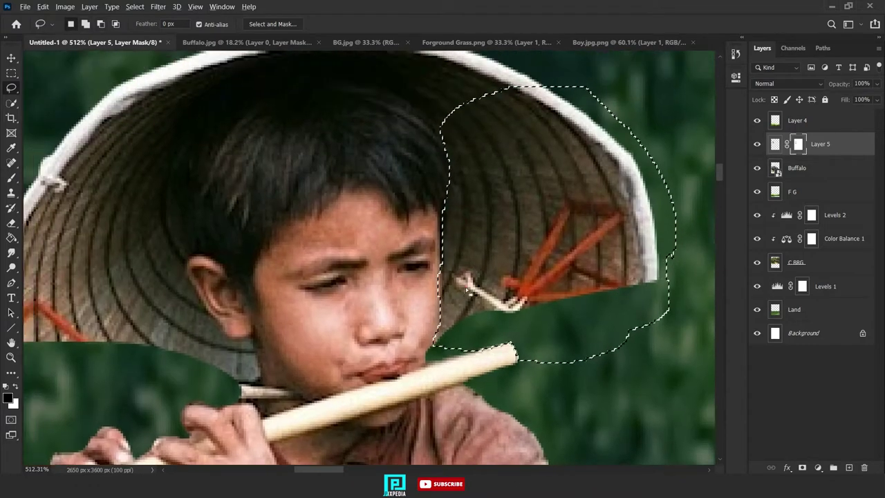
key("alt+BackSpace")
key("ctrl+d")
- Mask out the remaining left half of the hat around the boy's ear and hair
mouse_move(254, 396)
left_mouse_down()
mouse_move(365, 374)
mouse_move(177, 61)
left_mouse_up()
key("alt+BackSpace")
key("ctrl+d")
scroll(336, 363, "down", 8)
left_click_drag(387, 415, 387, 138)
- Convert the boy's layer (Layer 5) and its mask into a smart object
key("5")
key("0")
key("v")
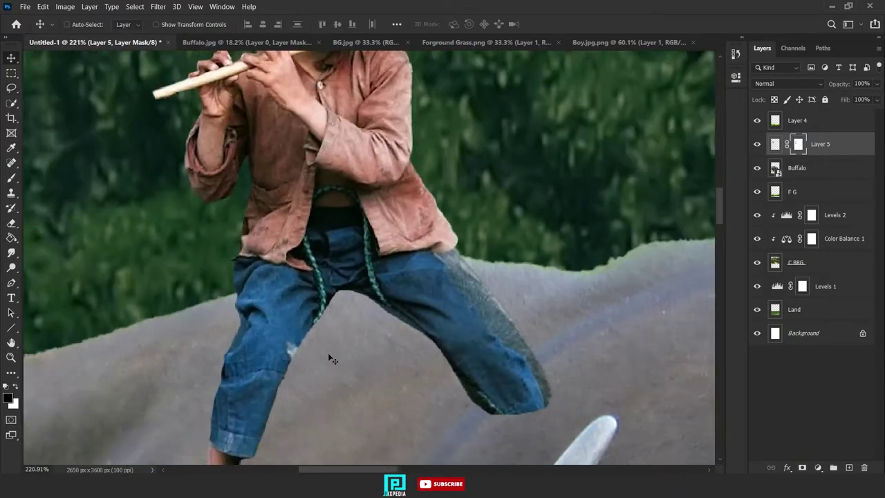
scroll(331, 358, "down", 15)
right_click(821, 144)
left_click(767, 270)
key("ctrl+t")
scroll(375, 360, "down", 4)
left_click_drag(381, 363, 391, 381)
left_click_drag(345, 294, 374, 293)
scroll(373, 294, "down", 3)
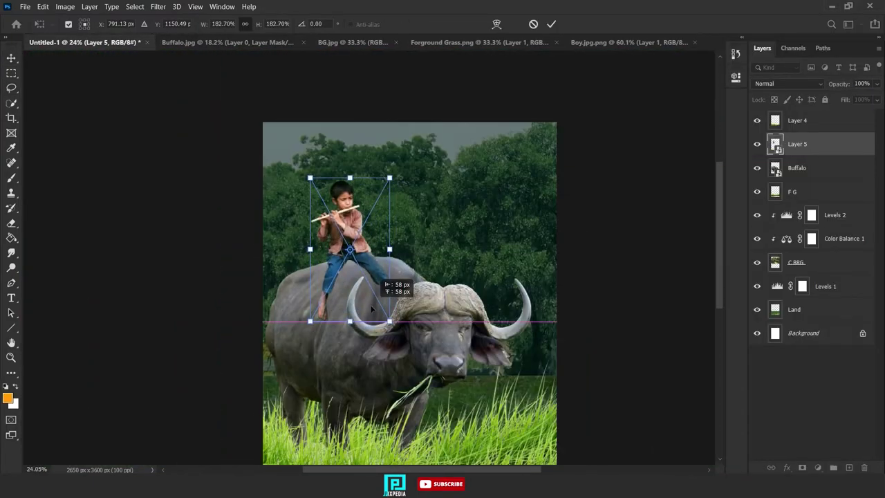
scroll(357, 251, "up", 4)
right_click(356, 252)
left_click(391, 314)
left_click_drag(408, 356, 413, 345)
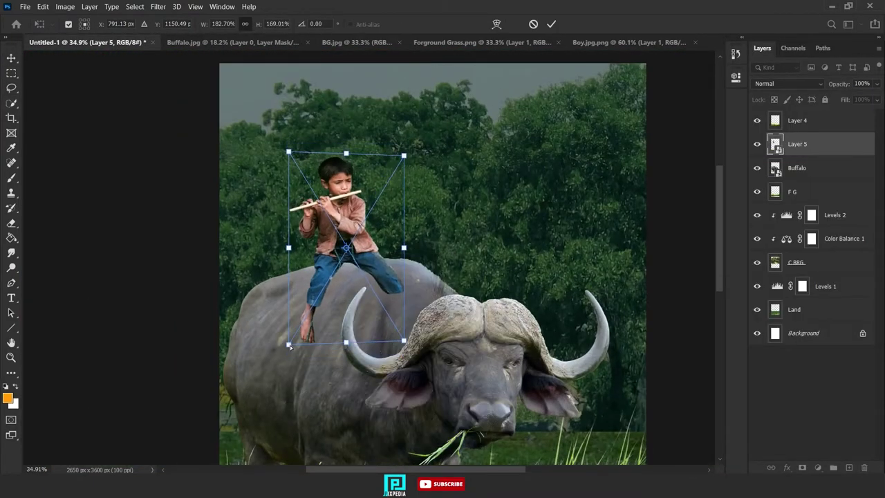
key("ctrl+z")
key("Escape")
- Scale the boy up to about 202% and seat him on the buffalo's back
key("ctrl+t")
right_click(332, 111)
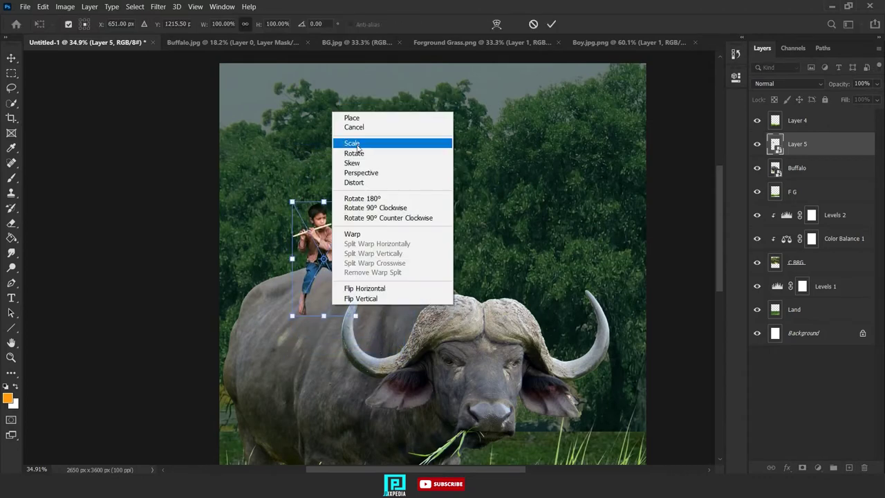
left_click(352, 142)
left_click_drag(355, 316, 408, 410)
left_click_drag(369, 358, 390, 356)
scroll(377, 301, "down", 1)
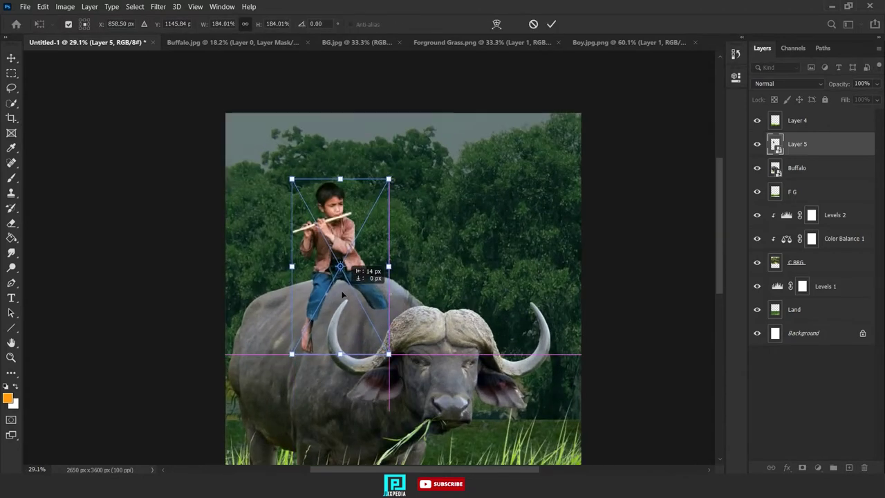
left_click(550, 25)
scroll(367, 316, "down", 5)
scroll(363, 259, "up", 4)
key("ctrl+t")
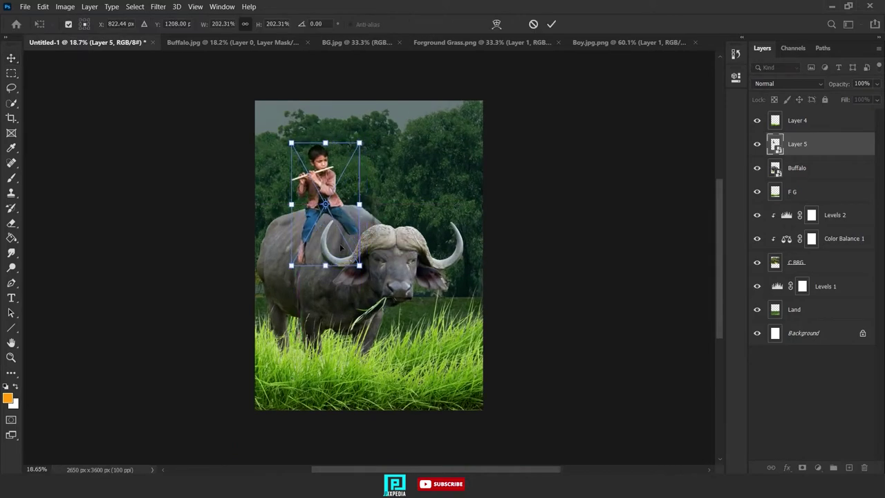
scroll(341, 247, "up", 1)
key("Return")
- Lower the boy layer's opacity to 59% and select the Buffalo layer
scroll(318, 217, "up", 15)
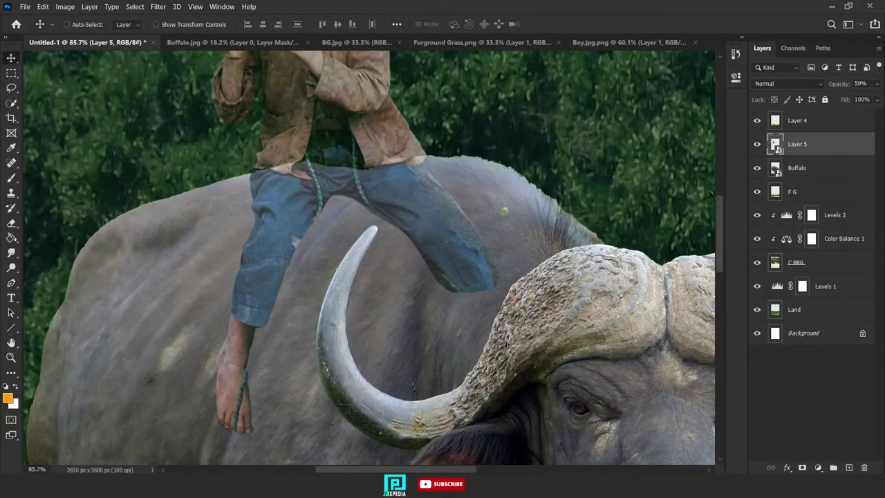
left_click(797, 168)
scroll(491, 219, "up", 2)
left_click_drag(492, 220, 469, 252)
scroll(620, 275, "up", 1)
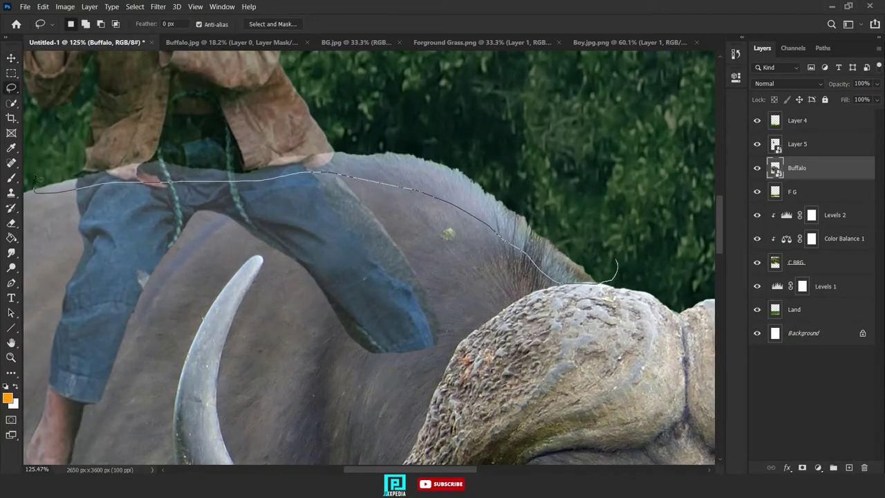
- Rasterize the Buffalo layer and delete the lasso-selected strip along the top of its back, from the boy's seat to the head
left_click_drag(35, 177, 566, 188)
key("Delete")
key("Return")
right_click(832, 168)
left_click(781, 203)
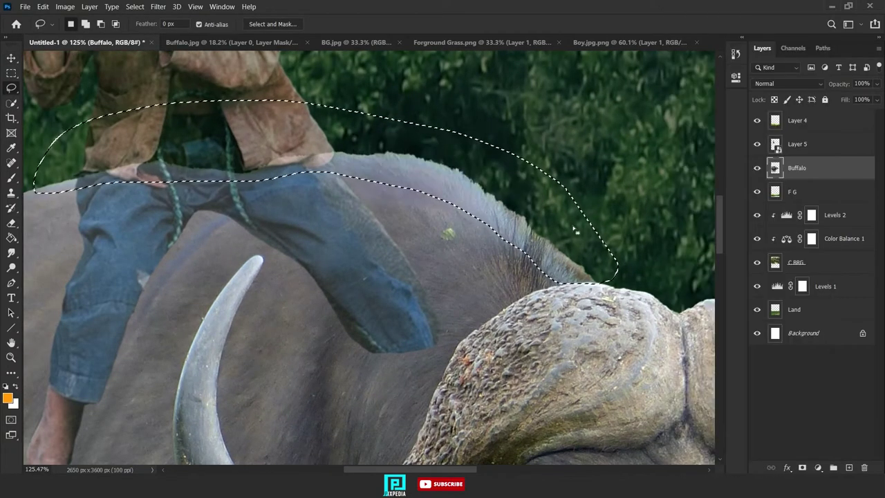
key("Delete")
key("ctrl+d")
- Trim the edge of the buffalo's back between the boy and its rump
left_click_drag(374, 264, 587, 269)
scroll(280, 251, "down", 2)
scroll(279, 250, "up", 3)
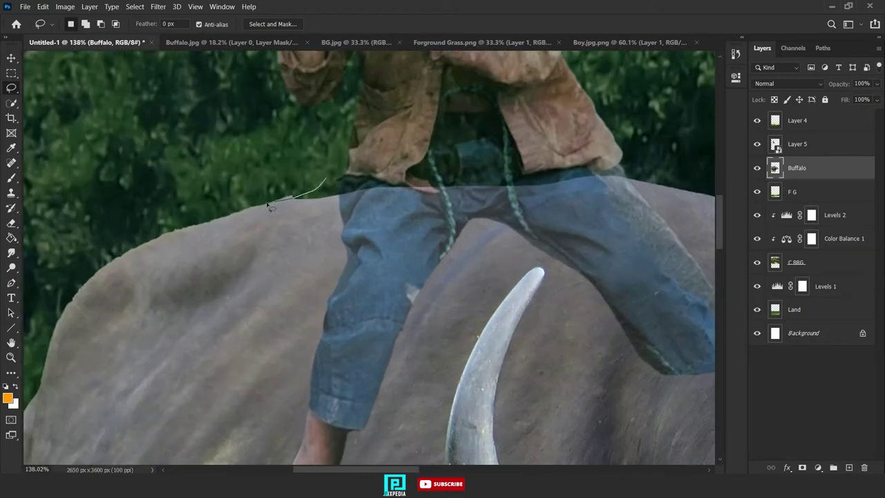
scroll(421, 257, "up", 3)
- Rasterize Layer 5 and delete the boy's far leg where it overlaps the buffalo's body
key("alt+bracketright")
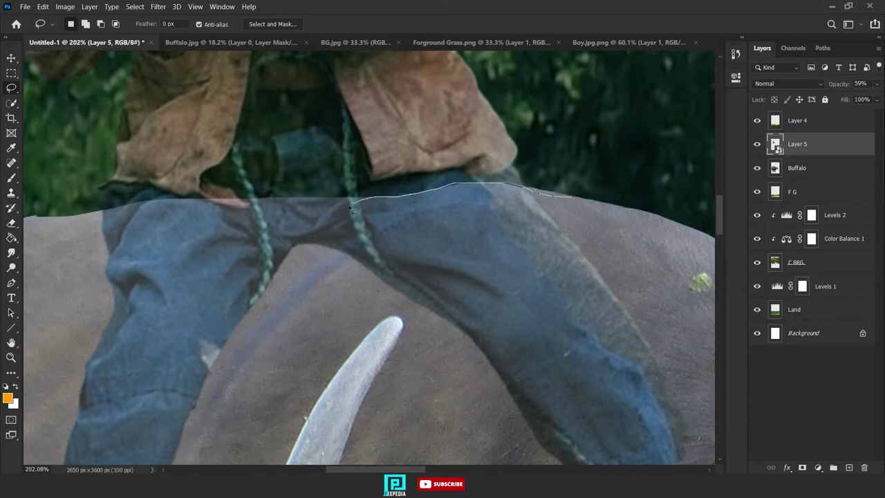
mouse_move(314, 309)
left_mouse_down()
mouse_move(338, 346)
mouse_move(467, 95)
left_mouse_up()
key("Delete")
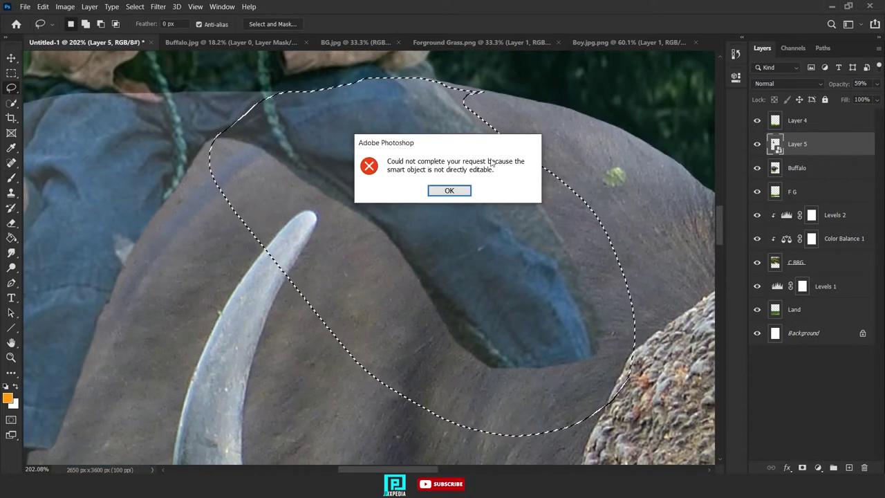
key("Return")
right_click(809, 146)
left_click(691, 215)
key("Delete")
key("ctrl+d")
scroll(418, 331, "down", 8)
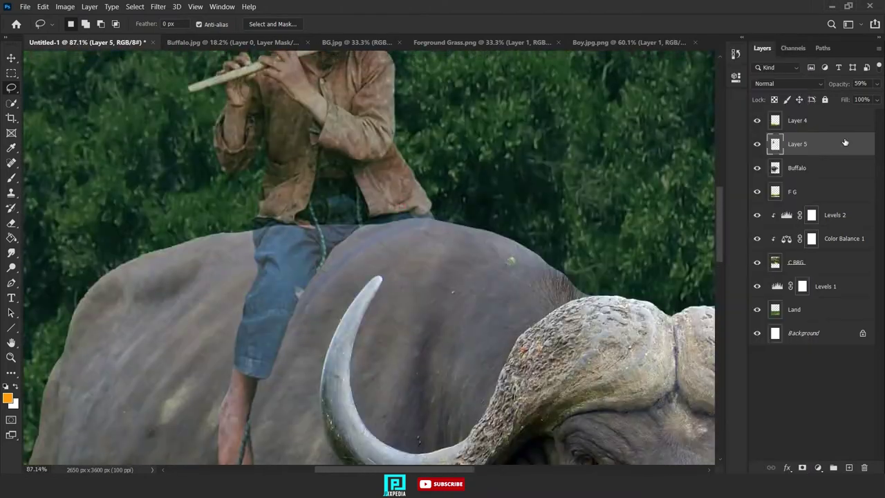
- Restore the boy layer's opacity to 100%
left_click_drag(838, 83, 880, 83)
scroll(305, 293, "down", 4)
scroll(305, 293, "down", 5)
key("v")
key("b")
scroll(345, 277, "down", 5)
- Compare the trees with and without the Levels 2 adjustment and review its settings
right_click(752, 478)
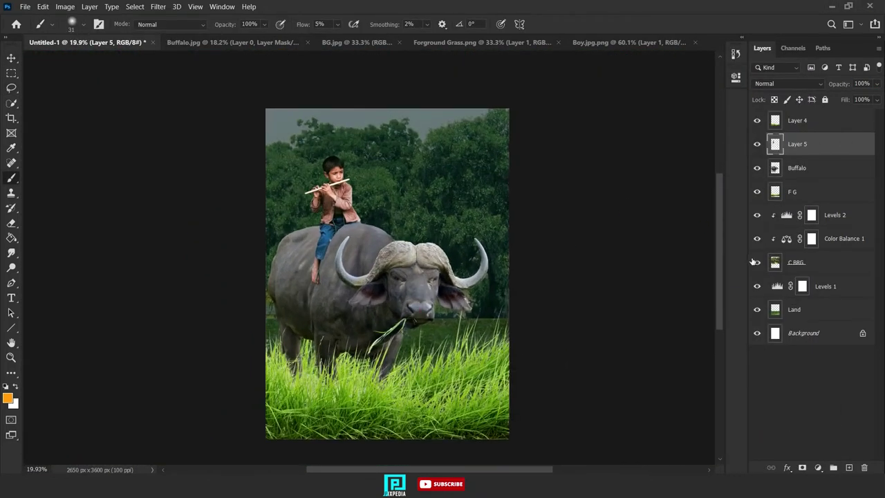
left_click(757, 215)
mouse_move(391, 284)
left_mouse_down()
mouse_move(381, 311)
mouse_move(380, 291)
left_mouse_up()
left_click(757, 215)
double_click(787, 215)
left_click(707, 74)
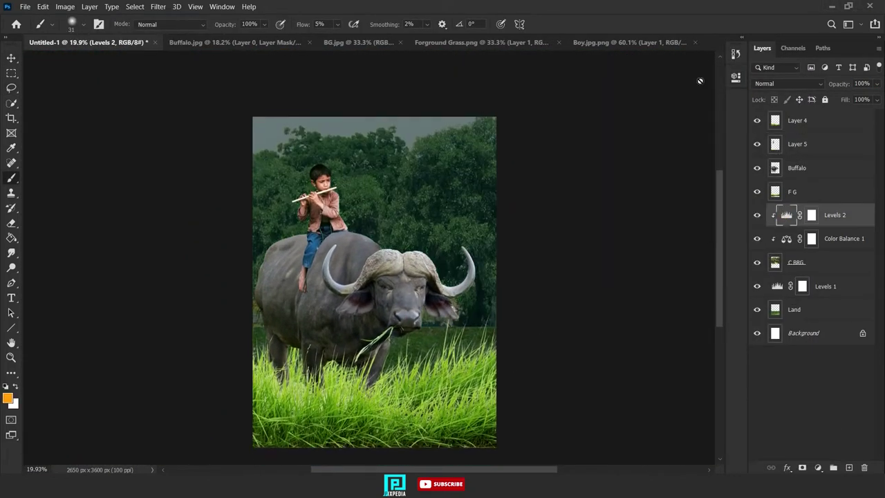
- Rename Layer 5 as Boy and scale the boy down to about 97%
left_click_drag(307, 148, 315, 144)
left_click(813, 149)
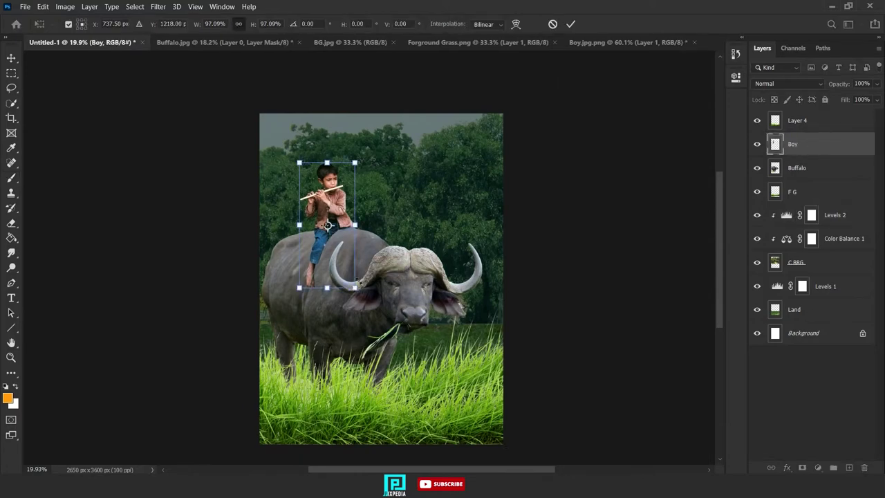
left_click_drag(311, 245, 310, 267)
- Add a Levels adjustment clipped to the Buffalo layer with output white at 22, and invert its mask
left_click(806, 168)
left_click(832, 468)
key("ctrl+z")
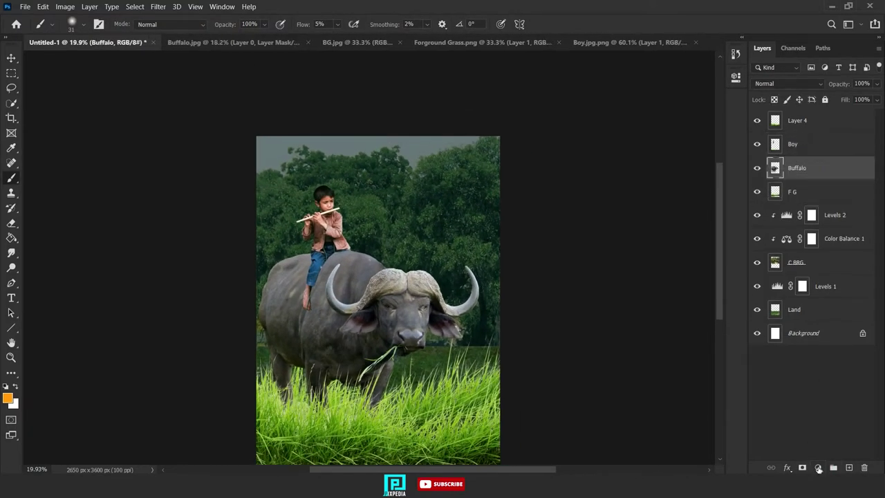
left_click(818, 468)
left_click(811, 312)
left_click_drag(708, 228, 595, 229)
left_click(637, 269)
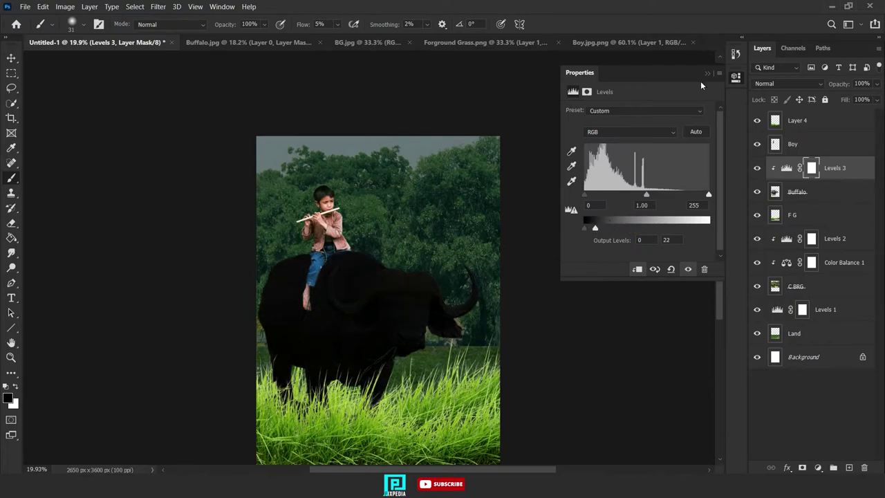
left_click(708, 74)
key("ctrl+i")
- Paint soft shadows over the buffalo's lower body and legs in the Levels 3 mask with a large brush
scroll(339, 349, "up", 3)
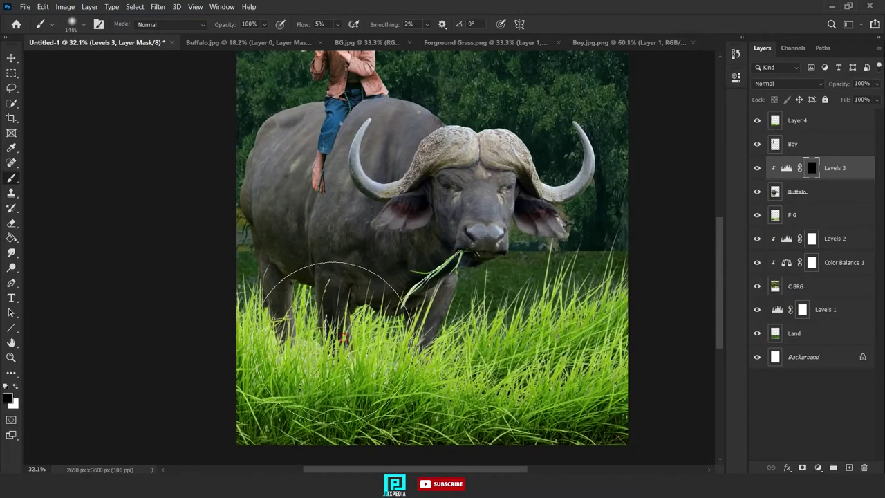
left_click_drag(354, 282, 358, 154)
mouse_move(432, 252)
left_mouse_down()
mouse_move(286, 287)
mouse_move(269, 228)
left_mouse_up()
mouse_move(265, 213)
left_mouse_down()
mouse_move(458, 286)
mouse_move(393, 267)
left_mouse_up()
key("x")
left_click_drag(492, 266, 488, 292)
left_click_drag(414, 202, 399, 194)
- Paint contact shadows on the buffalo around the boy's seat, leg and foot with a 90 px brush
scroll(351, 182, "up", 6)
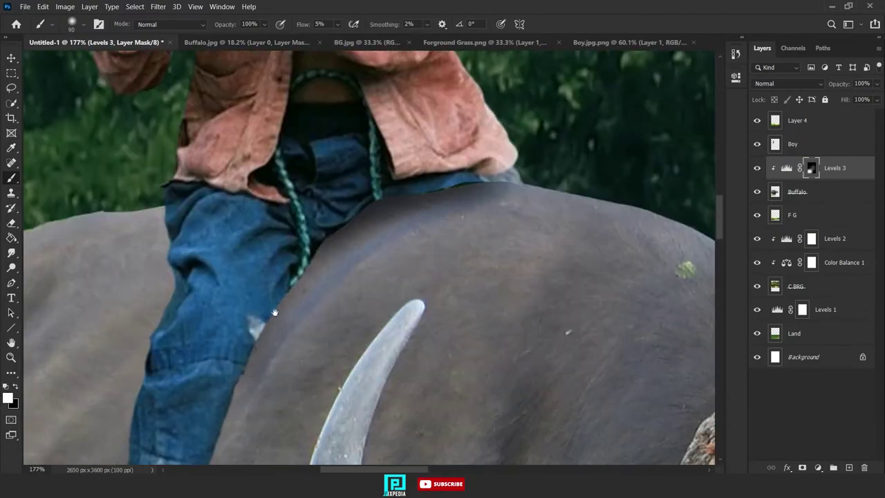
scroll(275, 312, "down", 4)
scroll(292, 277, "up", 3)
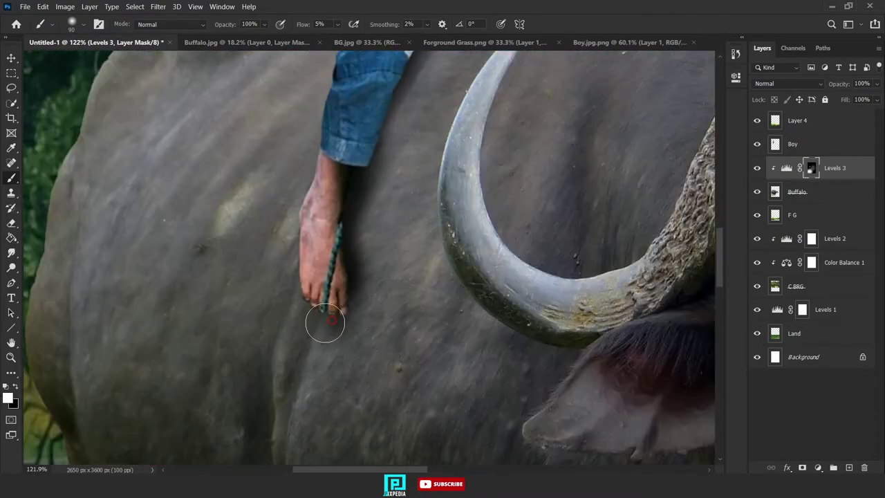
left_click_drag(325, 323, 293, 368)
mouse_move(237, 400)
left_mouse_down()
mouse_move(320, 345)
mouse_move(335, 348)
left_mouse_up()
- Enlarge the brush to 200 px and darken the buffalo's flank and rump behind the boy's leg
scroll(325, 334, "down", 4)
key("bracketright")
key("bracketright")
key("bracketright")
key("bracketright")
key("bracketright")
left_click_drag(280, 328, 372, 262)
left_click_drag(346, 291, 287, 422)
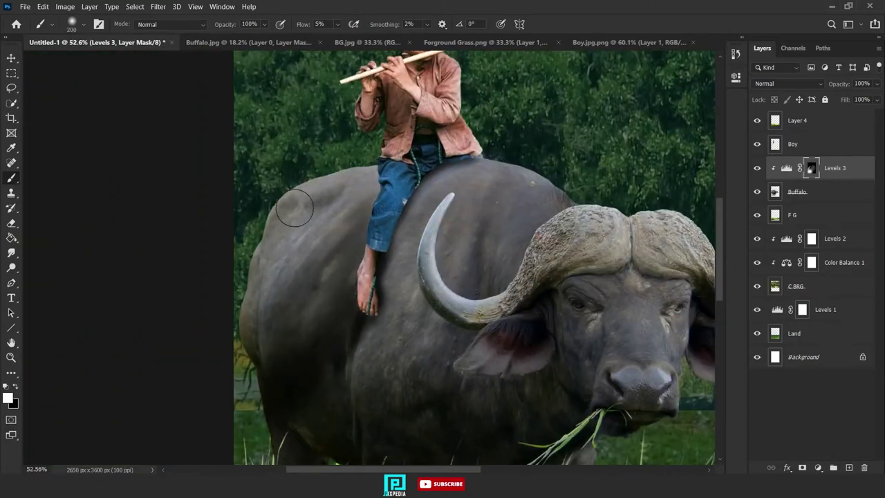
- Deepen the shading across the buffalo's rear body with a 700 px brush
scroll(278, 320, "down", 3)
key("bracketright")
key("bracketright")
key("bracketright")
key("bracketright")
key("bracketright")
scroll(336, 298, "up", 5)
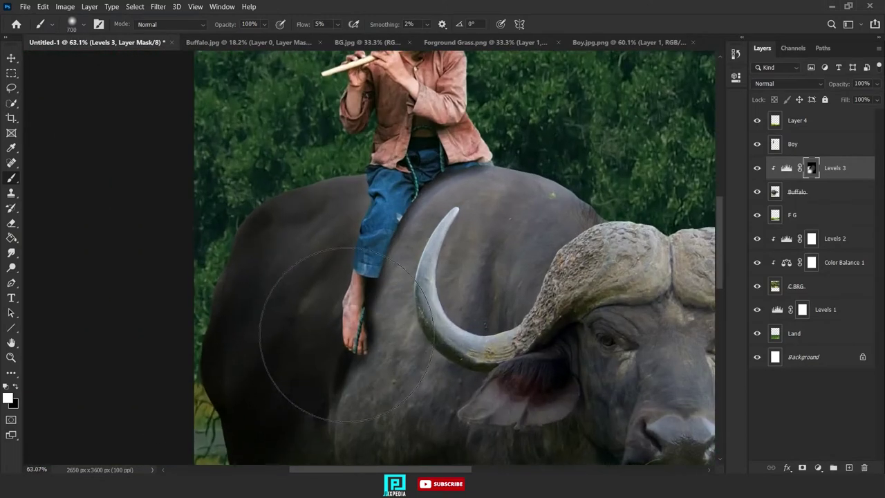
left_click_drag(336, 332, 307, 237)
scroll(367, 299, "down", 5)
scroll(367, 298, "down", 2)
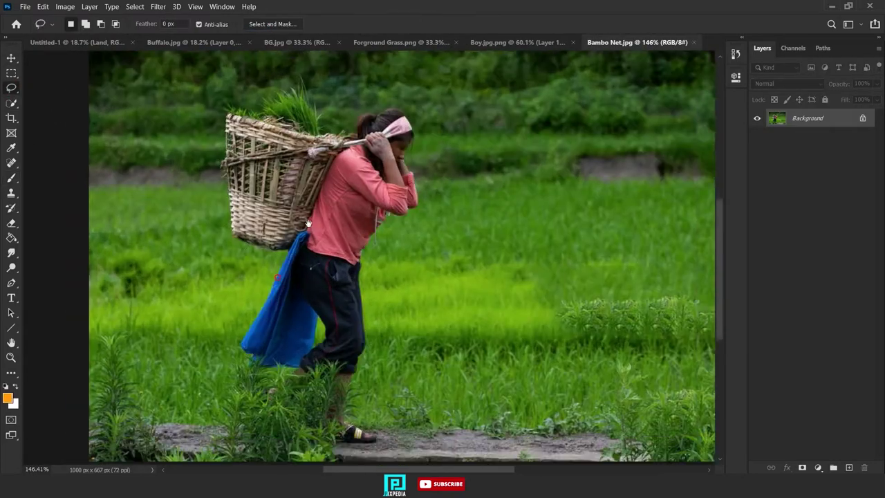
- Narrow the selection in Bambo Net.jpg to the bamboo basket by subtracting the woman and cleaning the basket's lower edge
left_click_drag(413, 311, 309, 228)
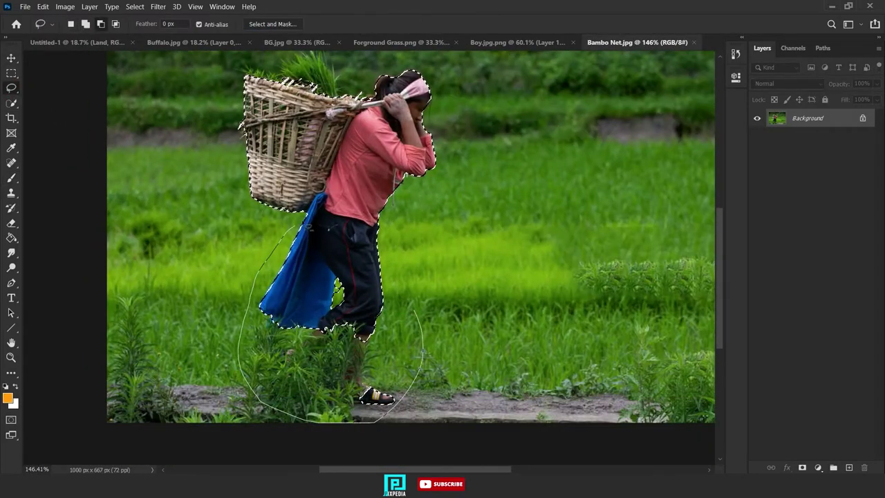
left_click_drag(358, 128, 358, 125)
scroll(299, 211, "up", 9)
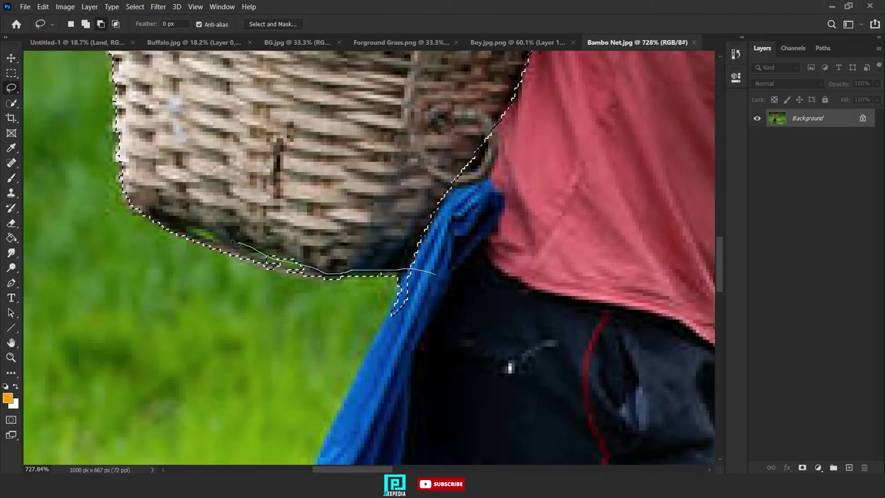
scroll(385, 356, "down", 5)
- Add the grass blades above the basket's rim to the selection and refine their outline
scroll(449, 258, "up", 4)
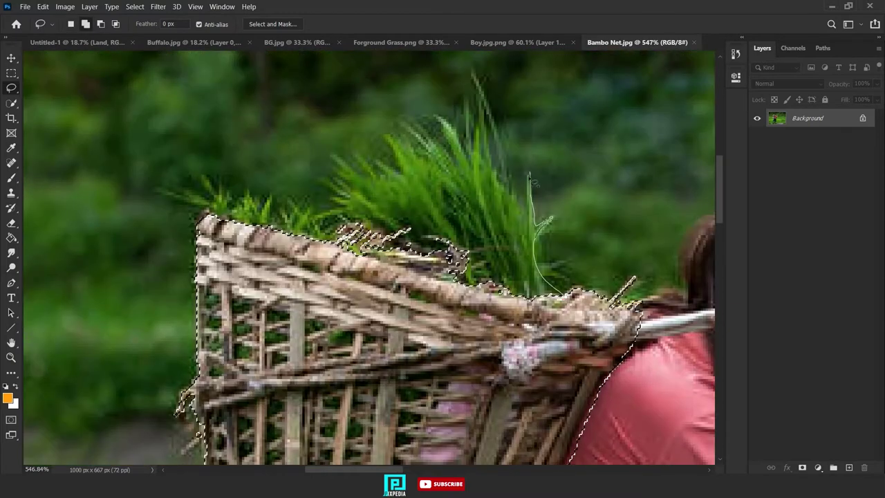
left_click_drag(143, 181, 291, 202)
left_click_drag(290, 195, 309, 203)
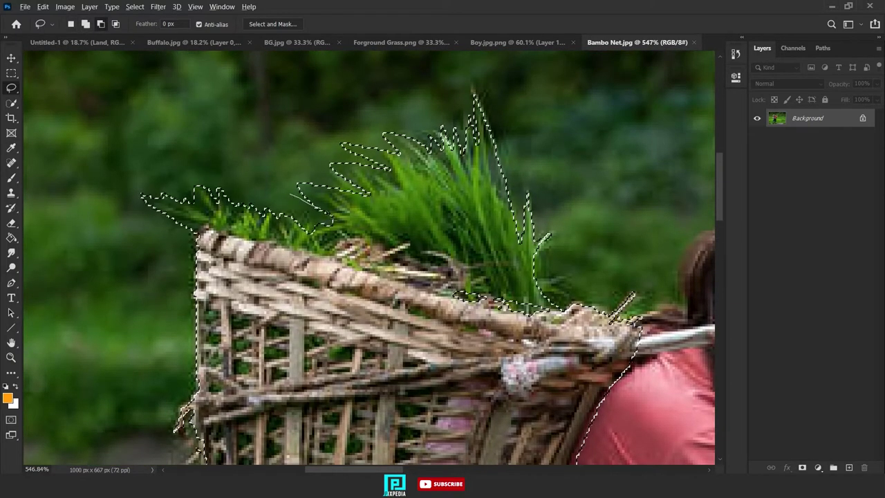
scroll(495, 108, "down", 10)
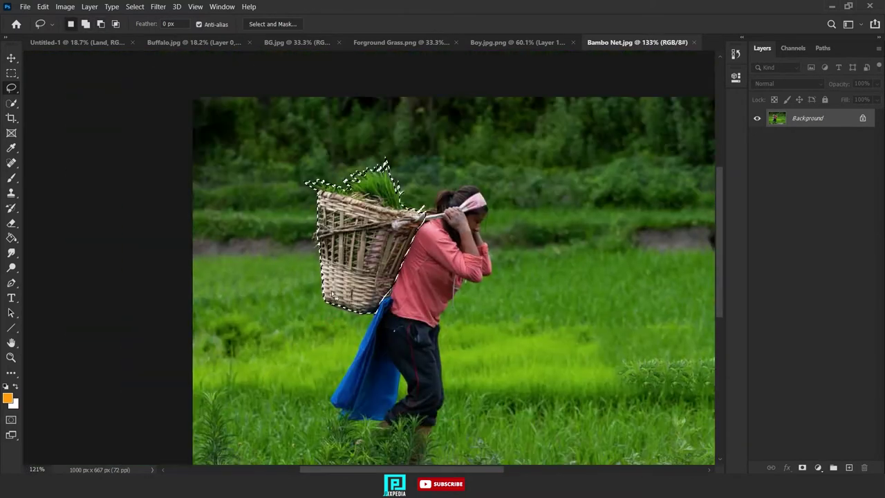
- Bring the selected basket into Untitled-1, resize it near the boy and move its layer directly beneath the Boy layer
scroll(333, 296, "down", 2)
key("v")
left_click_drag(356, 304, 381, 225)
left_click_drag(820, 333, 820, 111)
key("ctrl+t")
left_click_drag(389, 235, 383, 206)
key("Return")
left_click_drag(820, 120, 828, 180)
- Scale the basket to about 88%, rotate it about -9.9° and place it against the boy's back
key("ctrl+t")
scroll(360, 201, "up", 3)
left_click_drag(421, 292, 410, 278)
left_click_drag(391, 249, 404, 243)
mouse_move(425, 274)
left_mouse_down()
mouse_move(420, 267)
mouse_move(422, 279)
left_mouse_up()
left_click_drag(398, 262, 433, 269)
left_click_drag(398, 251, 400, 261)
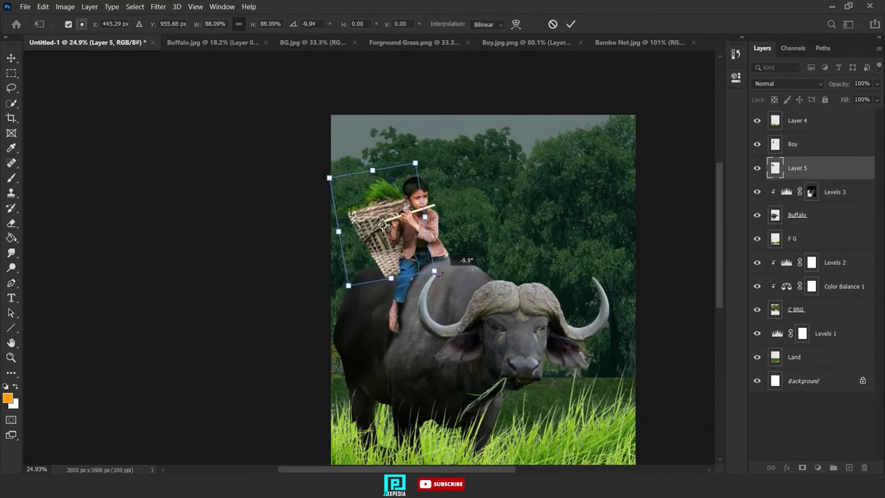
key("Return")
- Paint additional shadow on the buffalo beneath the basket in the Levels 3 mask
scroll(430, 291, "up", 6)
left_click(811, 192)
key("b")
scroll(345, 282, "up", 5)
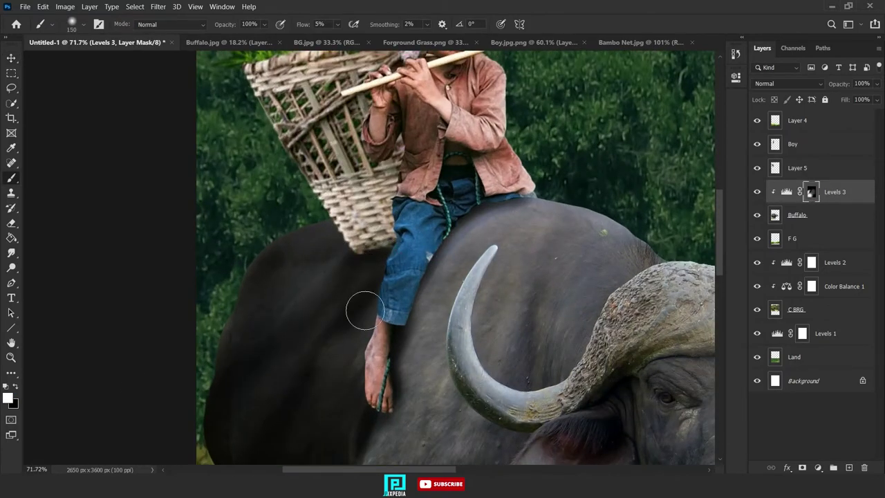
- Rename the basket layer as NEt and clip a darkening Levels adjustment with an inverted mask to it
double_click(800, 167)
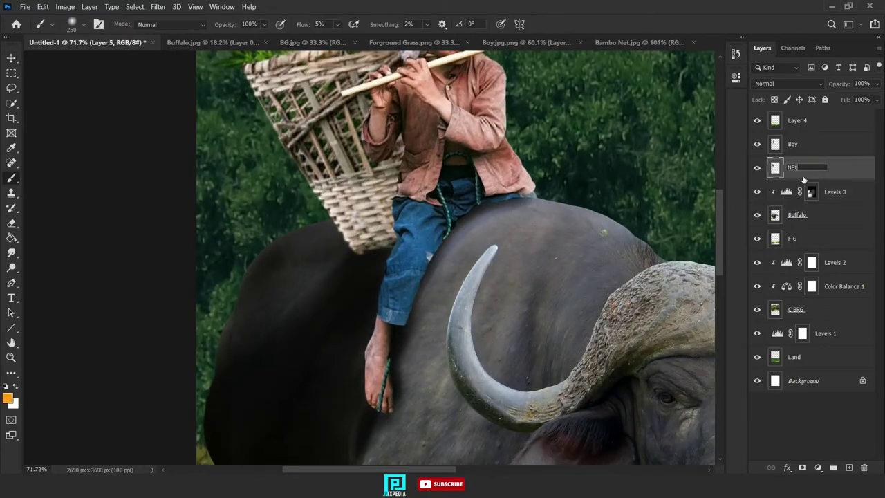
left_click(817, 468)
left_click(813, 314)
left_click(637, 269)
left_click_drag(708, 228, 593, 229)
left_click(708, 73)
key("ctrl+i")
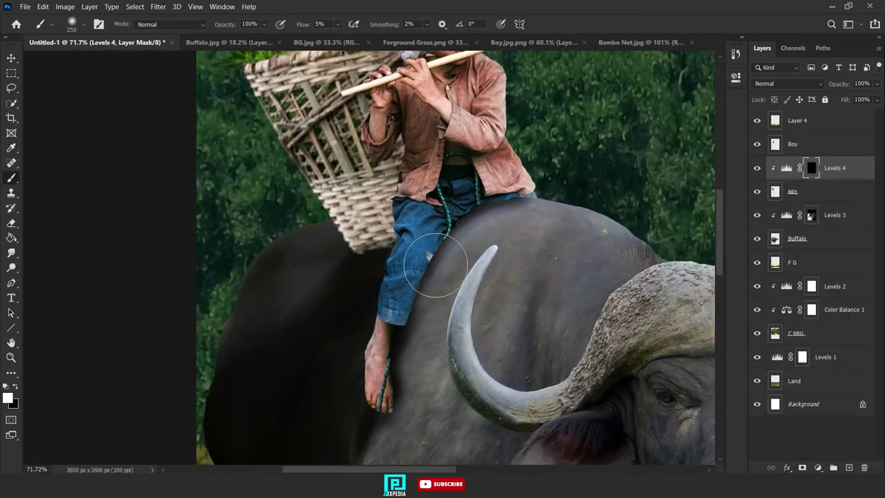
- Paint shadow over the basket's rim, side and base behind the boy in the Levels 4 mask
scroll(339, 238, "up", 6)
left_click_drag(440, 227, 405, 302)
left_click_drag(391, 173, 388, 307)
left_click_drag(441, 181, 449, 291)
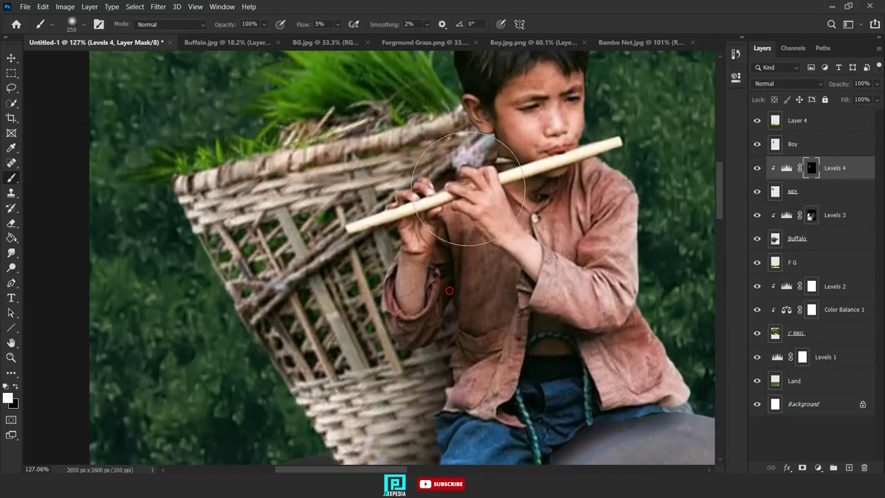
left_click_drag(468, 188, 446, 150)
left_click_drag(477, 396, 575, 191)
mouse_move(502, 252)
left_mouse_down()
mouse_move(385, 235)
mouse_move(359, 179)
left_mouse_up()
left_click_drag(378, 261, 418, 331)
scroll(418, 330, "down", 2)
mouse_move(357, 123)
left_mouse_down()
mouse_move(440, 320)
mouse_move(326, 135)
left_mouse_up()
mouse_move(573, 204)
left_mouse_down()
mouse_move(541, 320)
mouse_move(533, 389)
left_mouse_up()
scroll(534, 389, "down", 2)
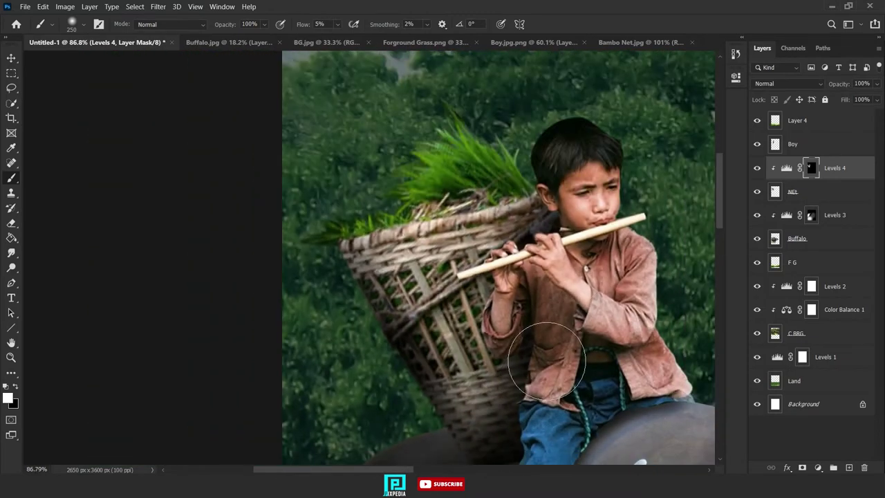
scroll(546, 361, "down", 5)
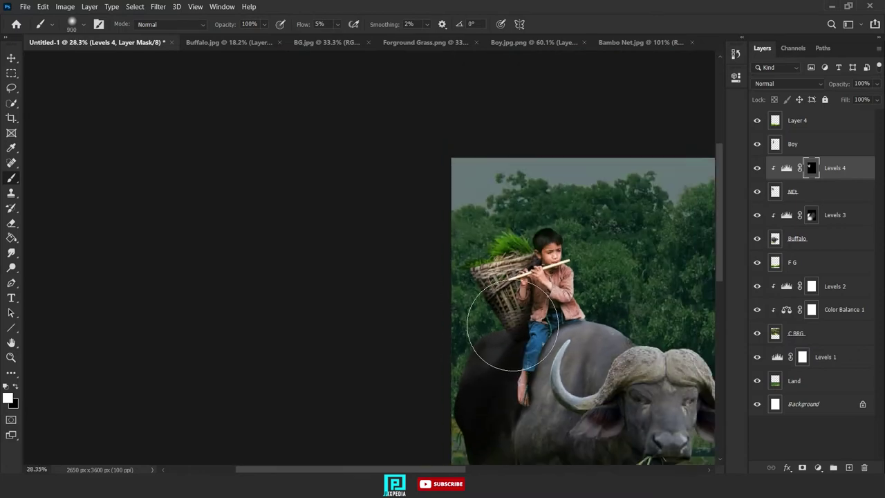
- Deepen the shadow on the buffalo's shoulder and belly beneath the boy's leg in the Levels 3 mask
scroll(512, 326, "down", 1)
scroll(504, 415, "down", 2)
left_click_drag(499, 324, 540, 272)
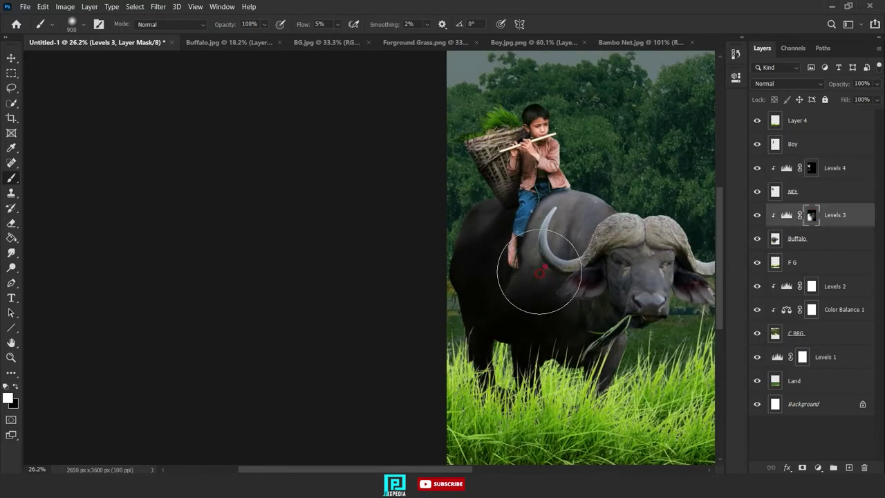
scroll(551, 375, "down", 2)
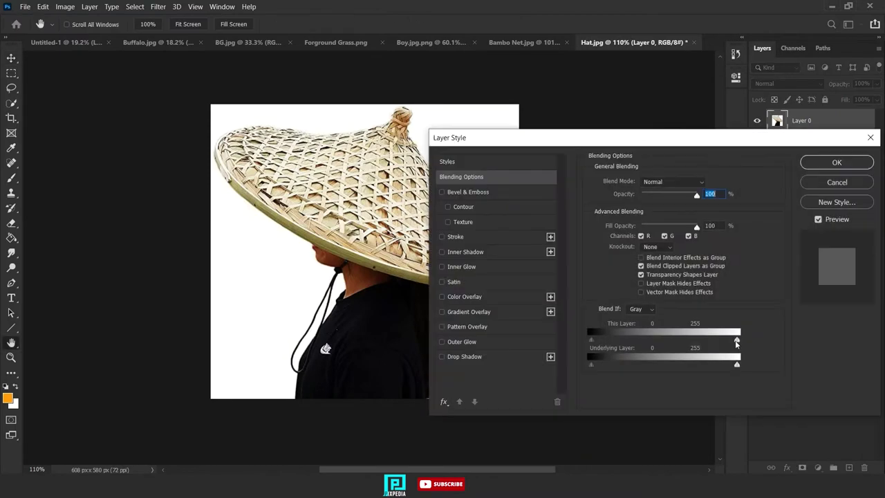
- Hide the white background of Hat.jpg with the Blend If highlights and remove the person beneath the hat with a Lasso selection
left_click_drag(737, 342, 731, 342)
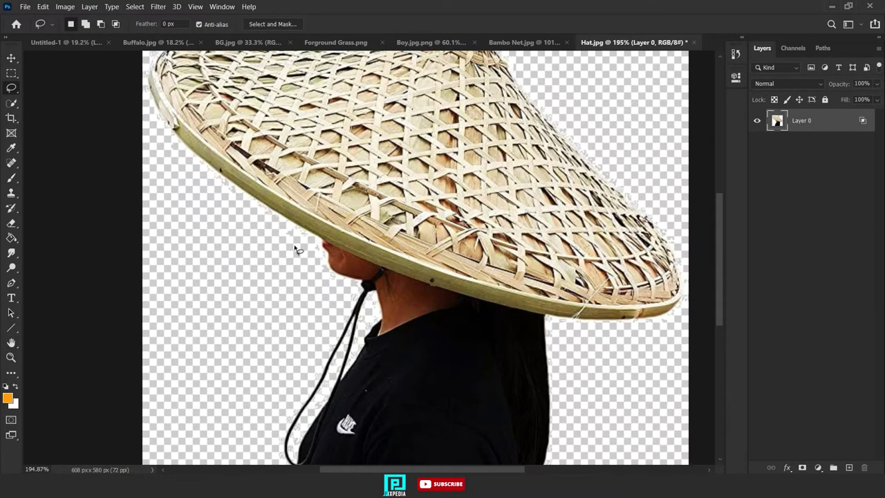
mouse_move(296, 249)
left_mouse_down()
mouse_move(207, 290)
mouse_move(609, 262)
left_mouse_up()
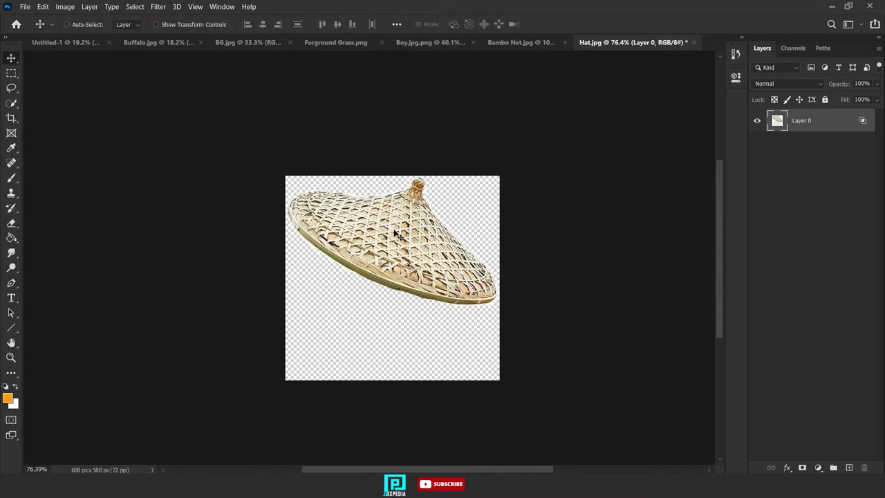
- Bring the hat into Untitled-1, rotate it to about -29.6° and place it over the boy's head
left_click_drag(397, 235, 415, 242)
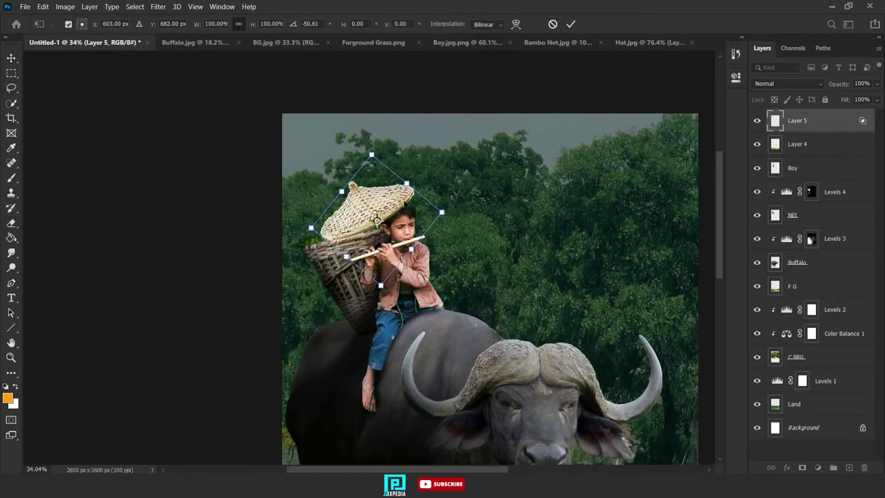
left_click_drag(405, 202, 436, 196)
left_click_drag(423, 291, 407, 293)
scroll(399, 238, "up", 2)
- Skew the hat about 8.1° horizontally, flatten it to about 83% height and tilt it to about -21.5°
right_click(399, 238)
left_click(419, 289)
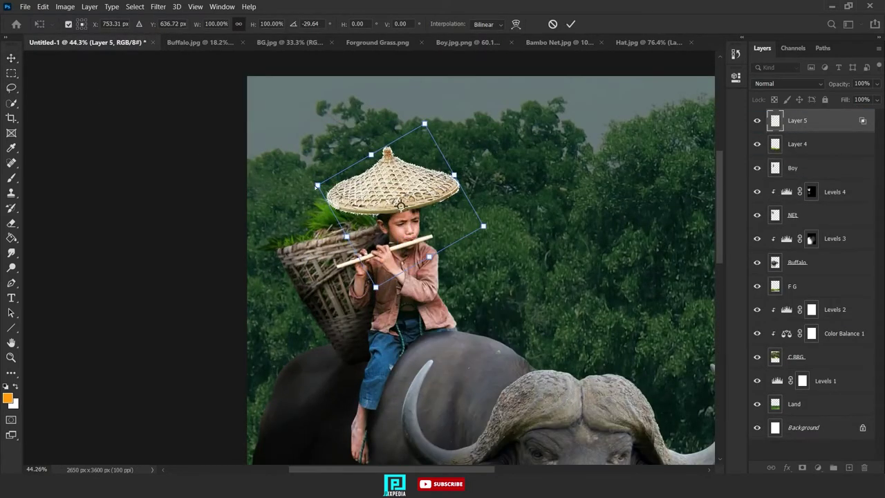
left_click_drag(425, 132, 427, 136)
left_click_drag(375, 287, 388, 246)
left_click_drag(483, 228, 474, 221)
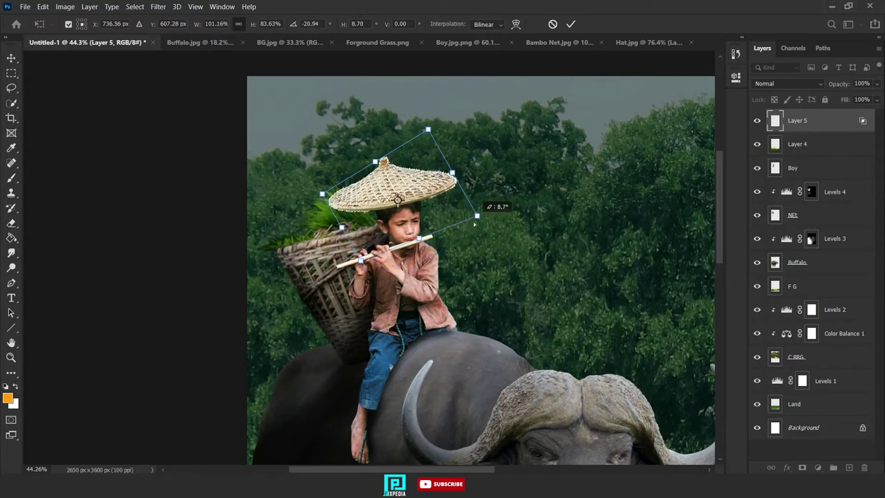
mouse_move(420, 212)
left_mouse_down()
mouse_move(431, 221)
mouse_move(421, 223)
left_mouse_up()
right_click(392, 224)
key("Escape")
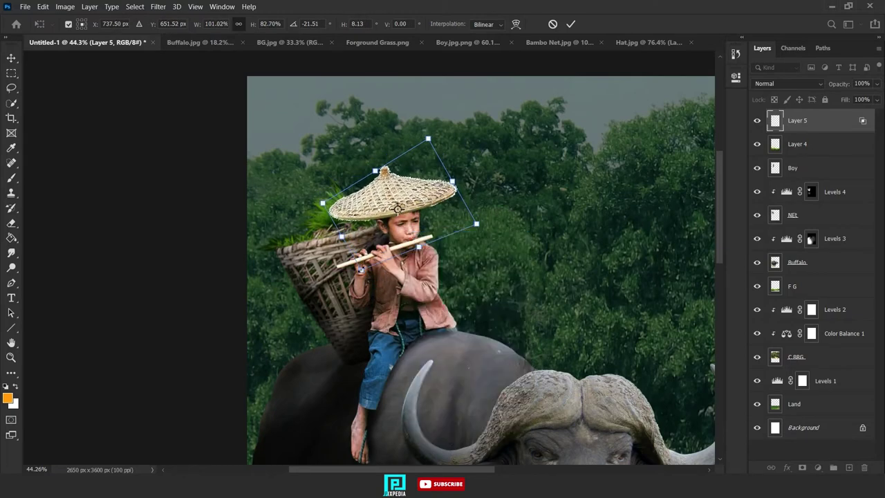
- Scale the hat to about 86.6% by 70.9%, rotate it to about -20.8° and fit it on the boy's head
left_click_drag(361, 270, 367, 261)
left_click_drag(408, 229, 487, 222)
left_click_drag(467, 221, 449, 226)
scroll(417, 220, "up", 5)
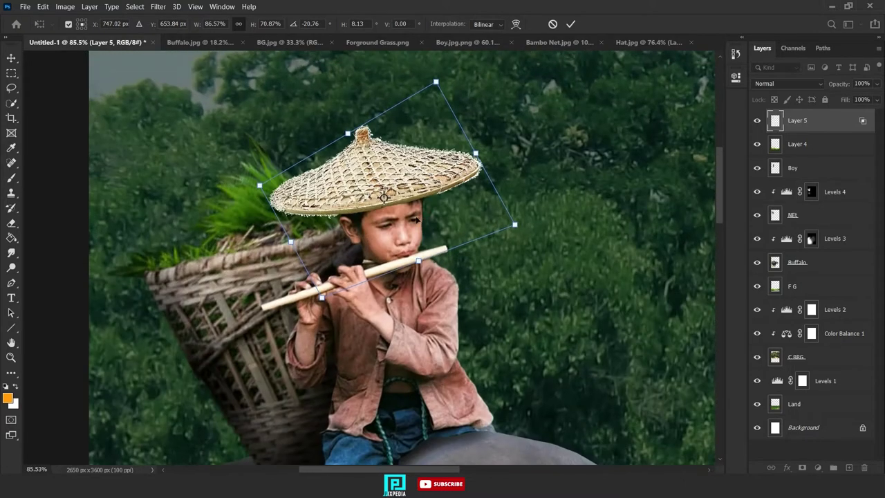
left_click_drag(410, 206, 422, 204)
key("Return")
- Delete the white fringe along the hat's right slope and brim using a Lasso selection
scroll(337, 216, "up", 6)
left_click_drag(654, 170, 411, 355)
scroll(410, 355, "up", 6)
key("e")
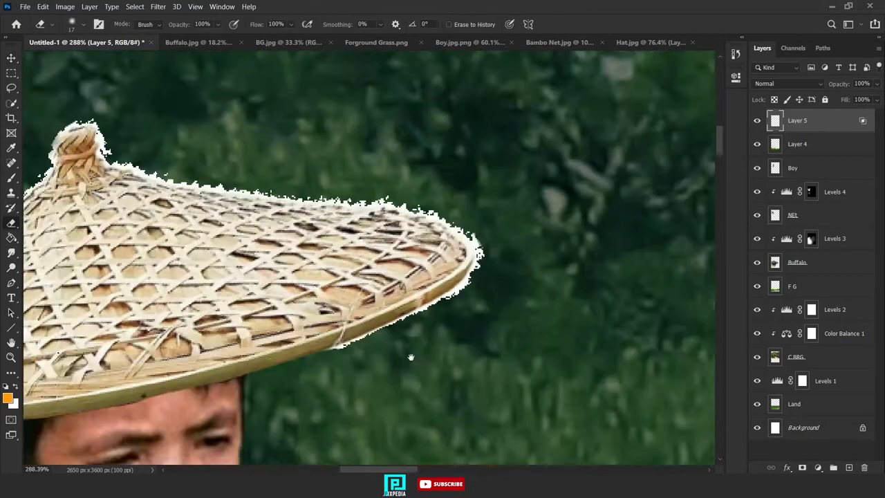
key("l")
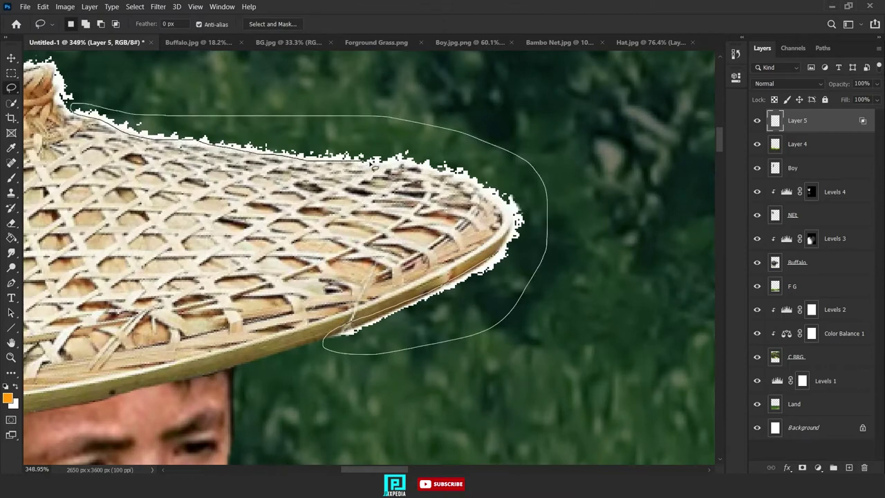
left_click_drag(370, 273, 375, 266)
key("Delete")
key("ctrl+d")
- Delete the white fringe around the hat's top knob and down its left slope using Lasso selections
left_click_drag(83, 112, 311, 242)
scroll(311, 242, "up", 3)
left_click_drag(160, 295, 92, 201)
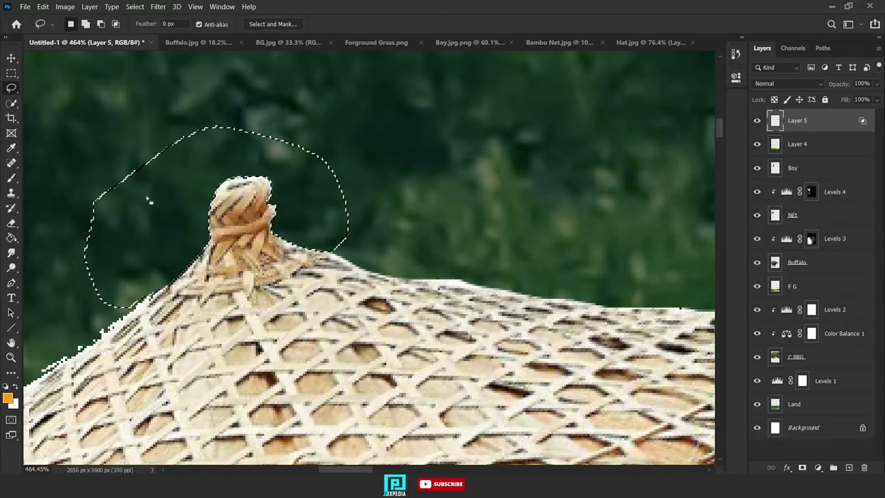
key("ctrl+d")
mouse_move(152, 244)
left_mouse_down()
mouse_move(462, 115)
mouse_move(540, 154)
left_mouse_up()
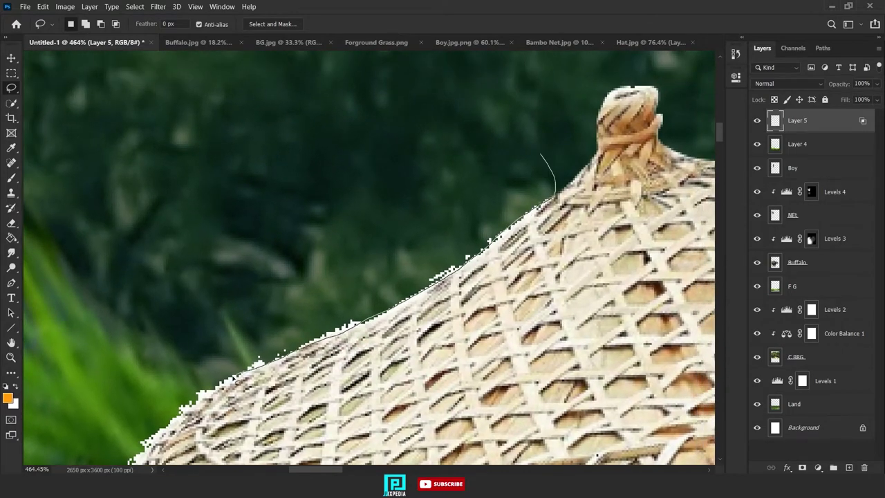
key("Delete")
key("ctrl+d")
- Delete the white fringe around the hat's left tip and under its brim using a Lasso selection
left_click_drag(451, 217, 472, 160)
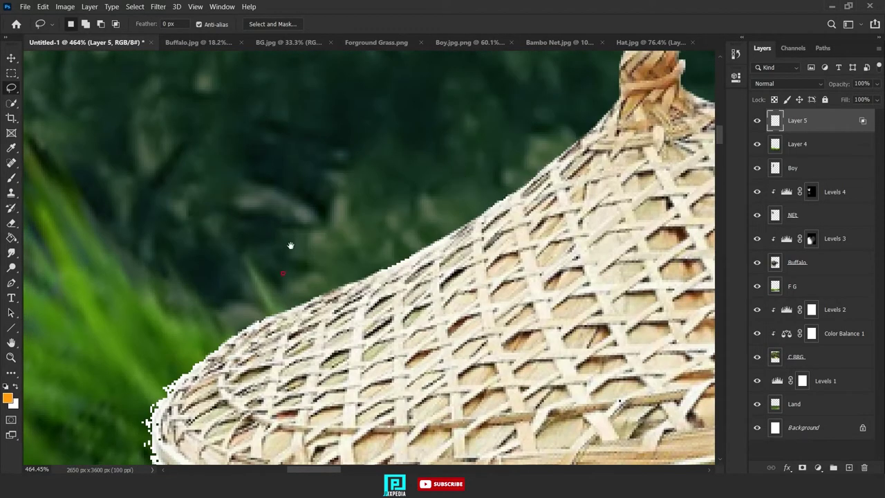
left_click_drag(290, 245, 397, 86)
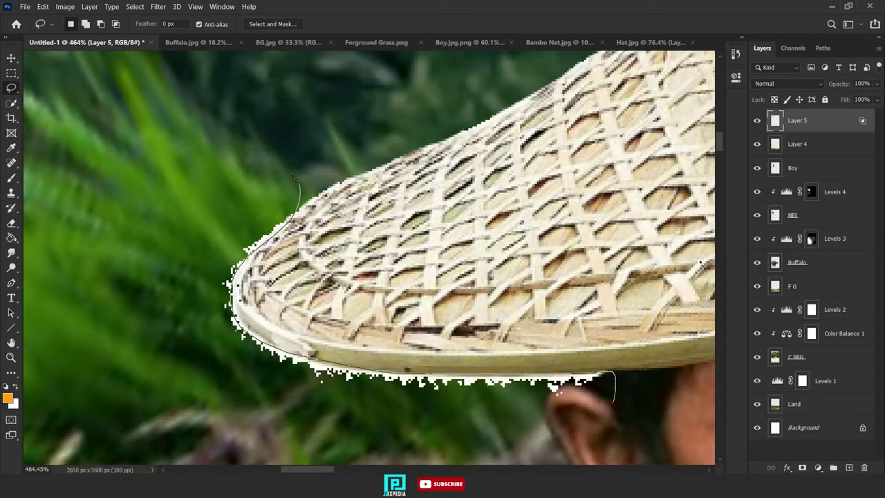
key("Delete")
key("ctrl+d")
- Clip a darkening Levels adjustment to the Boy layer and invert its mask to black
scroll(369, 257, "down", 12)
key("v")
left_click(793, 168)
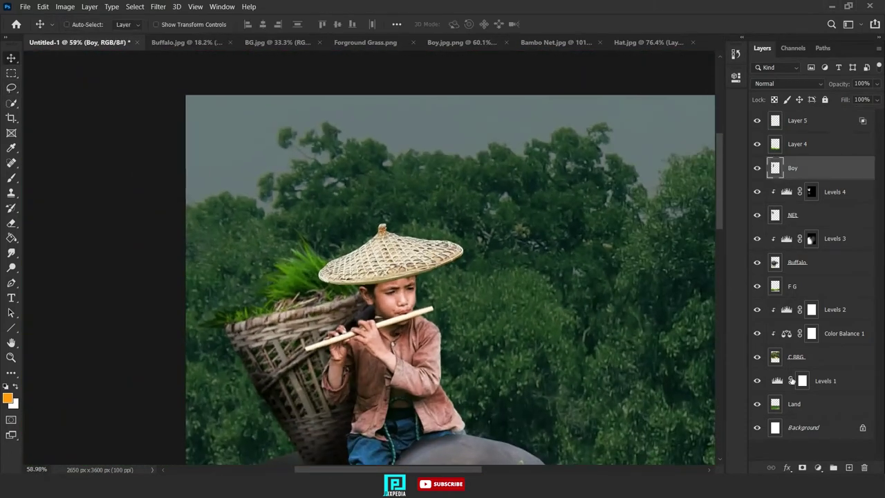
left_click(818, 468)
left_click(805, 313)
left_click_drag(709, 224, 650, 227)
key("ctrl+alt+g")
left_click(707, 73)
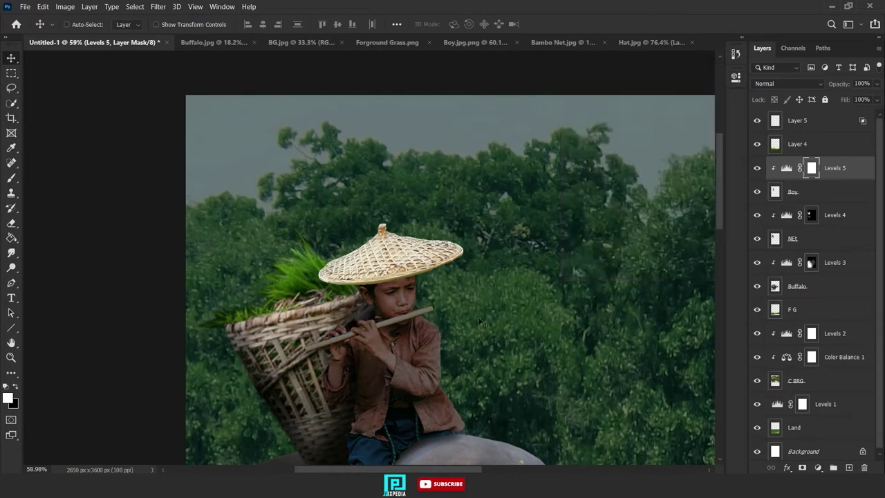
scroll(477, 318, "down", 5)
scroll(478, 344, "up", 3)
key("ctrl+i")
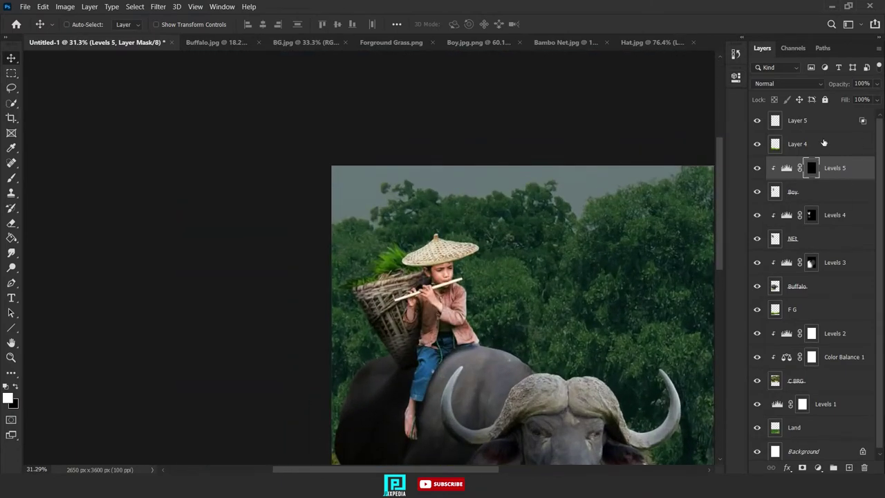
- Rename Layer 5 as Hat
double_click(796, 121)
type("Hat")
key("Return")
- Paint the hat's shadow onto the boy's forehead and face in the Levels 5 mask
scroll(442, 259, "up", 4)
key("ctrl+t")
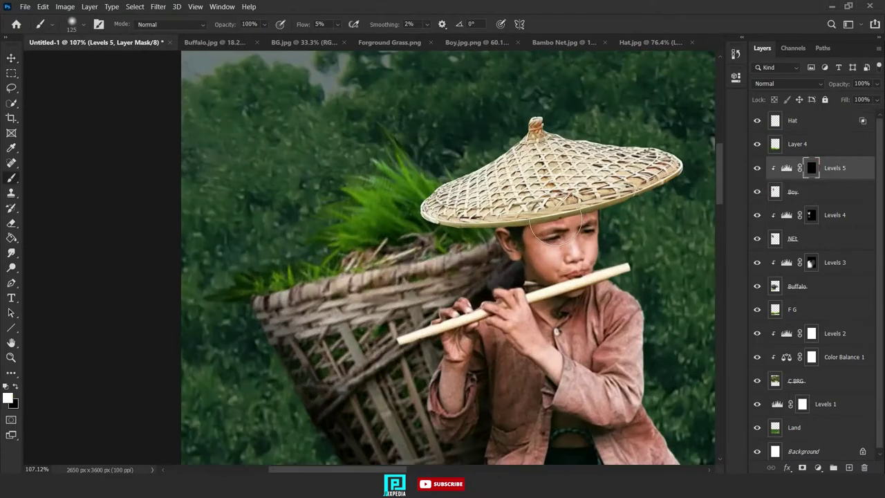
scroll(555, 232, "up", 2)
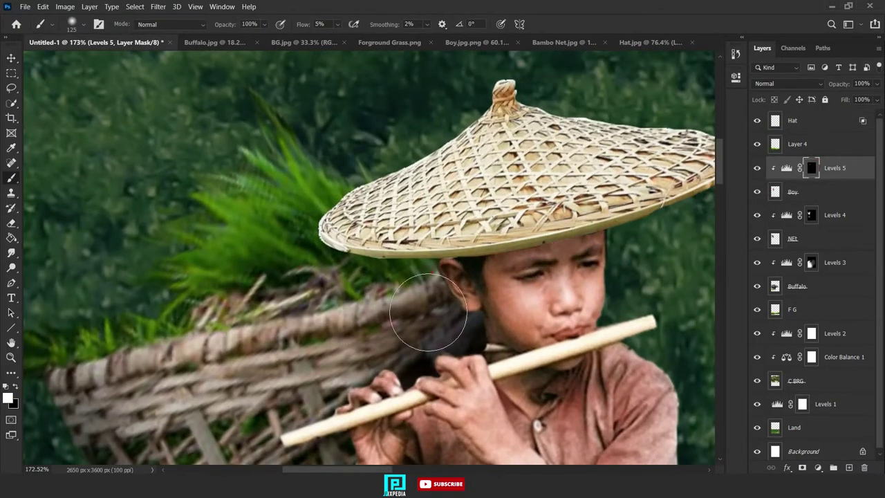
left_click(793, 130)
scroll(460, 281, "down", 7)
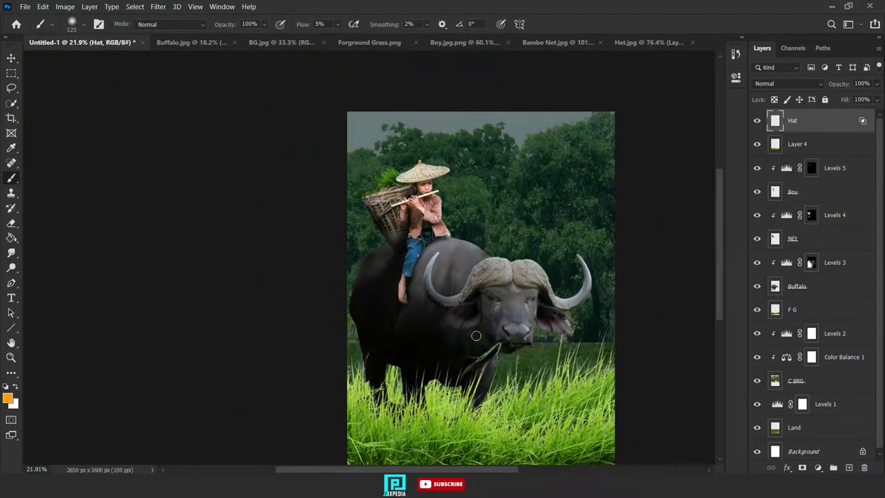
- Add a Color Balance adjustment above the F G layer and shift its midtones toward cyan
left_click(767, 309)
left_click(817, 467)
left_click(809, 369)
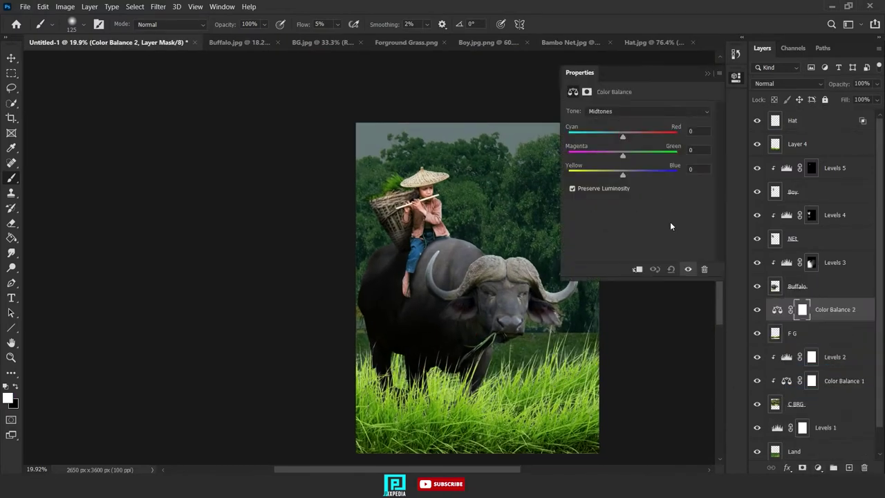
left_click_drag(623, 136, 584, 136)
left_click(706, 74)
- Clip a Levels adjustment to the F G grass layer and lower its output highlights to darken it
left_click(793, 333)
left_click(817, 467)
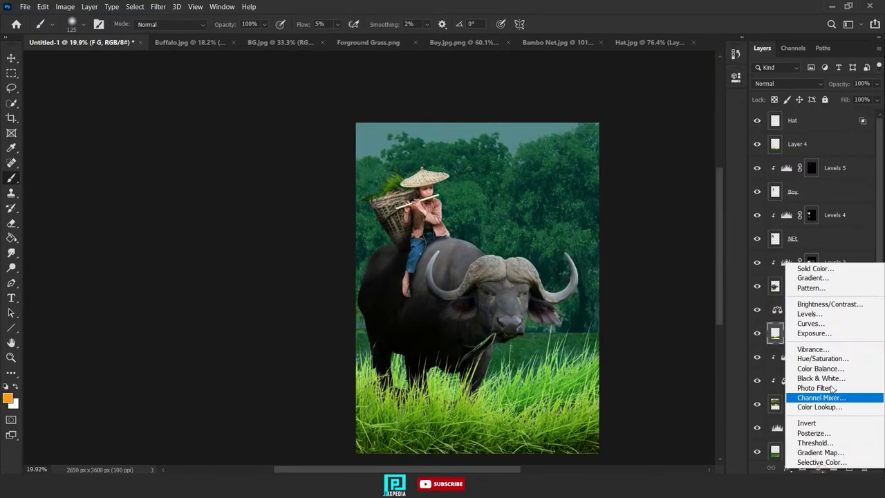
left_click(806, 313)
left_click(637, 269)
left_click_drag(708, 228, 650, 229)
left_click(706, 73)
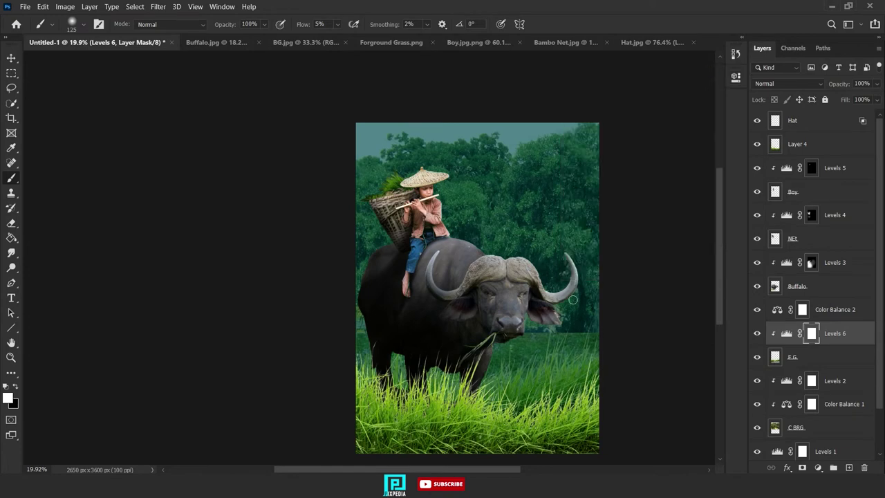
scroll(550, 307, "down", 2)
scroll(551, 308, "up", 4)
scroll(551, 359, "down", 3)
scroll(477, 311, "down", 1)
left_click(795, 356)
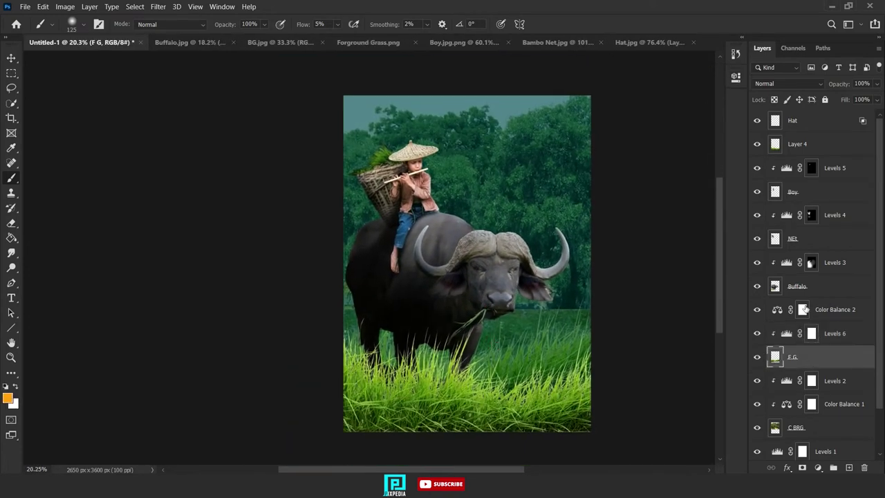
- Clip a Levels adjustment to the Layer 4 foreground grass and lower its output highlights to darken it
left_click(795, 144)
left_click(818, 467)
left_click(806, 315)
left_click(638, 269)
left_click_drag(708, 228, 648, 229)
left_click(737, 75)
- Clip a Color Balance adjustment directly to Layer 4 and shift its midtones strongly toward blue
left_click(795, 167)
left_click(818, 468)
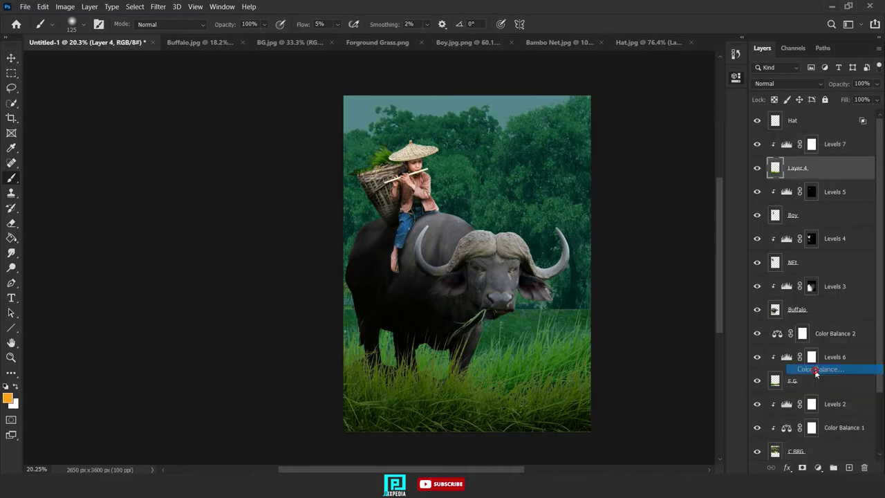
left_click(819, 367)
key("ctrl+alt+g")
left_click_drag(622, 174, 678, 181)
left_click(735, 76)
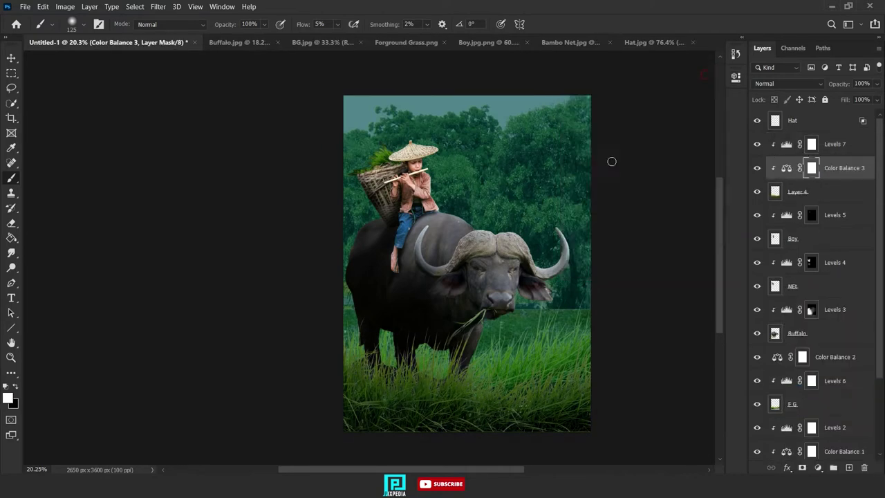
- Paint shadow on the boy's lower leg and clothing edges in the Levels 5 mask
scroll(461, 304, "down", 2)
left_click_drag(462, 286, 500, 286)
left_click(812, 215)
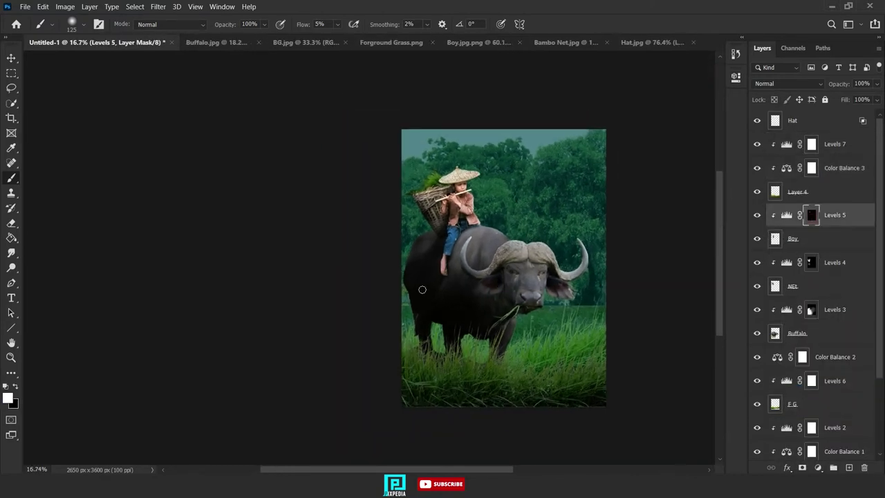
scroll(435, 270, "up", 5)
scroll(453, 313, "up", 5)
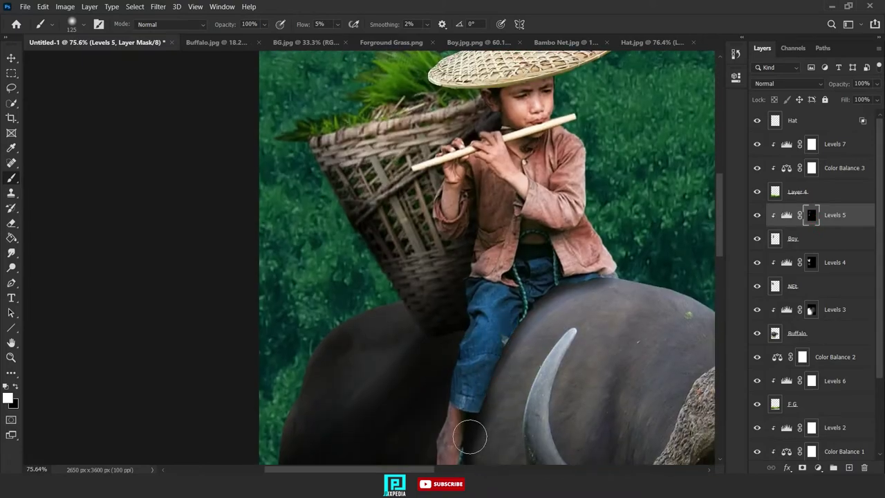
scroll(466, 404, "up", 3)
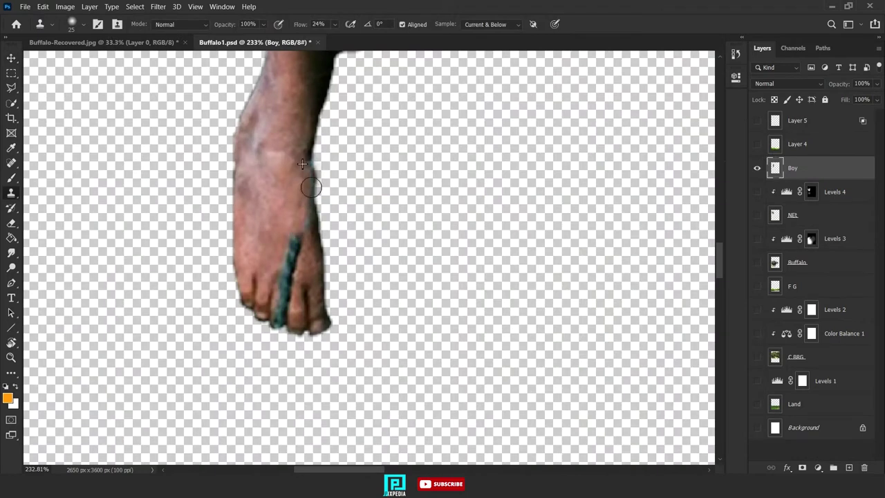
- Clone out the green cord over the boy's foot, trousers and waist with the Clone Stamp on the Boy layer
scroll(291, 235, "up", 3)
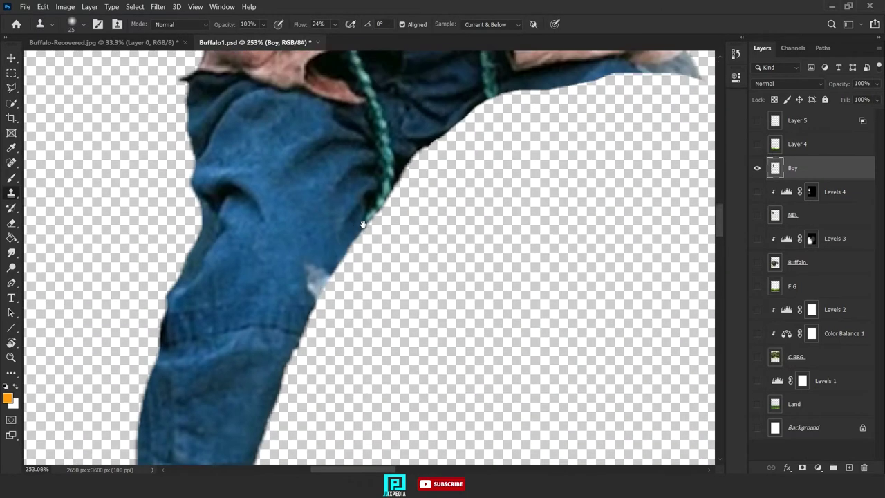
scroll(336, 300, "up", 2)
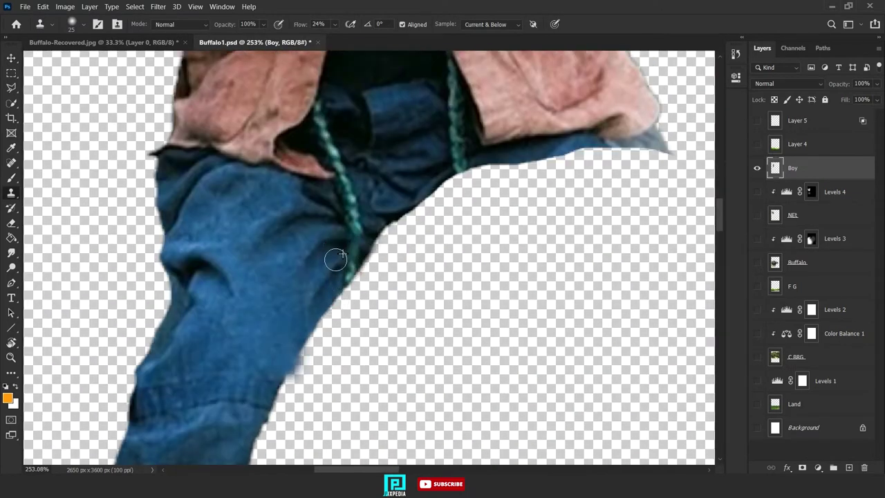
scroll(310, 283, "up", 3)
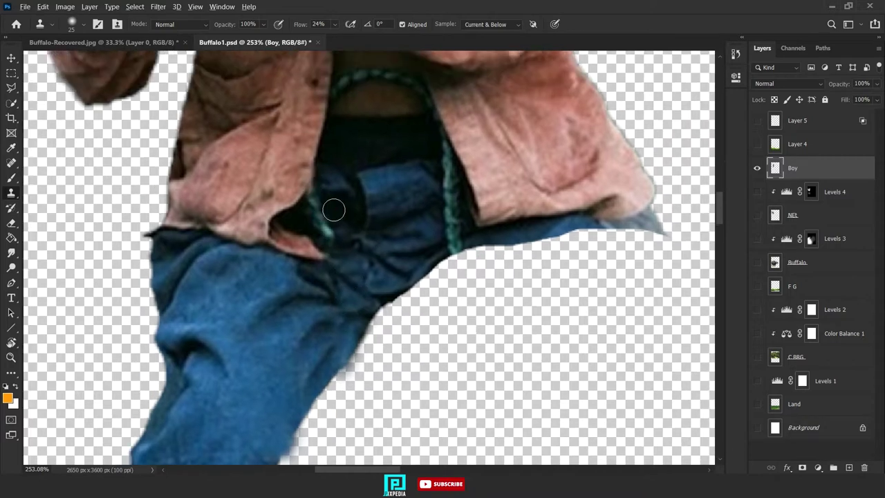
scroll(360, 188, "up", 1)
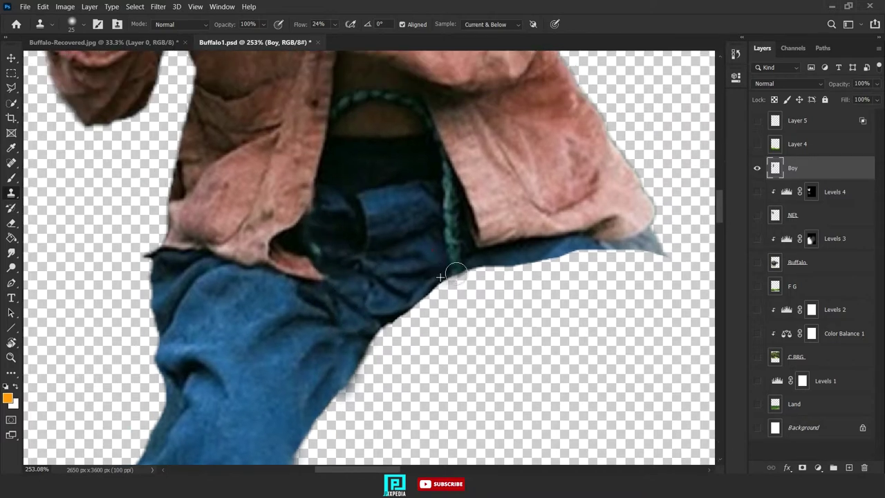
scroll(427, 224, "up", 2)
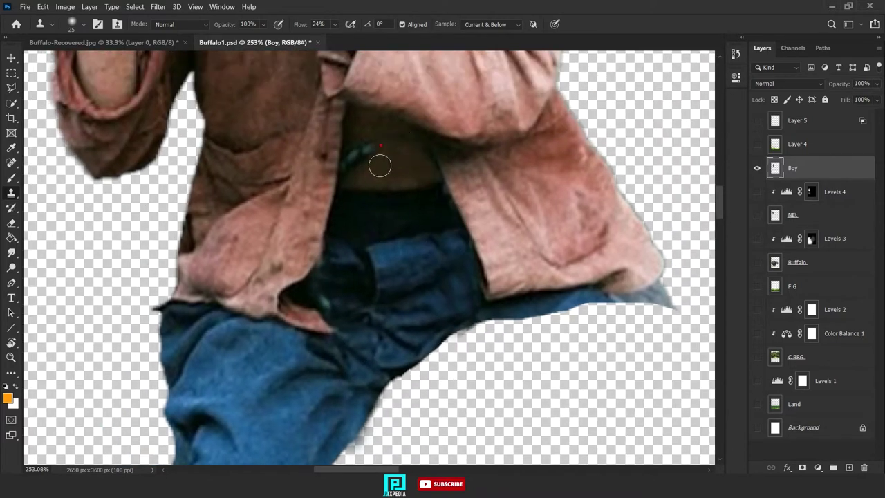
key("ctrl+0")
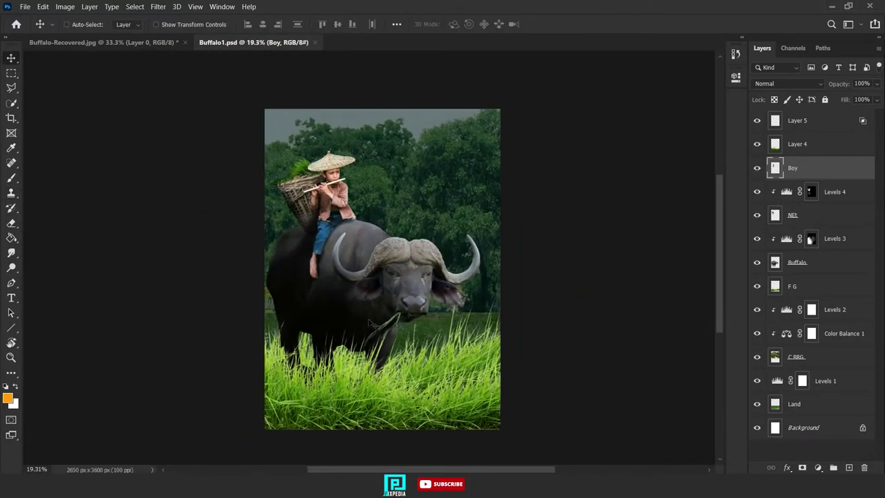
- Rename the hat's layer as HAt and add a Levels adjustment above it with lowered output highlights and an inverted mask
double_click(795, 121)
left_click(818, 468)
left_click(824, 317)
left_click_drag(709, 229, 643, 229)
left_click(699, 73)
scroll(363, 225, "up", 3)
key("ctrl+i")
scroll(314, 142, "up", 10)
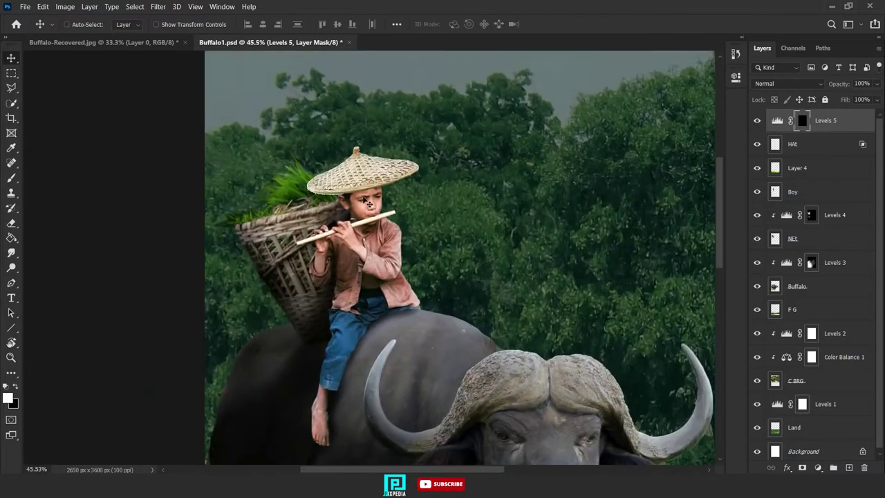
- Load the hat layer's outline as a selection and subtract the stray areas around the hat with the Polygonal Lasso
left_click(775, 144, "ctrl")
scroll(366, 173, "up", 5)
left_click(10, 90)
left_click_drag(401, 55, 395, 83)
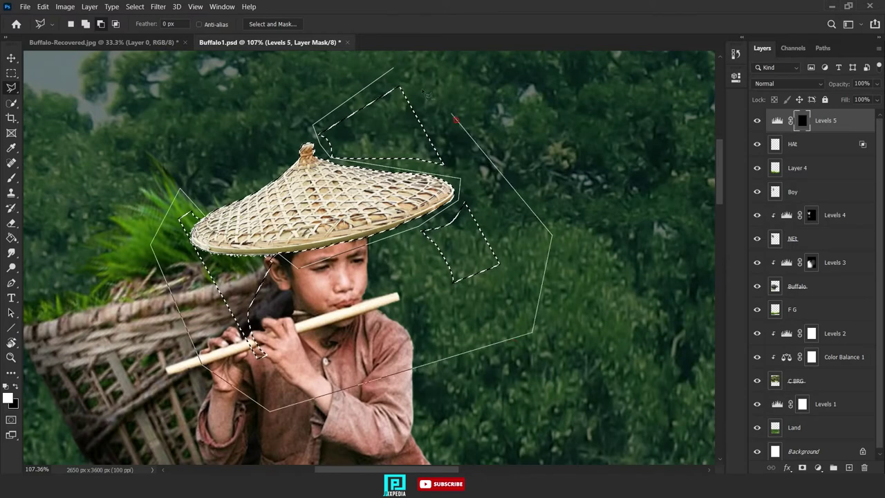
double_click(393, 60)
- Paint soft shadow over the hat's left side and brim in the Levels 5 mask with a 5% flow brush
scroll(340, 9, "up", 5)
key("b")
right_click(303, 212)
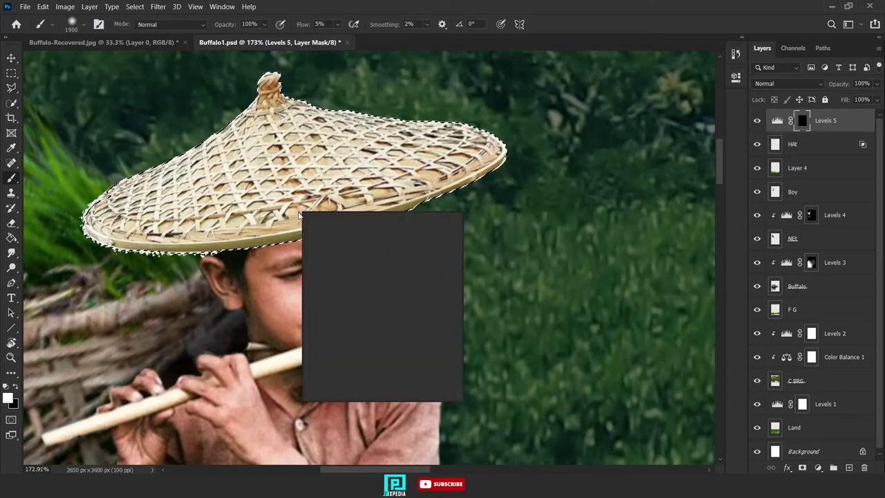
left_click(256, 89)
mouse_move(256, 88)
left_mouse_down()
mouse_move(114, 196)
mouse_move(238, 128)
mouse_move(121, 214)
left_mouse_up()
left_click_drag(120, 281, 199, 328)
scroll(198, 330, "up", 3)
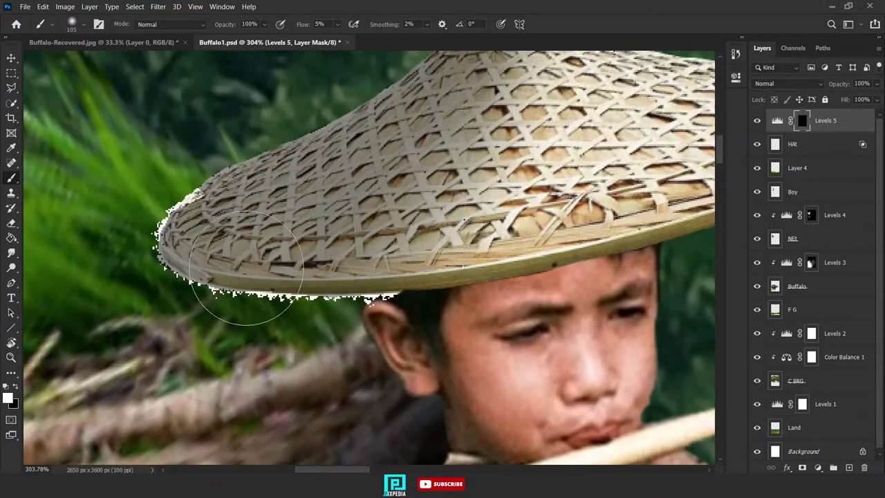
- Remove the white fringe beneath the hat's brim beside the boy's ear on the HAt layer using the Lasso
left_click(815, 144)
scroll(442, 340, "down", 1)
right_click(11, 87)
left_click(47, 87)
scroll(266, 286, "up", 5)
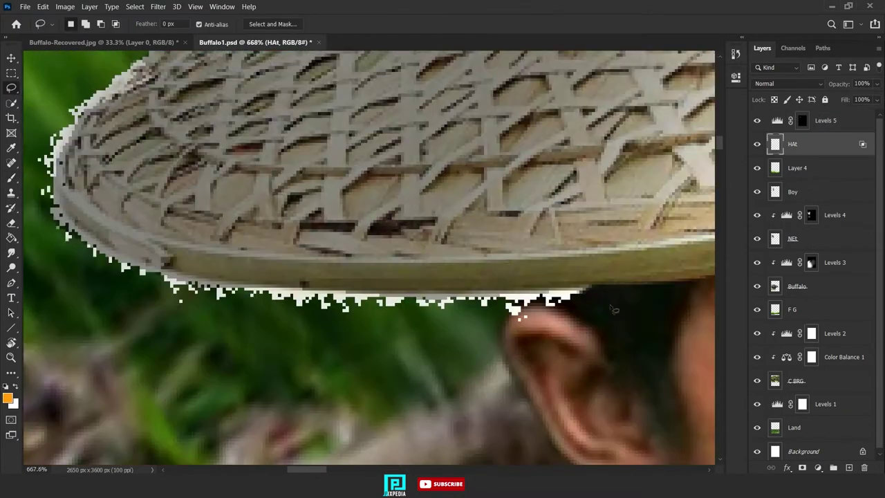
left_click_drag(325, 326, 605, 301)
- Lasso the remaining white fringe around the hat's left brim and delete it from the HAt layer
left_click(807, 125)
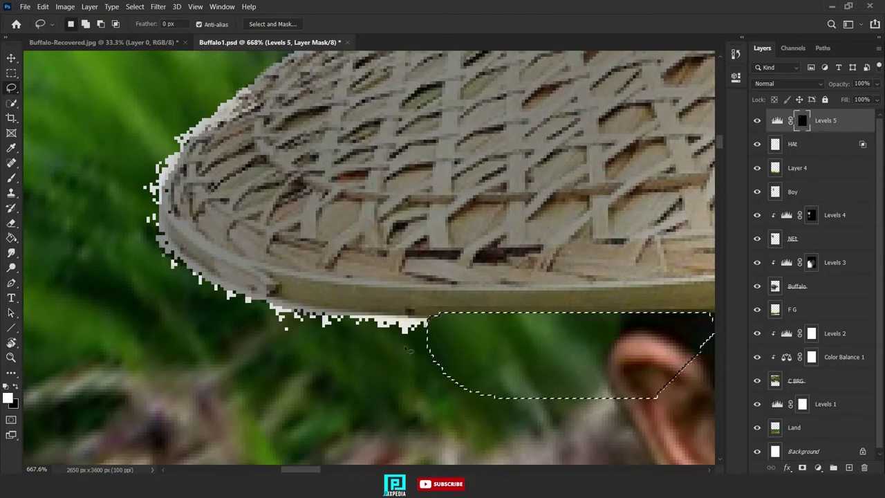
left_click_drag(405, 347, 450, 337)
left_click_drag(454, 371, 482, 309)
key("ctrl+d")
left_click_drag(467, 377, 536, 377)
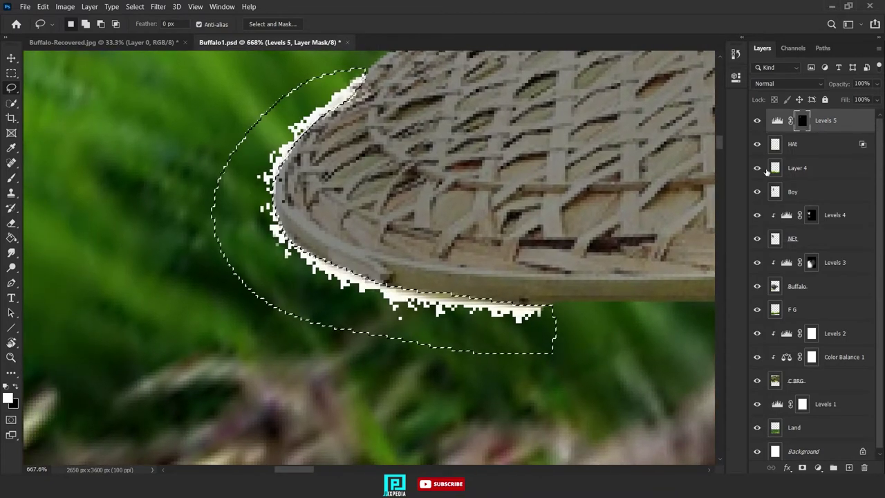
left_click(794, 144)
key("Delete")
- Refine the hat's painted shading in the Levels 5 mask with a soft brush
key("b")
scroll(446, 312, "down", 13)
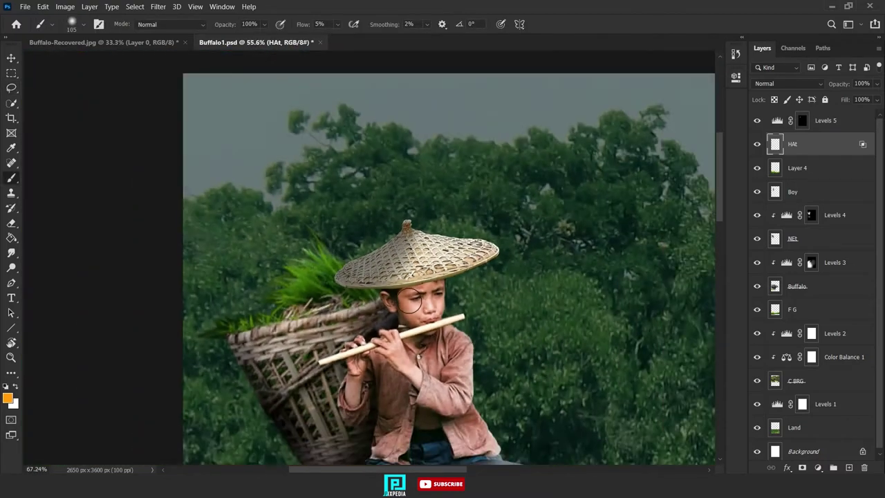
scroll(427, 272, "up", 2)
left_click(802, 120)
scroll(422, 200, "down", 4)
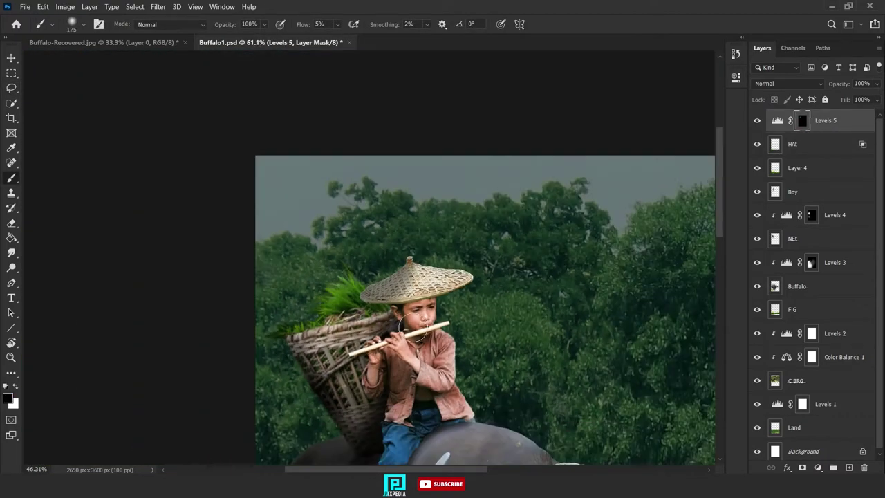
- Clip a Levels adjustment to the Boy layer, lower its output highlights and invert its mask
key("v")
left_click(795, 192)
left_click(818, 467)
left_click(805, 312)
key("ctrl+alt+g")
left_click_drag(707, 230, 604, 228)
key("ctrl+i")
scroll(395, 303, "up", 5)
left_click(707, 72)
- Paint shadow on the shaded side of the boy's head beneath the hat in the Levels 6 mask
scroll(406, 343, "up", 9)
scroll(411, 350, "up", 1)
key("b")
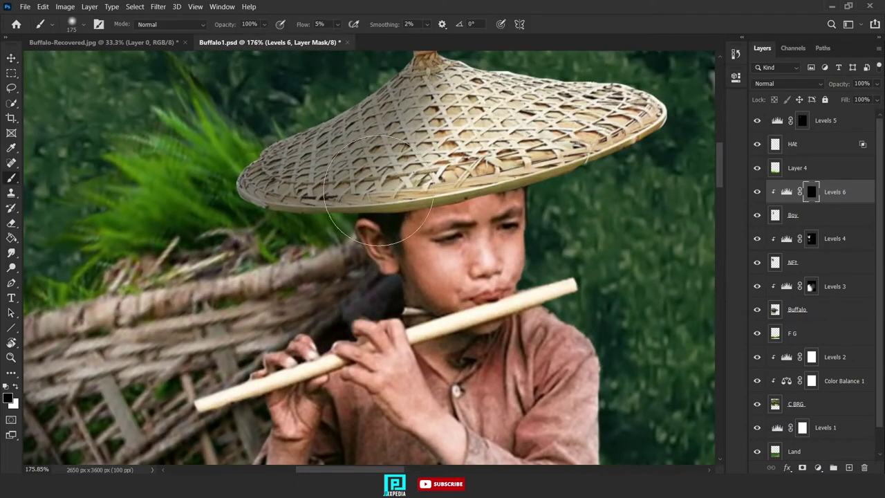
mouse_move(359, 295)
left_mouse_down()
mouse_move(357, 371)
mouse_move(410, 256)
left_mouse_up()
key("x")
mouse_move(302, 323)
left_mouse_down()
mouse_move(295, 426)
mouse_move(304, 280)
left_mouse_up()
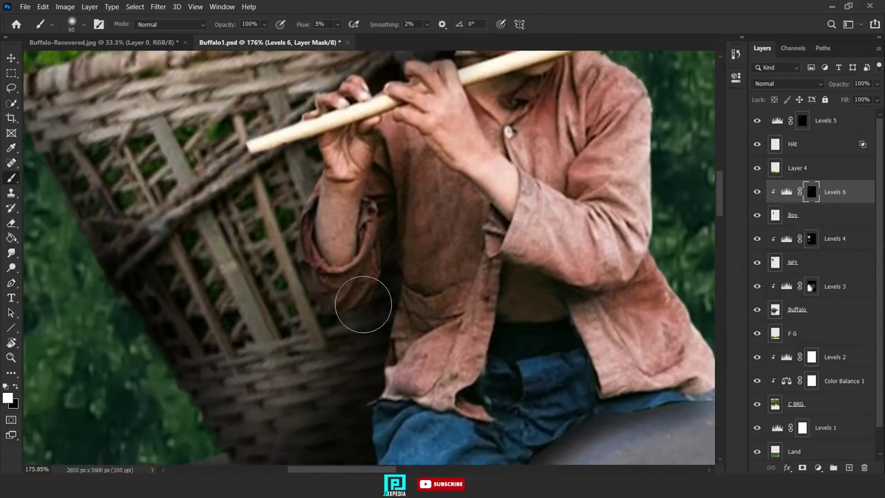
- Paint shadow along the boy's sleeve and jacket edge next to the basket in the Levels 6 mask
mouse_move(361, 304)
left_mouse_down()
mouse_move(382, 418)
mouse_move(387, 261)
left_mouse_up()
left_click_drag(394, 285, 394, 347)
left_click_drag(409, 316, 436, 332)
- Paint shadow down the back edge of the boy's trousers, ankle and foot in the Levels 6 mask
left_click_drag(392, 399, 419, 318)
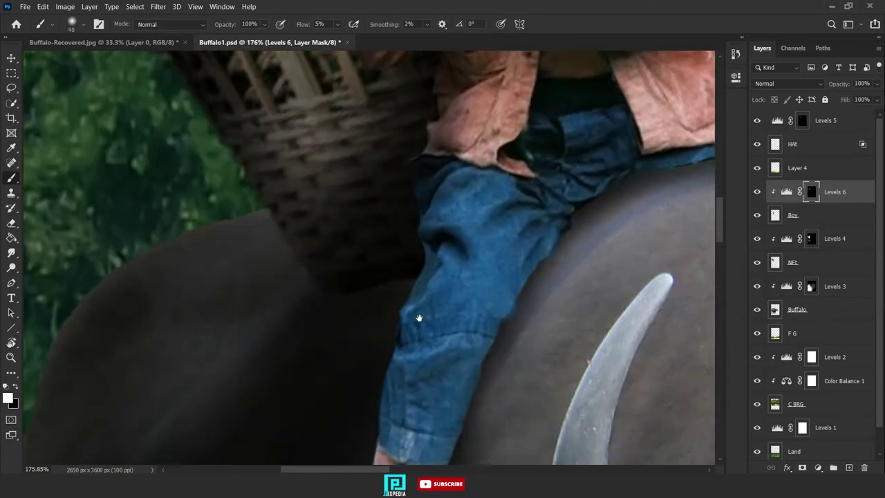
left_click_drag(387, 355, 450, 347)
left_click_drag(375, 385, 453, 311)
mouse_move(440, 408)
left_mouse_down()
mouse_move(475, 304)
mouse_move(409, 313)
left_mouse_up()
scroll(461, 385, "down", 1)
key("]")
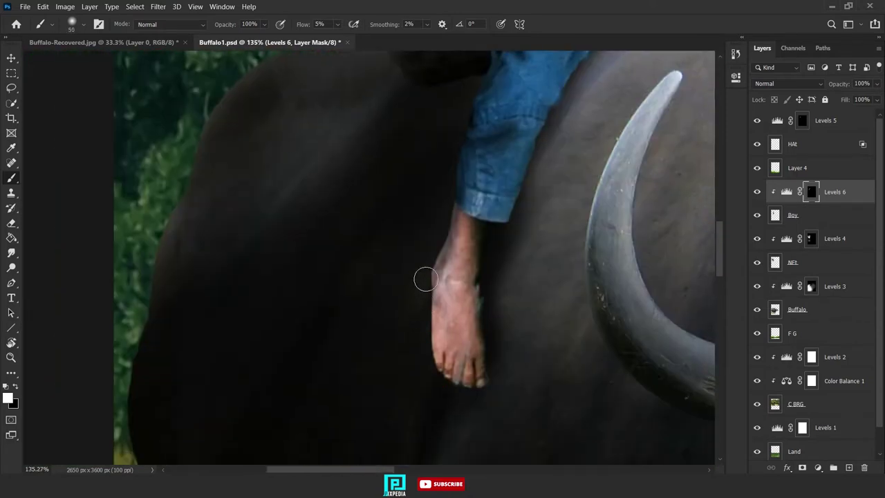
scroll(463, 396, "down", 8)
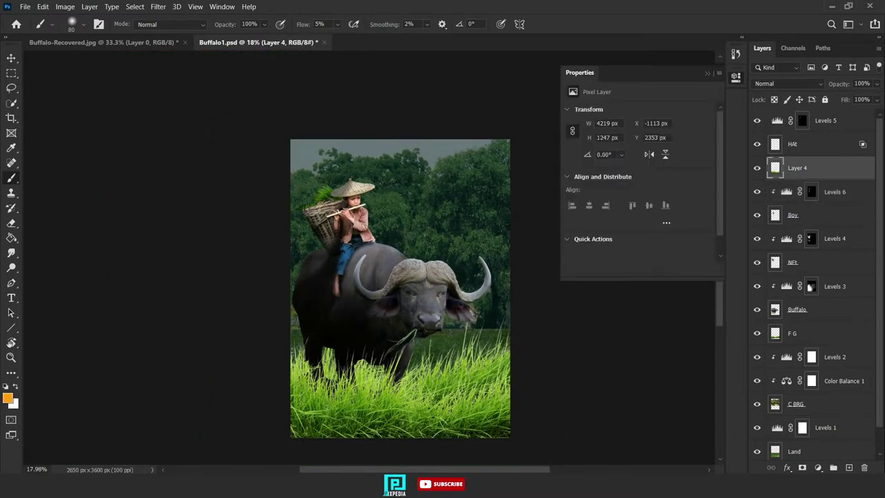
- Clip a darkening Levels adjustment and a Color Balance adjustment to the Layer 4 foreground grass
left_click(637, 269)
left_click(797, 192)
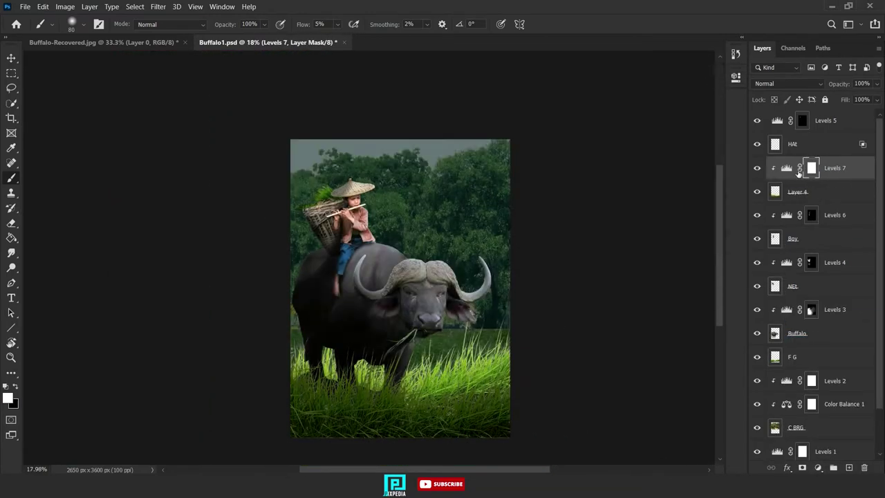
left_click(818, 467)
left_click(830, 365)
left_click(706, 72)
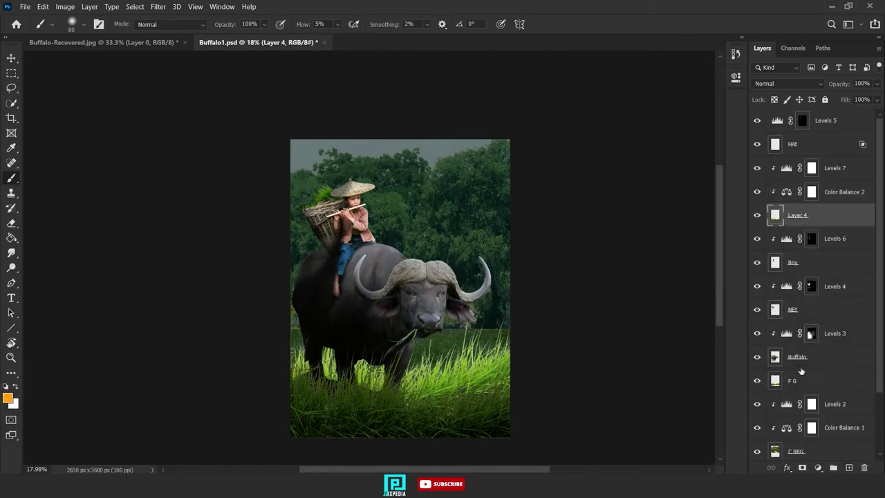
- Clip a Color Balance adjustment to the F G grass layer and set its midtones to +30 blue
left_click(792, 380)
left_click(817, 467)
left_click(830, 365)
mouse_move(623, 174)
left_mouse_down()
mouse_move(658, 170)
mouse_move(637, 173)
left_mouse_up()
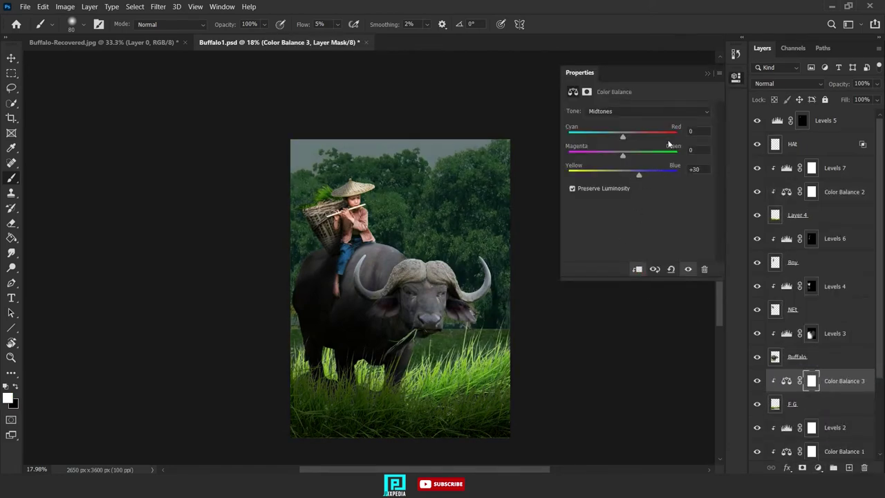
left_click(707, 73)
- Clip a Levels adjustment above Color Balance 3 and lower its output highlights to darken the F G grass
left_click(817, 467)
left_click(817, 315)
left_click_drag(709, 228, 661, 229)
left_click(637, 270)
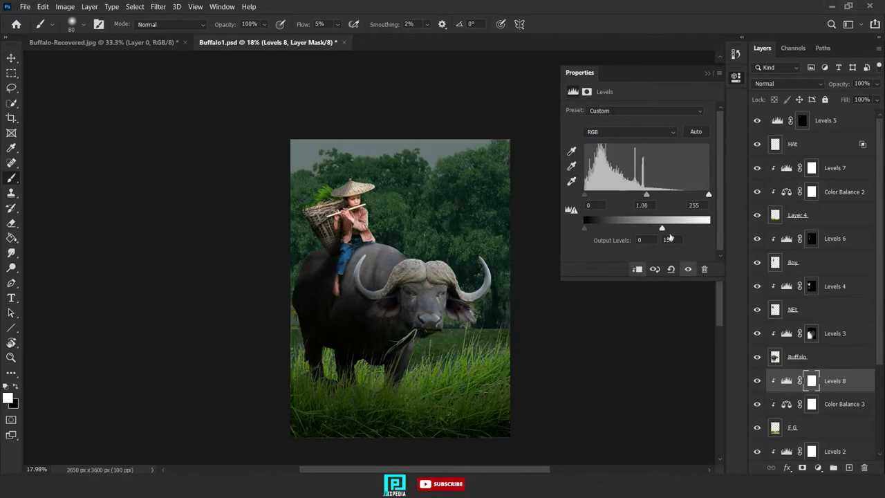
left_click(707, 73)
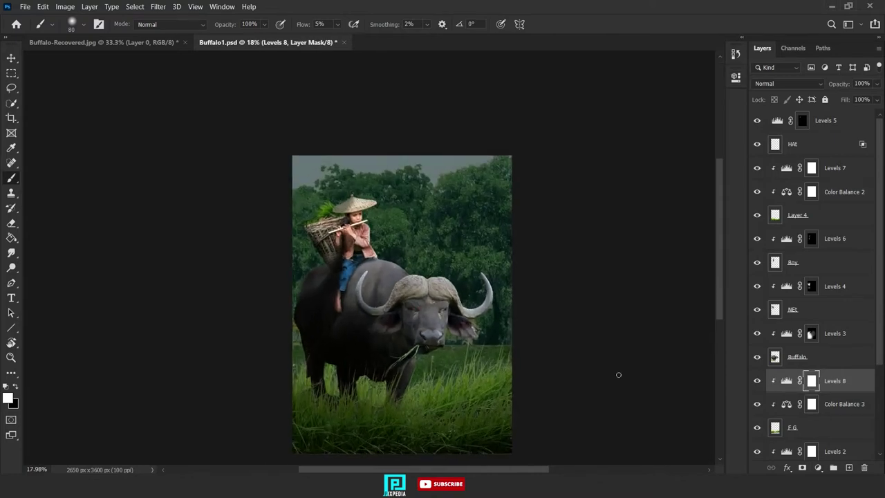
- Apply a Gaussian Blur with a 4.6 pixel radius to the F G grass layer
left_click(802, 429)
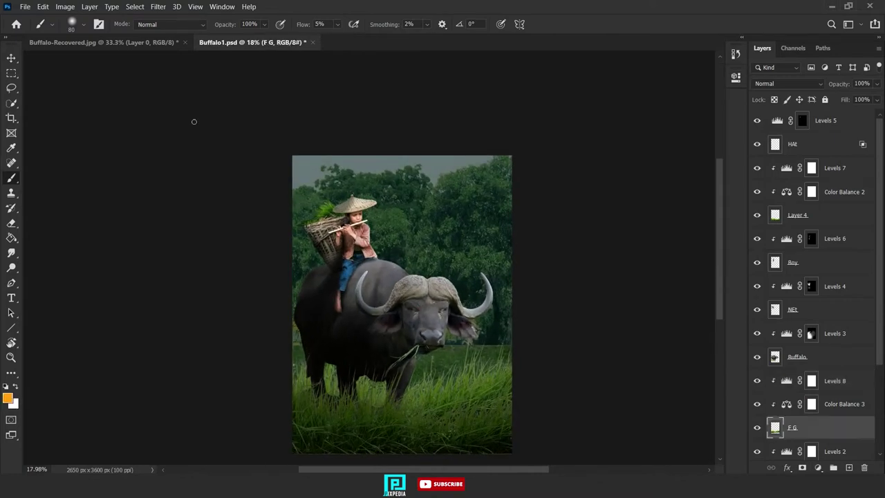
left_click(158, 6)
mouse_move(191, 129)
left_click(325, 171)
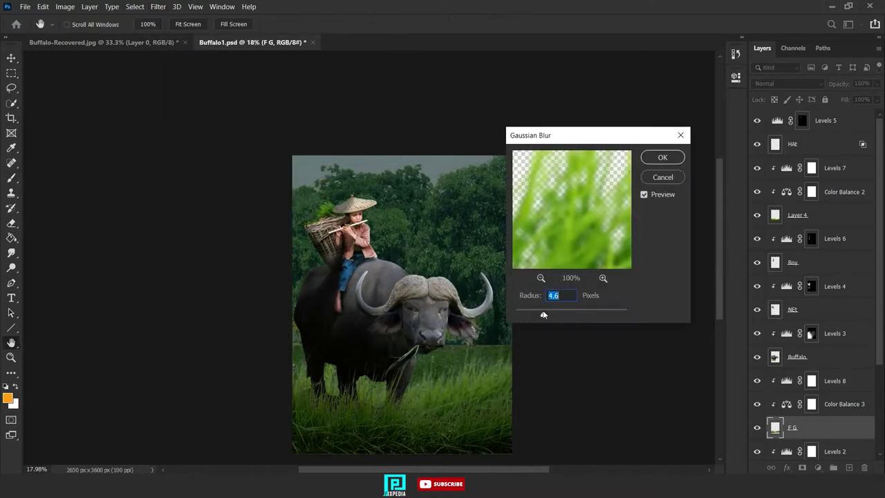
key("Return")
- Merge the layers from Land up to Levels 2 into a single background layer
scroll(810, 441, "down", 5)
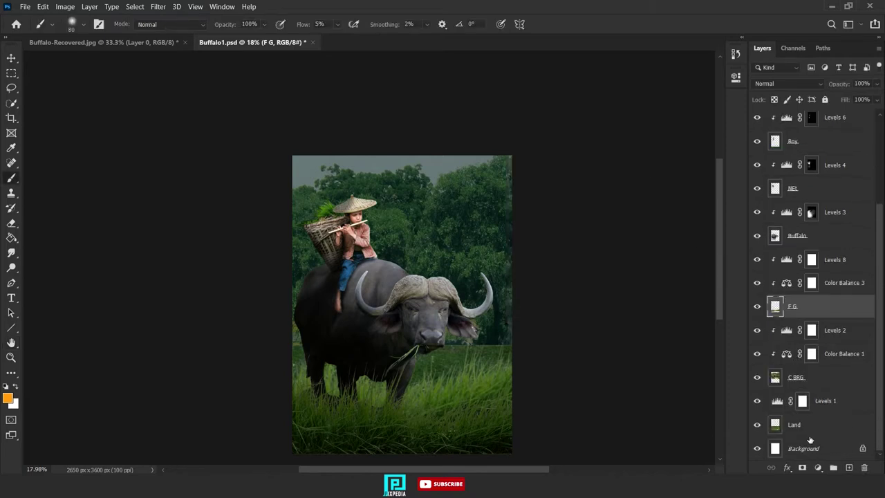
left_click(810, 429)
left_click(832, 330, "shift")
key("ctrl+e")
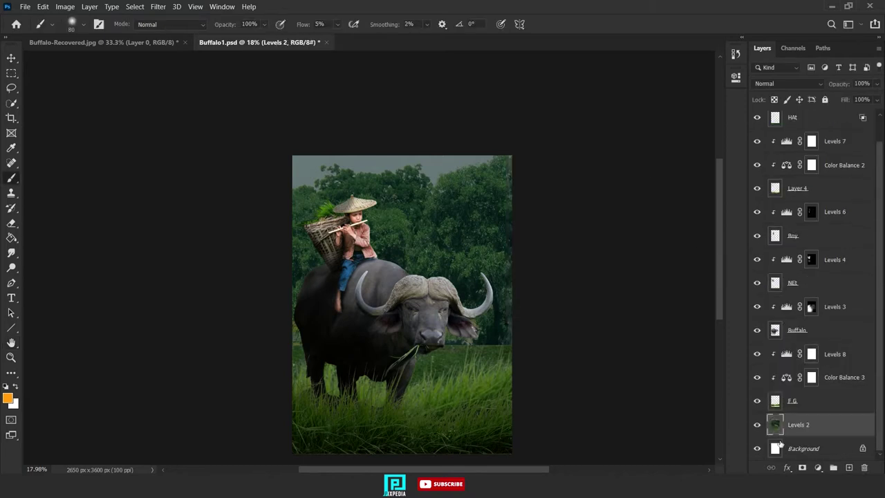
- Blur the merged Levels 2 background layer with a 2.6 pixel Gaussian Blur
left_click(159, 6)
mouse_move(191, 129)
left_click(324, 167)
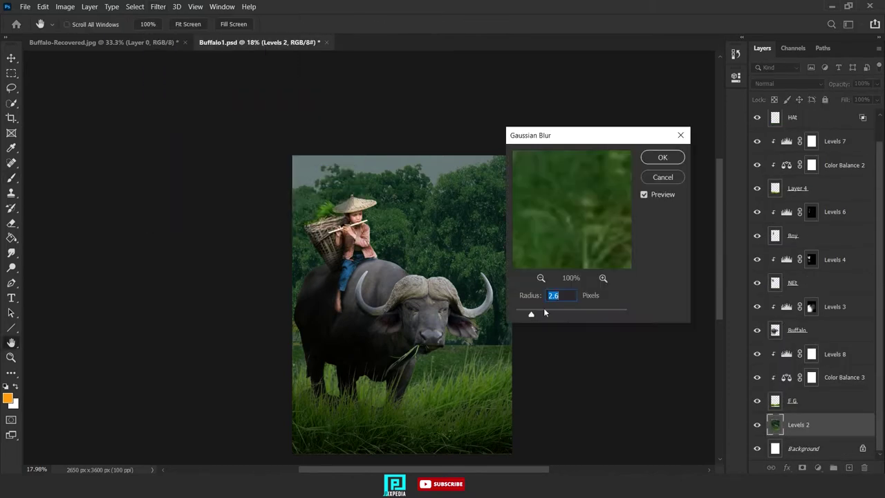
key("Return")
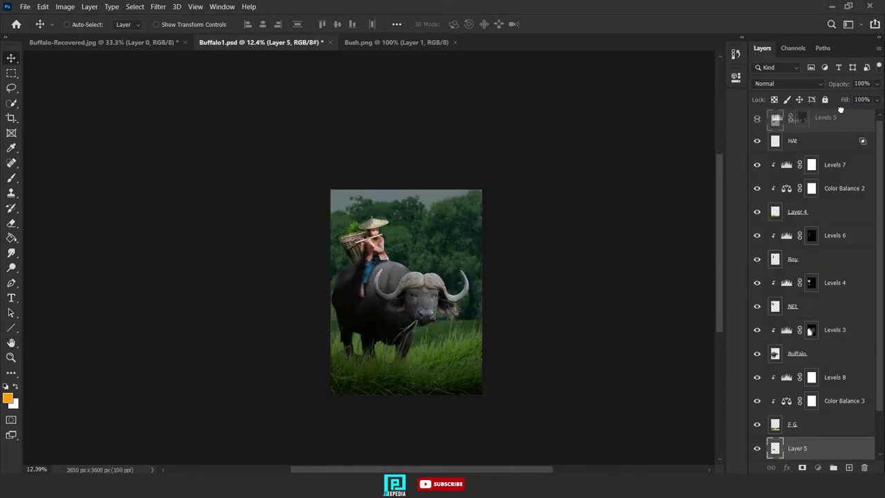
- Bring the bush layer to the top of the stack and place it, resized, over the picture's lower-left corner
key("ctrl+shift+bracketright")
left_click_drag(407, 334, 457, 363)
left_click_drag(378, 337, 340, 382)
left_click(570, 24)
- Duplicate the bush layer and move the copy beneath the original Layer 5
scroll(347, 391, "up", 2)
key("ctrl+j")
left_click_drag(835, 121, 837, 153)
- Scale the bush copy to 105.54%, rotate it about 16° and place it along the picture's left edge beside the buffalo
left_click_drag(356, 355, 303, 312)
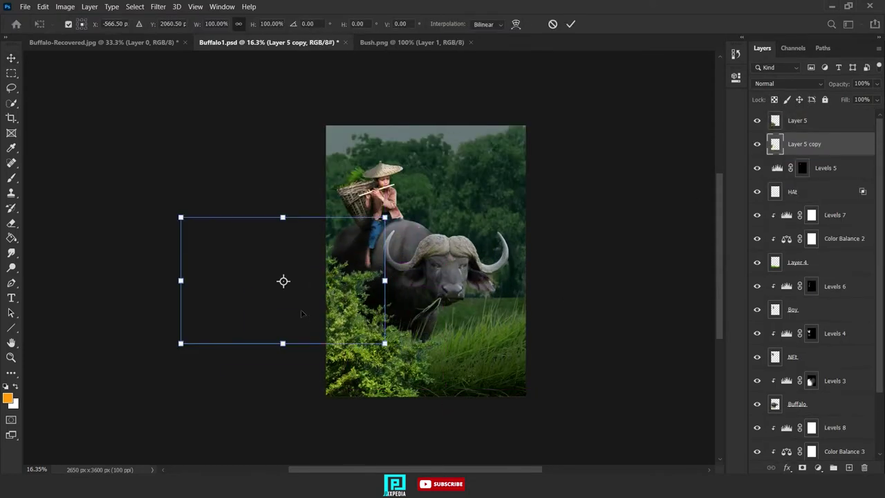
left_click_drag(385, 343, 377, 339)
left_click_drag(354, 297, 352, 272)
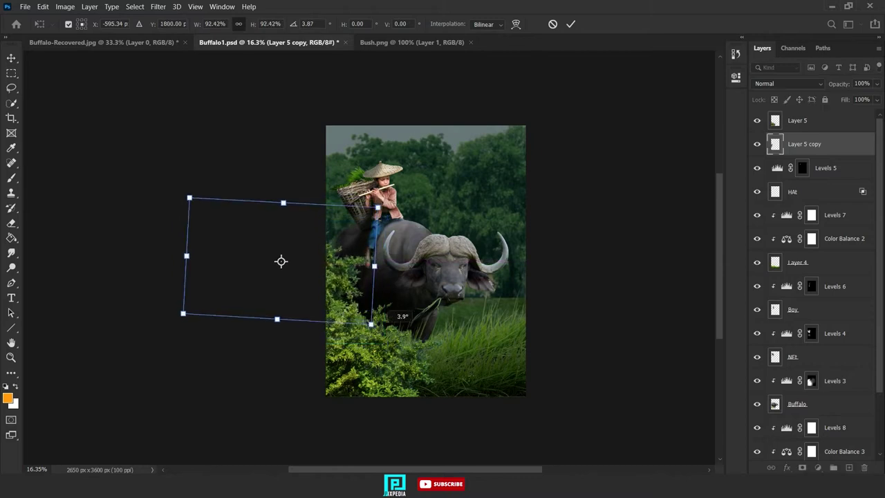
mouse_move(371, 324)
left_mouse_down()
mouse_move(350, 345)
mouse_move(348, 315)
mouse_move(355, 336)
mouse_move(356, 318)
left_mouse_up()
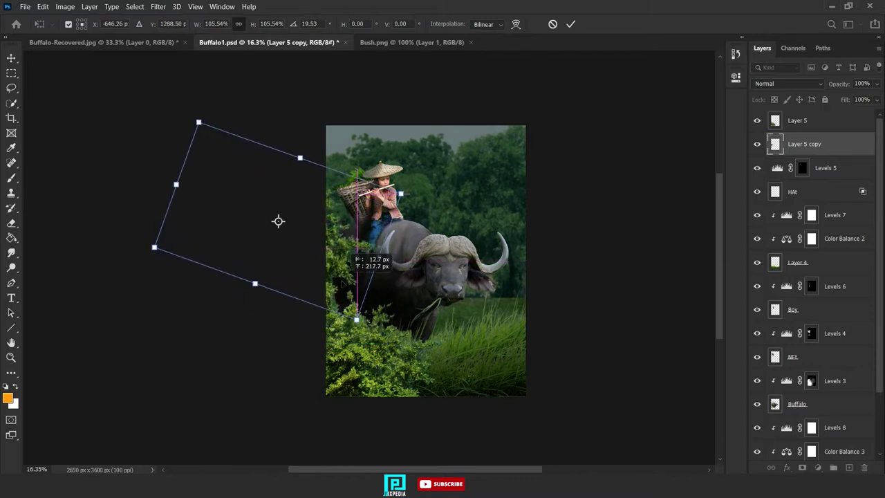
left_click_drag(278, 221, 268, 229)
left_click_drag(356, 335, 362, 330)
left_click_drag(270, 231, 272, 235)
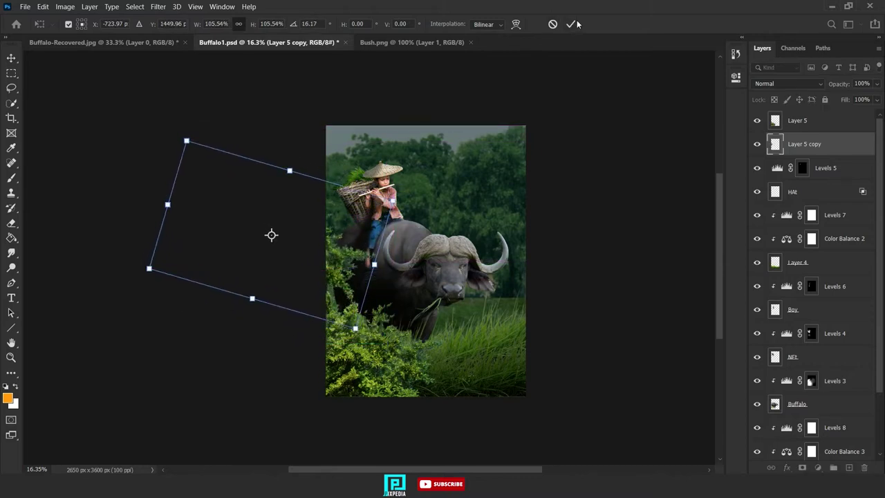
left_click(571, 24)
- Duplicate the left-edge bush onto the picture's lower-right corner and flip the copy
scroll(394, 277, "up", 2)
scroll(356, 311, "down", 1)
left_click_drag(320, 296, 506, 350)
scroll(557, 444, "down", 3)
key("ctrl+t")
scroll(471, 324, "up", 4)
left_click_drag(584, 404, 567, 393)
left_click_drag(465, 298, 481, 280)
right_click(488, 273)
left_click(543, 255)
- Scale the flipped bush to 85.01%, tilt it and settle it over the lower-right corner of the picture
left_click_drag(598, 353, 561, 391)
left_click_drag(532, 317, 563, 350)
left_click_drag(587, 414, 585, 411)
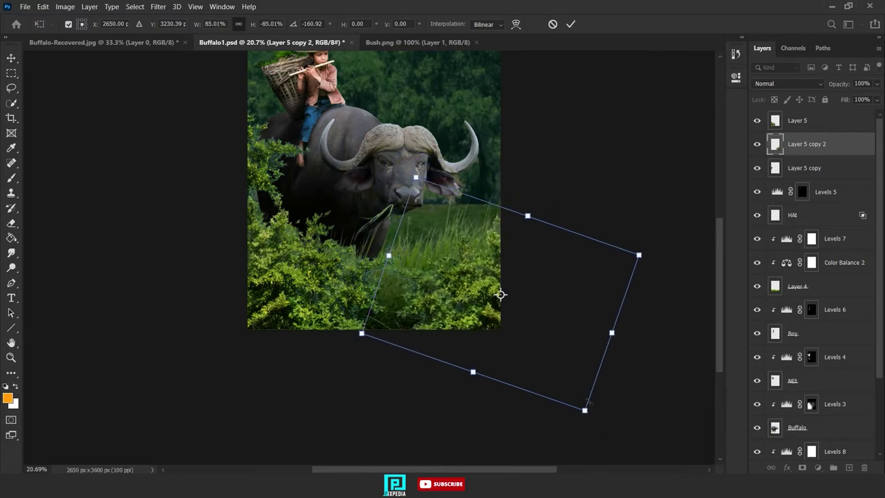
left_click_drag(548, 341, 514, 366)
scroll(539, 334, "down", 2)
scroll(514, 366, "up", 2)
left_click_drag(532, 424, 535, 426)
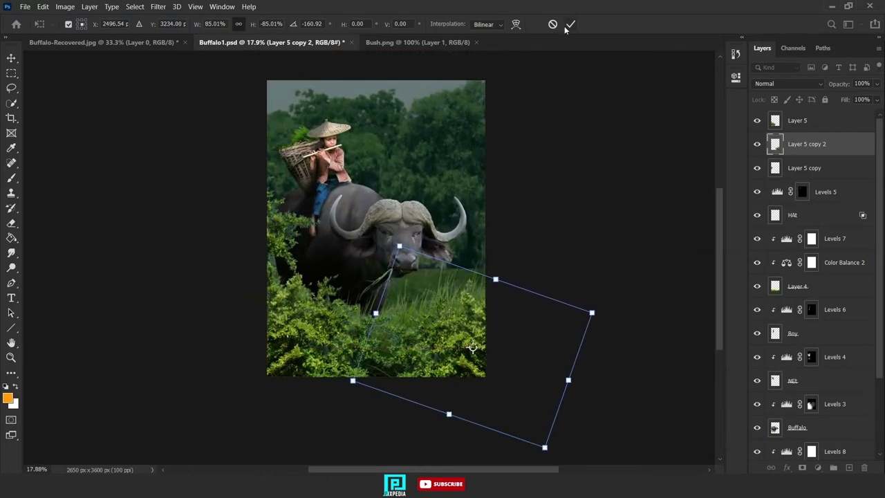
left_click(570, 24)
- Duplicate the lower-right bush, raise the copy beside the buffalo's head and move its layer beneath the F.G layer
scroll(392, 311, "up", 3)
left_click_drag(393, 311, 430, 316)
key("ctrl+j")
left_click_drag(841, 148, 845, 278)
left_click_drag(519, 355, 512, 281)
left_click_drag(821, 258, 820, 437)
- Shrink the bush copy behind the buffalo, nudge it into place at the right edge and apply a Gaussian Blur
key("ctrl+t")
scroll(516, 265, "down", 2)
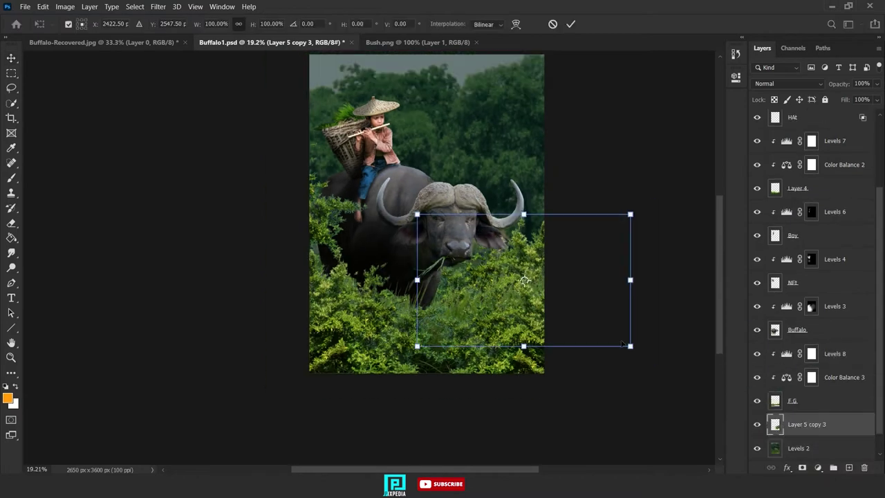
left_click_drag(630, 346, 611, 333)
mouse_move(531, 275)
left_mouse_down()
mouse_move(538, 305)
mouse_move(532, 278)
left_mouse_up()
key("Return")
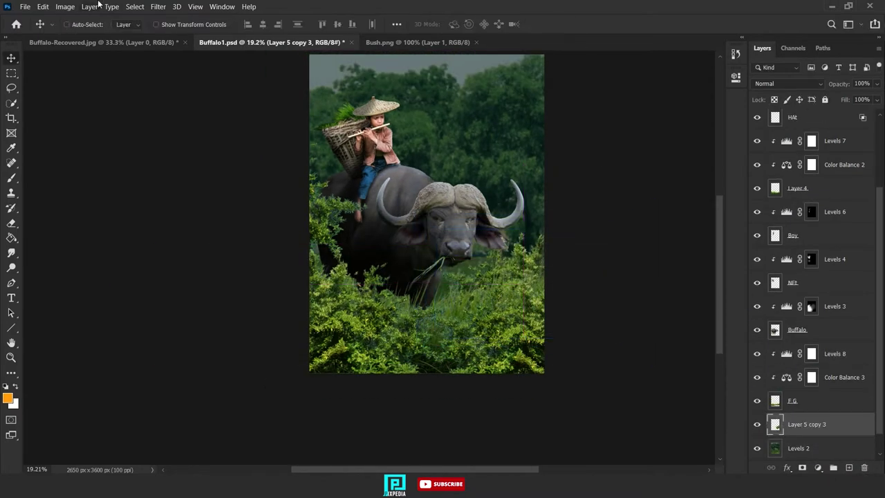
left_click(158, 7)
left_click(537, 153)
- Merge Layer 5, Layer 5 copy 2 and Layer 5 copy into one layer named F BUSH
scroll(817, 361, "up", 2)
scroll(817, 361, "up", 2)
left_click(795, 168)
left_click(757, 168)
left_click(757, 168)
left_click(816, 124, "shift")
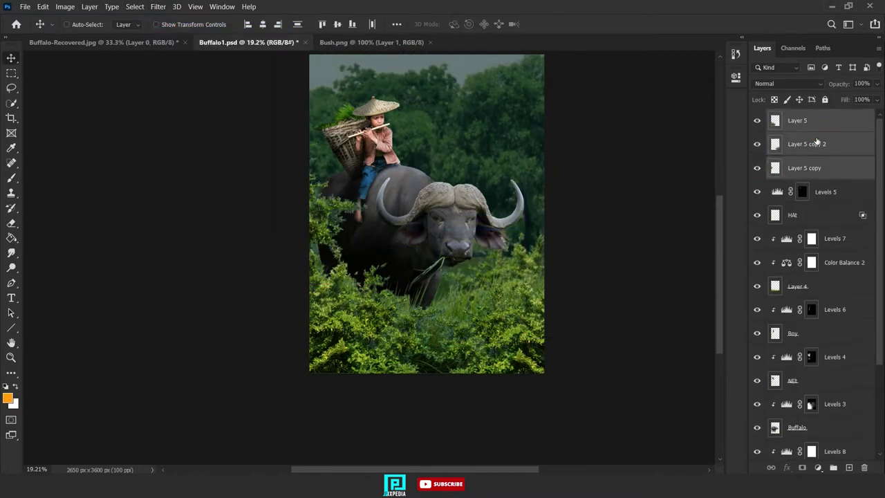
key("ctrl+e")
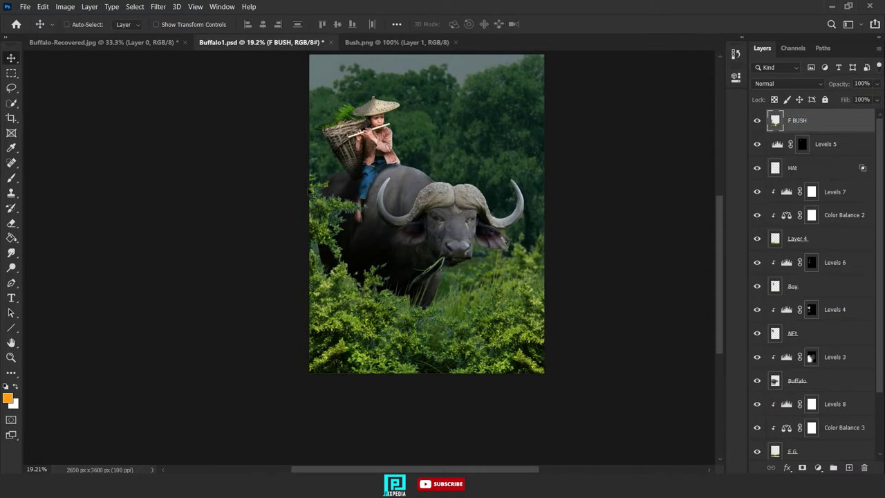
- Add a Color Balance adjustment clipped to F BUSH with midtones at cyan -16, green +7 and yellow -1
left_click(818, 467)
left_click(815, 367)
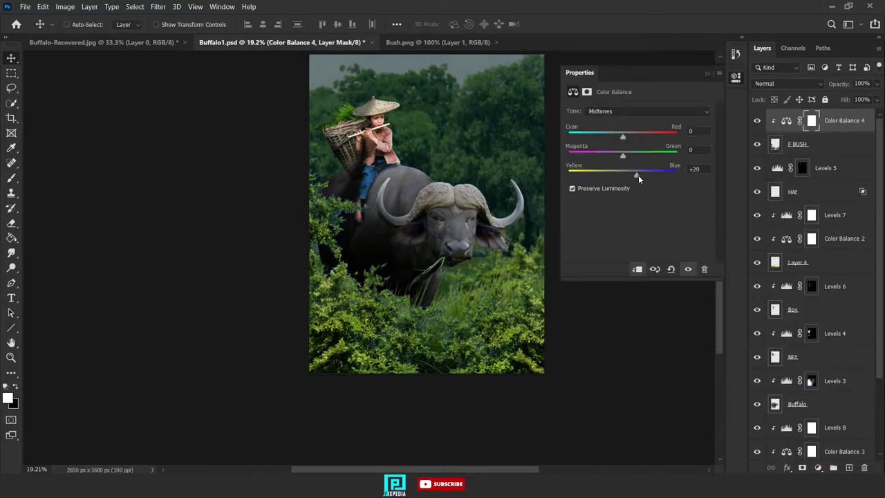
left_click_drag(628, 155, 630, 159)
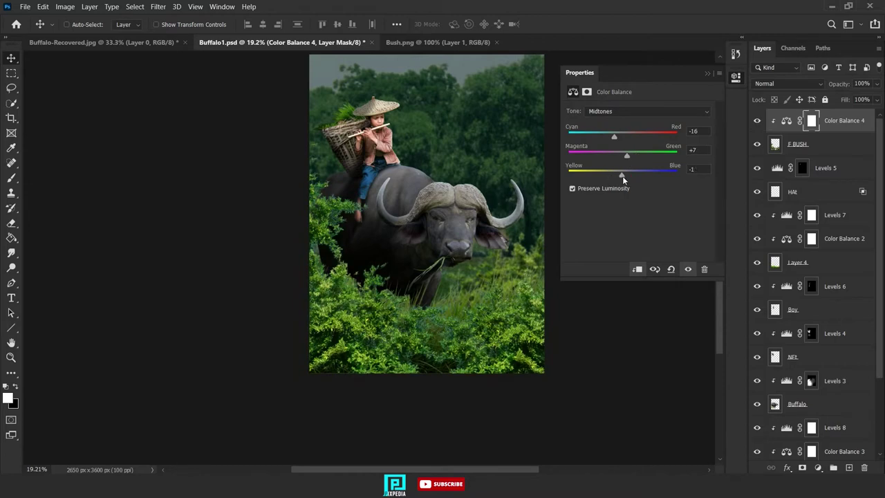
left_click_drag(459, 228, 434, 274)
left_click(707, 74)
- Reapply the last Gaussian Blur to the F BUSH layer
left_click(809, 144)
left_click(158, 7)
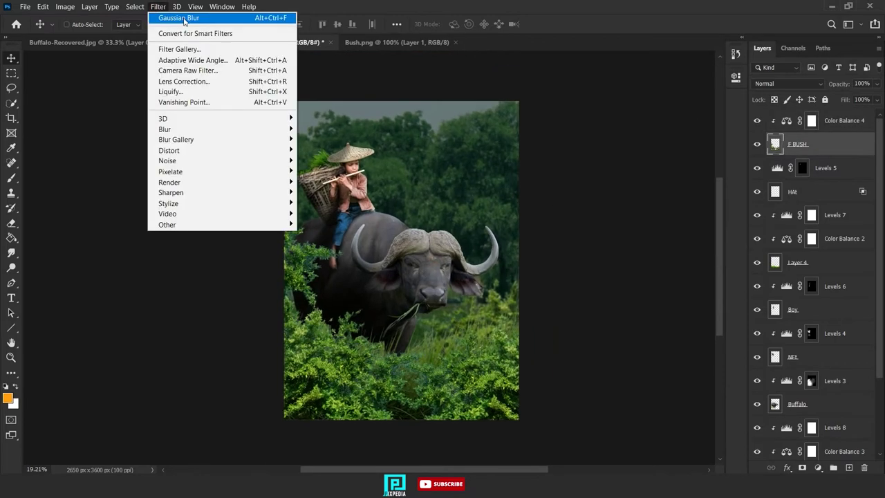
left_click(178, 17)
left_click_drag(465, 344, 467, 325)
scroll(465, 325, "up", 2)
scroll(475, 343, "down", 2)
- Merge the Color Balance 4 adjustment with the F BUSH layer
key("ctrl+t")
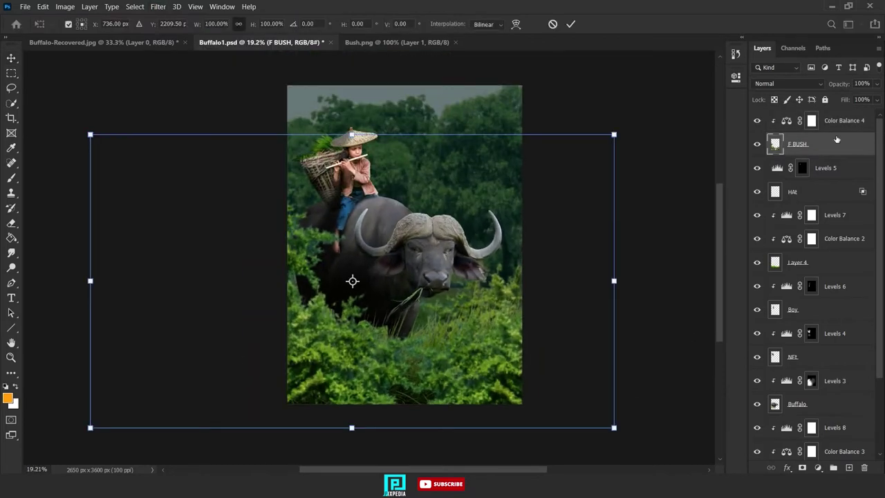
left_click(840, 122)
left_click(835, 144, "ctrl")
key("ctrl+e")
- Scale the merged bush layer to 92.70% width and 96.74% height and fit it along the picture's lower edge
key("ctrl+t")
left_click_drag(580, 443, 546, 448)
left_click_drag(547, 305, 560, 309)
left_click_drag(490, 328, 484, 329)
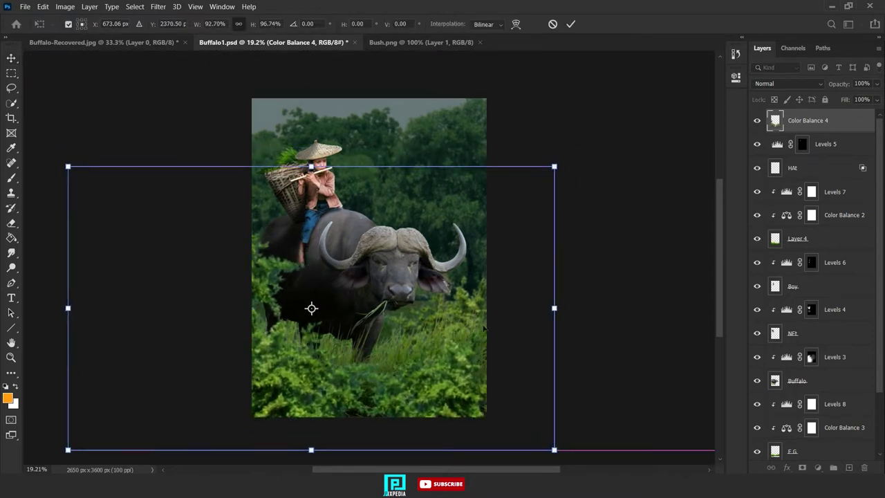
scroll(370, 377, "up", 3)
scroll(806, 367, "down", 3)
- Try to darken the foreground grass by lowering the Levels 8 white output to 60
left_click(757, 378)
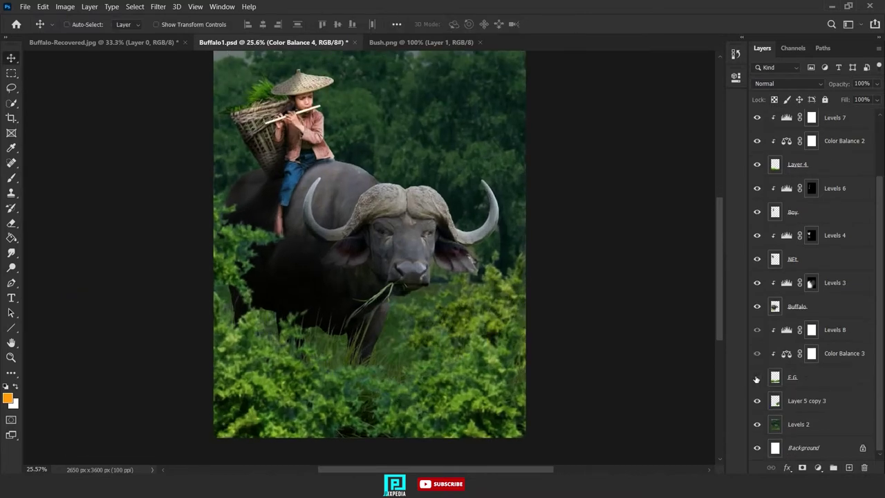
left_click(757, 377)
left_click(793, 377)
left_click(810, 329)
left_click(757, 330)
left_click(757, 330)
double_click(786, 329)
left_click_drag(660, 228, 615, 228)
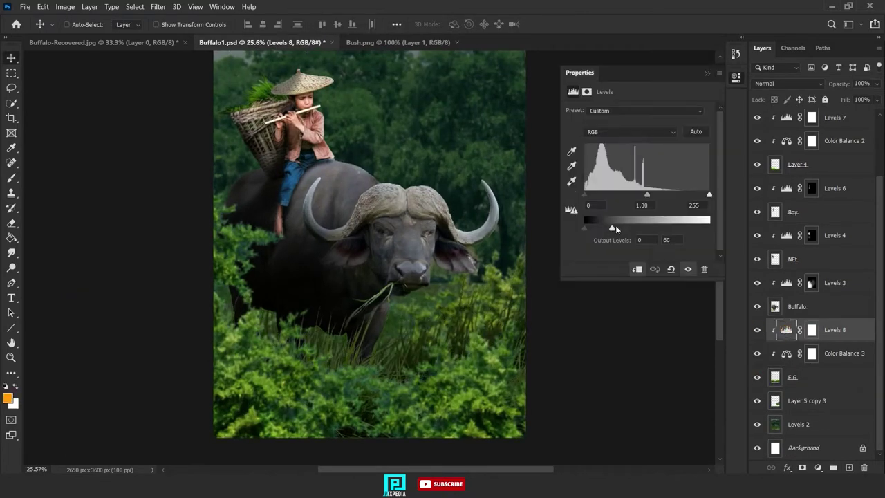
left_click(707, 74)
left_click(757, 330)
left_click(786, 331)
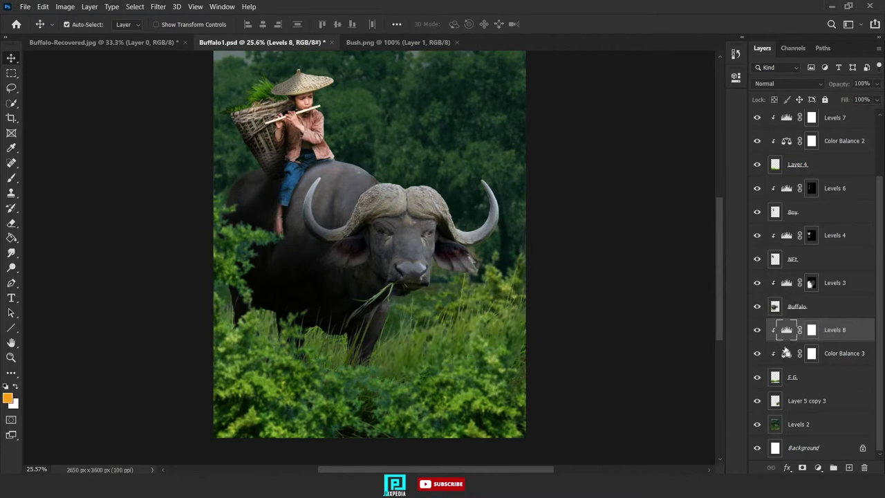
- Add a Levels adjustment clipped directly above the F.G grass layer with the white output at 87
left_click(802, 377)
left_click(818, 468)
left_click(809, 311)
left_click_drag(709, 228, 627, 228)
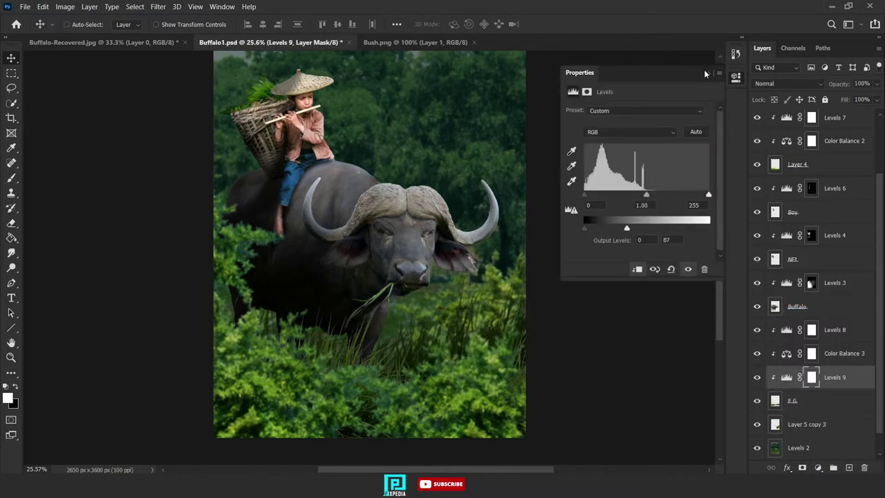
left_click(705, 73)
- Invert the Levels 9 mask and paint the darkening back over the lower grass with a soft white brush
key("ctrl+i")
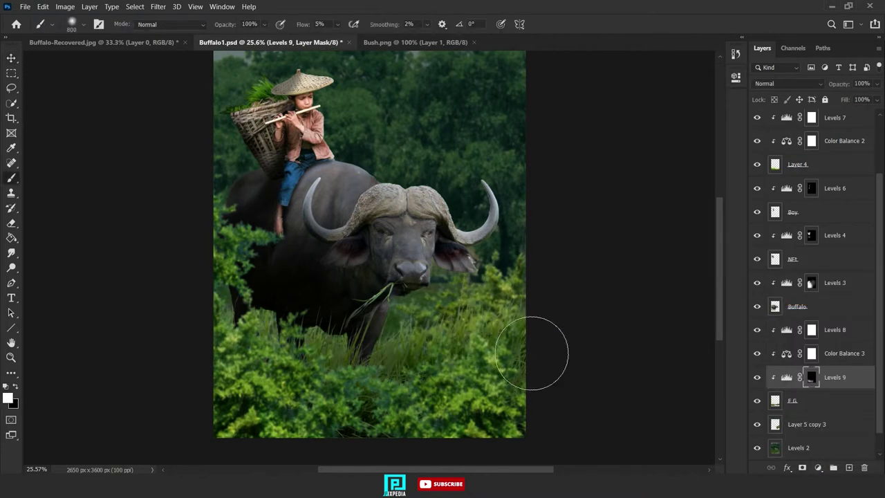
left_click_drag(395, 414, 441, 402)
scroll(486, 387, "down", 5)
left_click_drag(476, 366, 439, 377)
- Add a Levels adjustment clipped to the merged bush layer and lower its white output to darken the bushes
left_click(798, 164)
left_click(817, 468)
left_click(809, 311)
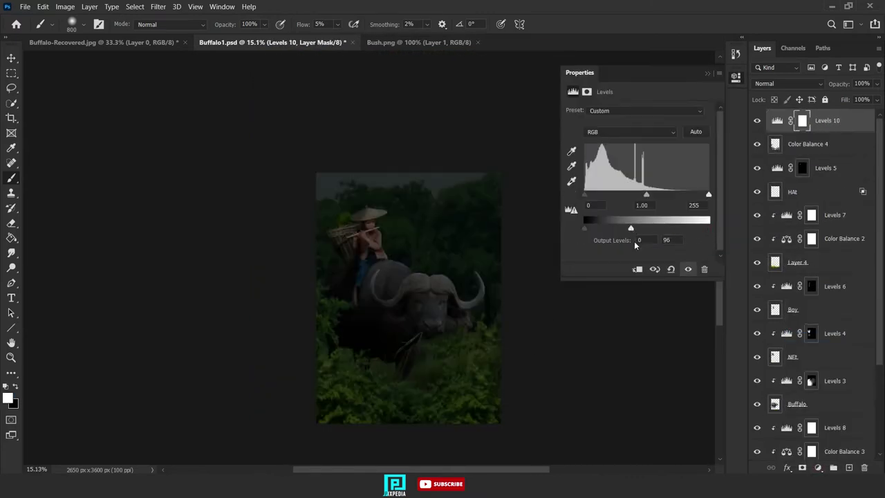
key("ctrl+alt+g")
left_click_drag(631, 227, 640, 228)
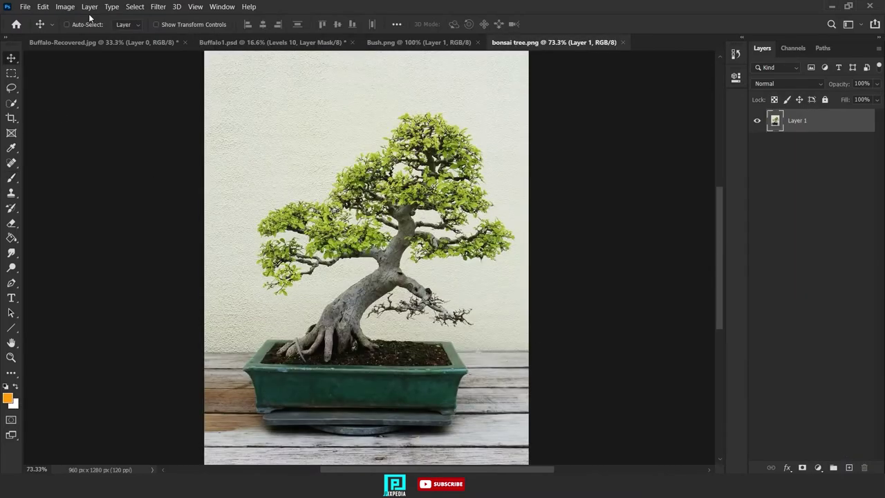
- Select the light wall behind the bonsai with Color Range and mask it out of Layer 1
left_click(159, 6)
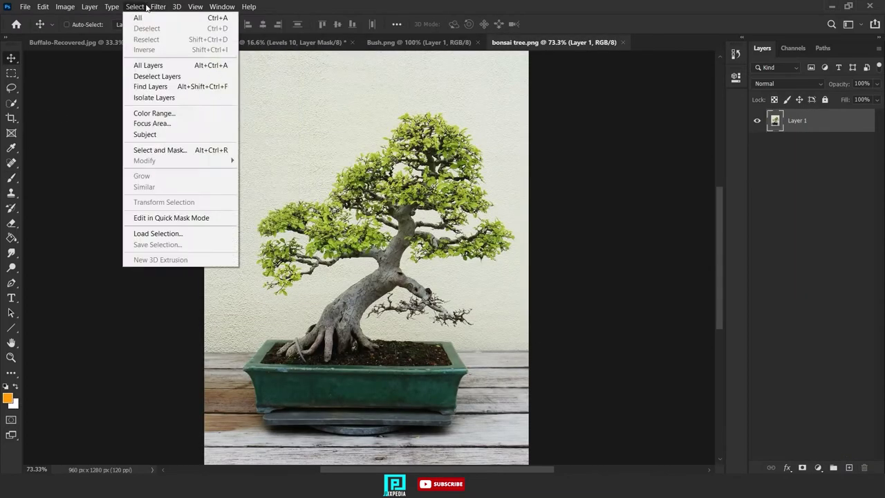
left_click(152, 111)
mouse_move(533, 139)
left_mouse_down()
mouse_move(499, 146)
mouse_move(525, 140)
left_mouse_up()
left_click(610, 102)
left_click(802, 468)
key("ctrl+i")
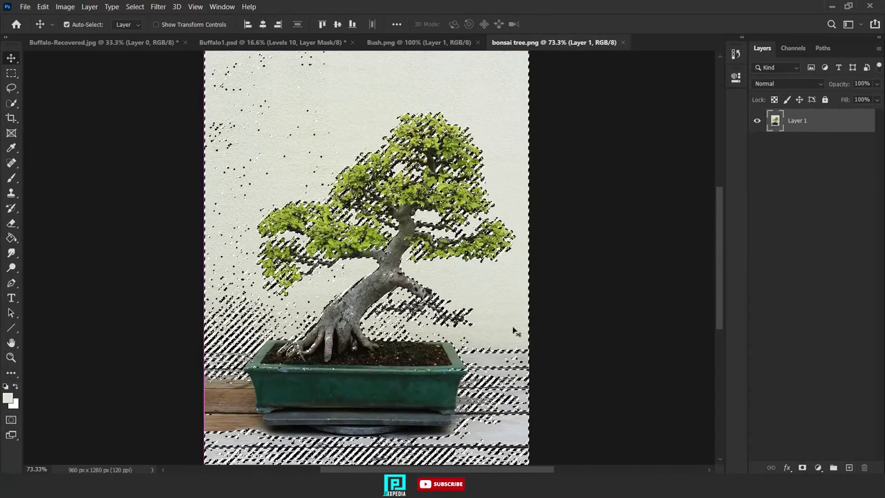
- Add a new layer beneath the bonsai and fill it with black as a checking backdrop
left_click_drag(813, 156, 813, 158)
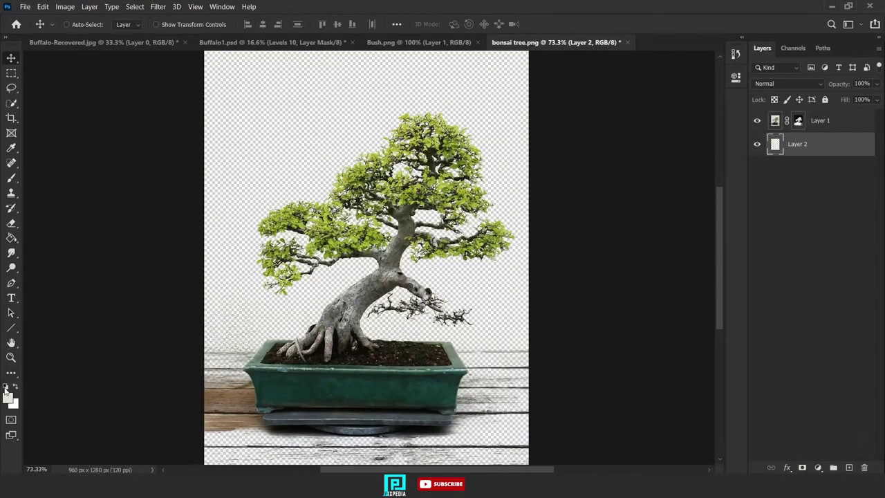
left_click(46, 237)
right_click(11, 239)
left_click(44, 250)
left_click(266, 234)
- Paint black on the bonsai layer's mask to clear the wall remnants around the upper foliage, raising brush flow to 59%
left_click(802, 122)
left_click_drag(194, 220, 222, 326)
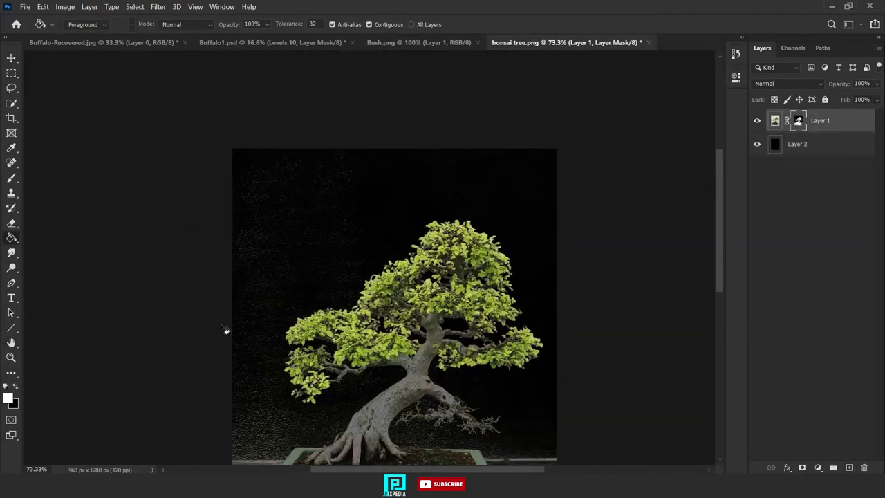
key("bracketleft")
key("bracketleft")
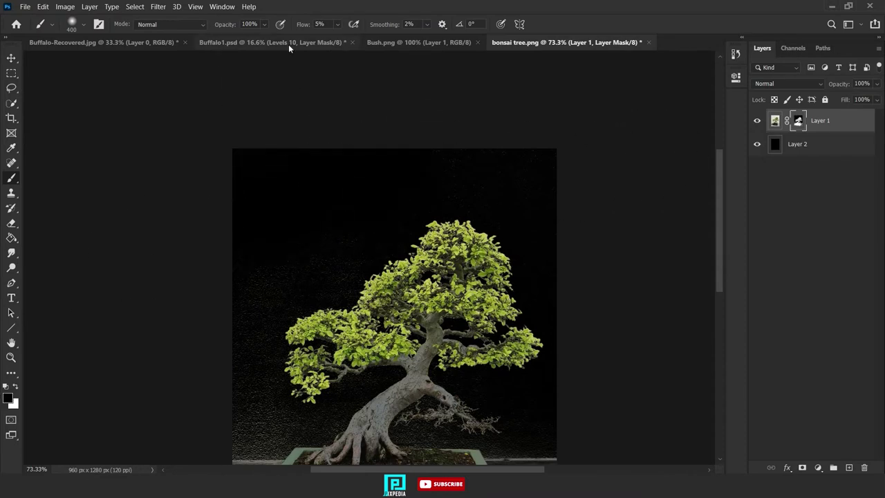
key("bracketleft")
key("bracketleft")
key("bracketleft")
key("bracketleft")
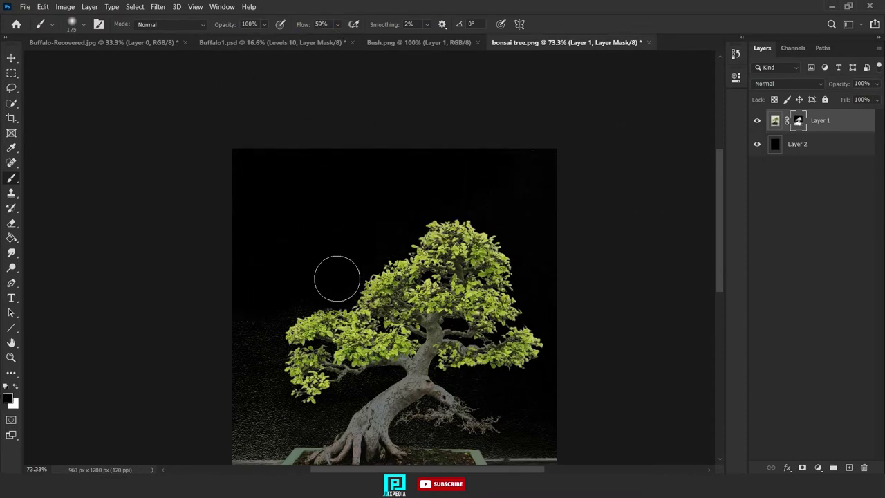
- Mask out the pot, roots, bare lower branches and remaining wall around the bonsai's foliage and trunk
left_click_drag(558, 404, 617, 338)
mouse_move(598, 413)
left_mouse_down()
mouse_move(298, 433)
mouse_move(410, 383)
mouse_move(298, 297)
left_mouse_up()
scroll(379, 371, "up", 5)
left_click_drag(346, 173, 369, 157)
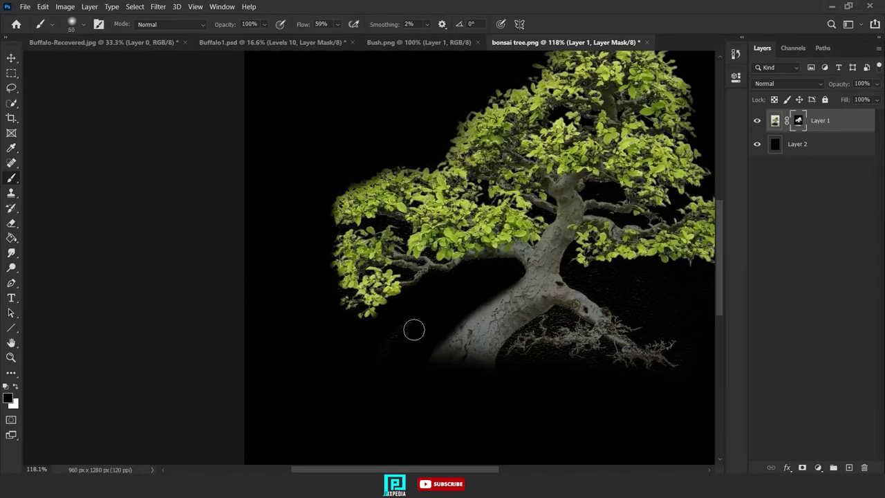
left_click_drag(589, 356, 497, 396)
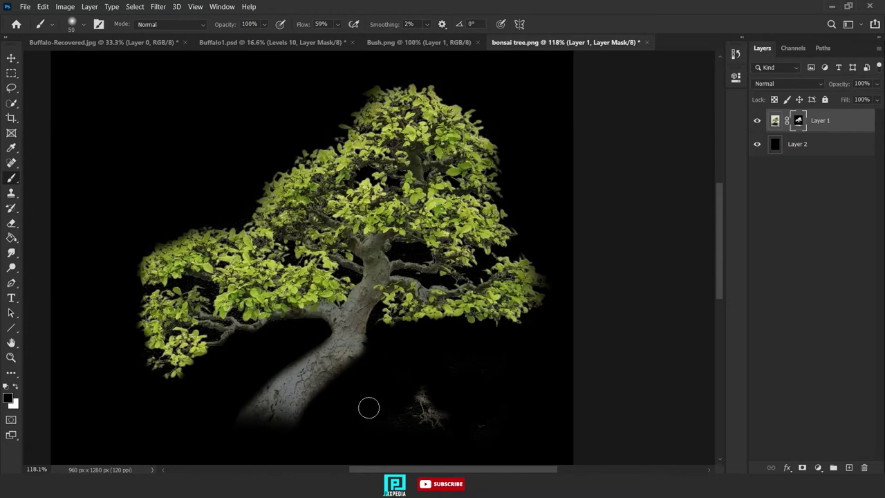
scroll(515, 412, "down", 6)
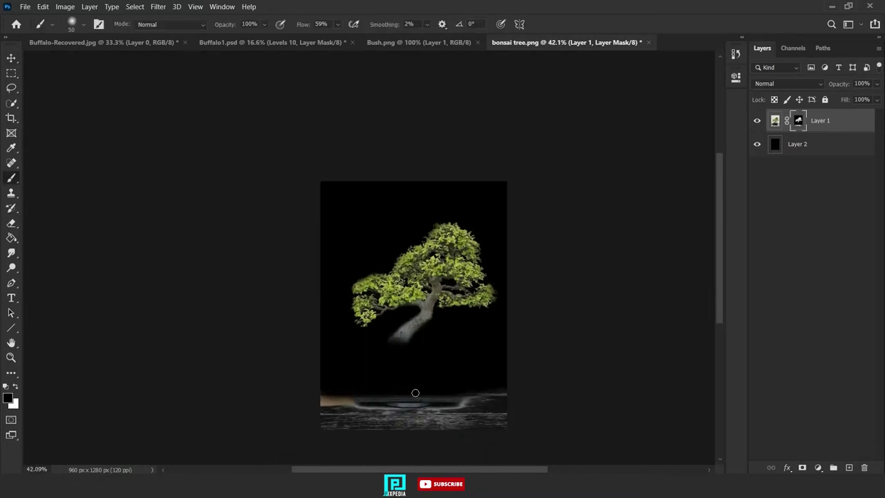
- Hide the black backdrop, bring the masked bonsai into Buffalo1.psd as the top layer and convert it to a Smart Object
left_click(757, 144)
key("ctrl+Tab")
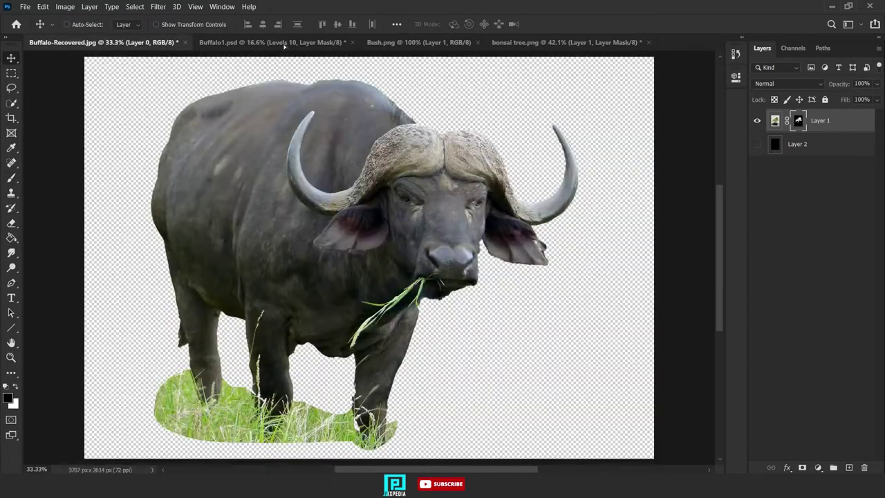
key("ctrl+Tab")
right_click(844, 121)
left_click(734, 149)
- Enlarge the bonsai, flip it horizontally and place its foliage over the picture's upper-right corner
key("ctrl+t")
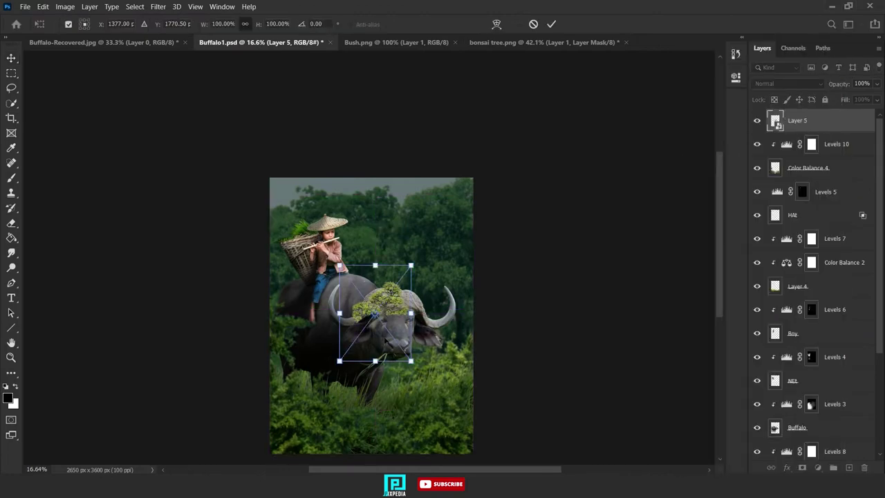
left_click_drag(409, 360, 468, 439)
left_click_drag(403, 304, 581, 376)
scroll(454, 242, "down", 3)
right_click(409, 249)
left_click(440, 425)
left_click_drag(281, 367, 209, 276)
key("ctrl+z")
key("ctrl+z")
scroll(358, 395, "down", 2)
left_click_drag(558, 439, 482, 321)
left_click_drag(380, 291, 421, 325)
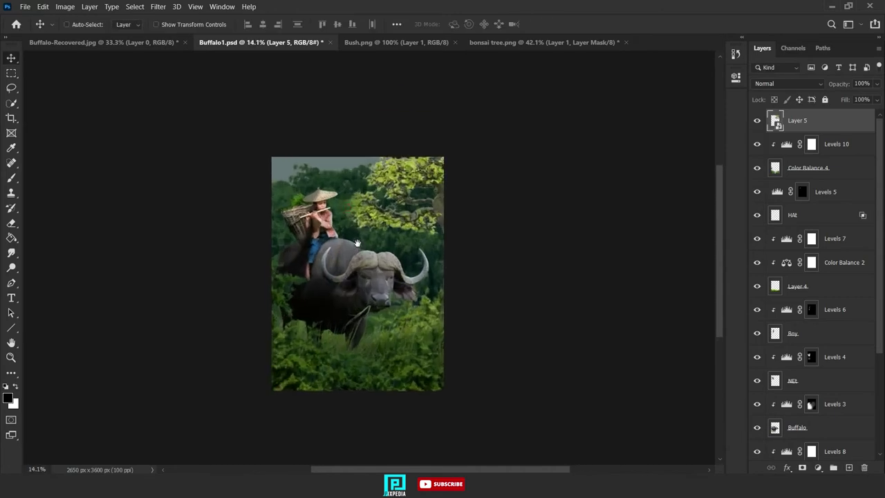
- Recolour the bonsai foliage magenta-pink with a clipped Hue/Saturation adjustment using Colorize
left_click(818, 468)
left_click(822, 358)
left_click(626, 215)
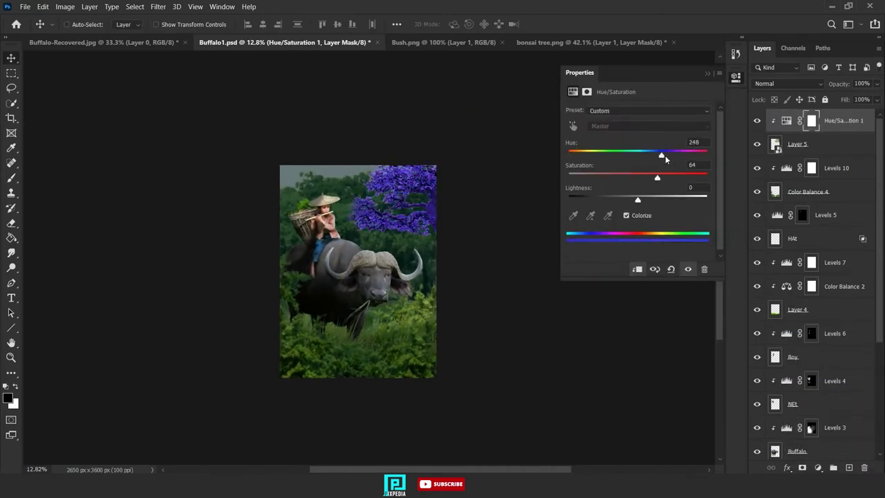
- Apply a Gaussian Blur with a 4.8-pixel radius to the bonsai's Layer 5
left_click(797, 144)
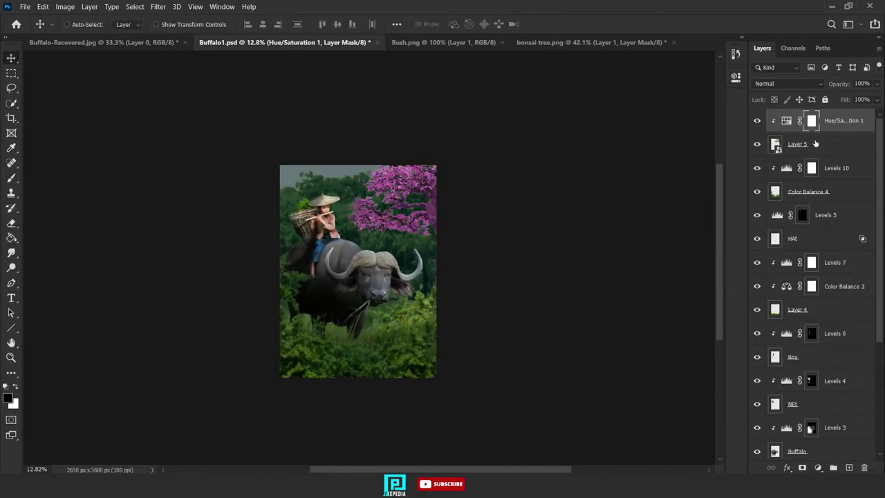
left_click(158, 6)
left_click(330, 172)
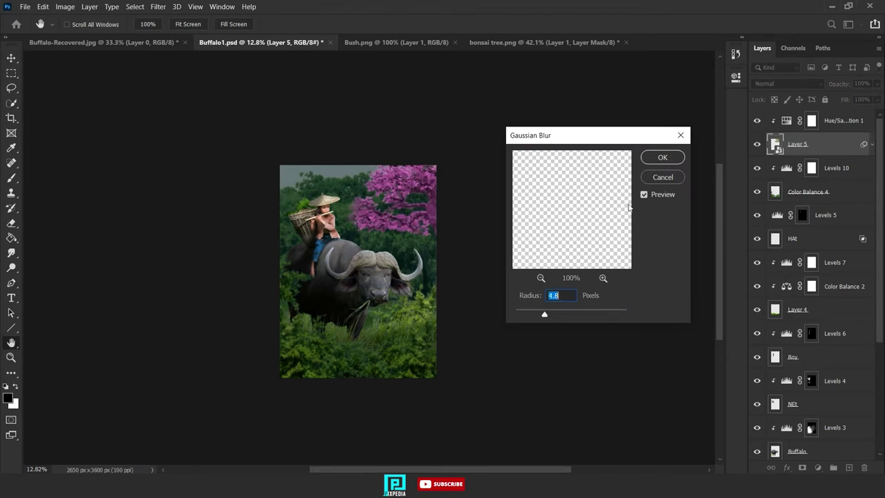
left_click(662, 157)
- Enlarge Layer 5 together with its Hue/Saturation adjustment to about 134% and rotate them about 14° over the picture's upper-right area
left_click(843, 120, "ctrl")
key("ctrl+t")
left_click_drag(600, 389, 643, 448)
left_click_drag(365, 295, 389, 256)
scroll(390, 256, "down", 4)
left_click_drag(575, 365, 534, 387)
left_click_drag(522, 353, 519, 374)
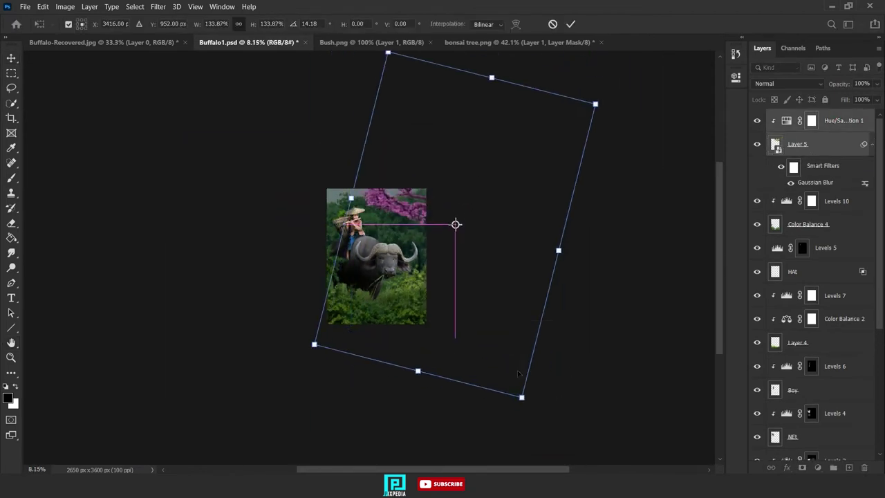
scroll(392, 244, "up", 4)
- Transform the pink tree again so its foliage hangs in from the picture's upper-right corner
key("ctrl+t")
left_click(480, 199)
scroll(471, 300, "down", 4)
left_click_drag(610, 403, 567, 339)
left_click_drag(514, 304, 468, 324)
left_click_drag(501, 320, 498, 306)
left_click_drag(552, 324, 532, 328)
key("Return")
key("ctrl+0")
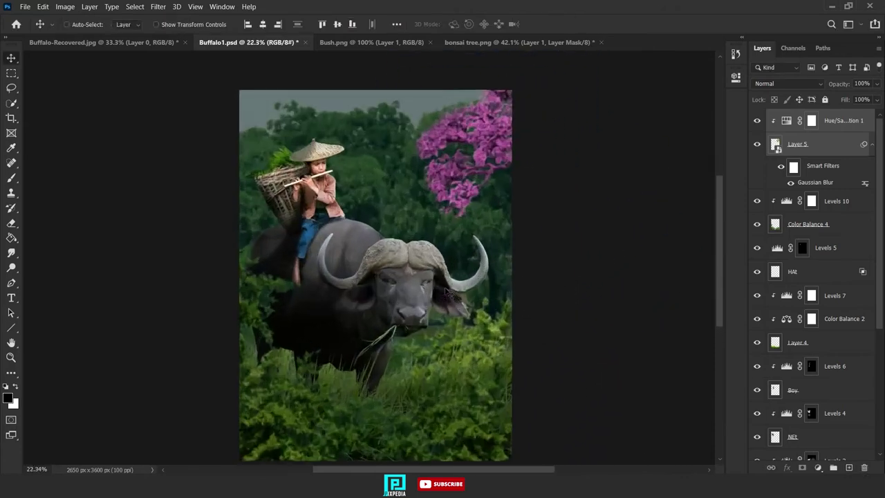
- Darken the pink tree with a Levels adjustment clipped to Layer 5
scroll(352, 261, "down", 2)
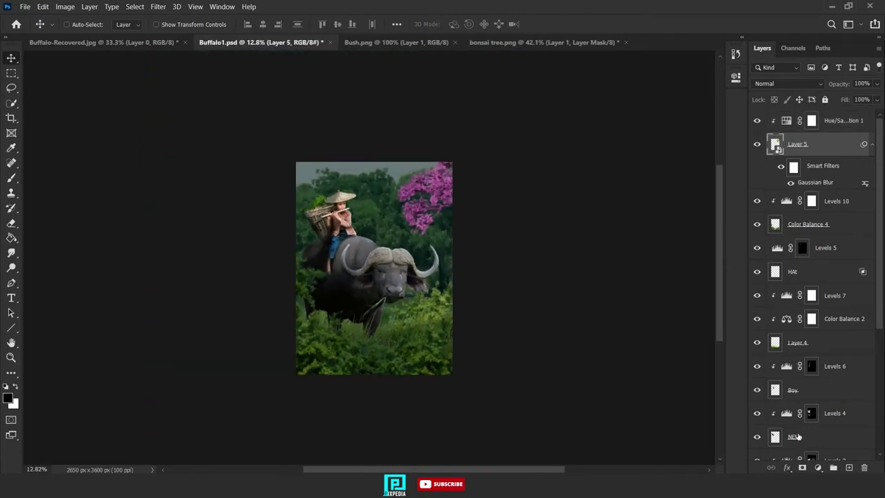
left_click(818, 468)
left_click(795, 311)
left_click_drag(708, 229, 622, 228)
left_click(707, 74)
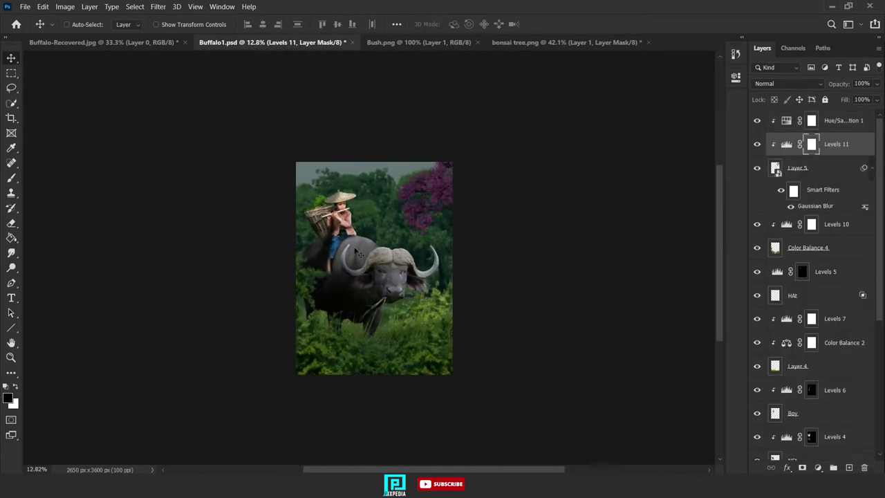
scroll(316, 221, "down", 2)
scroll(316, 221, "up", 3)
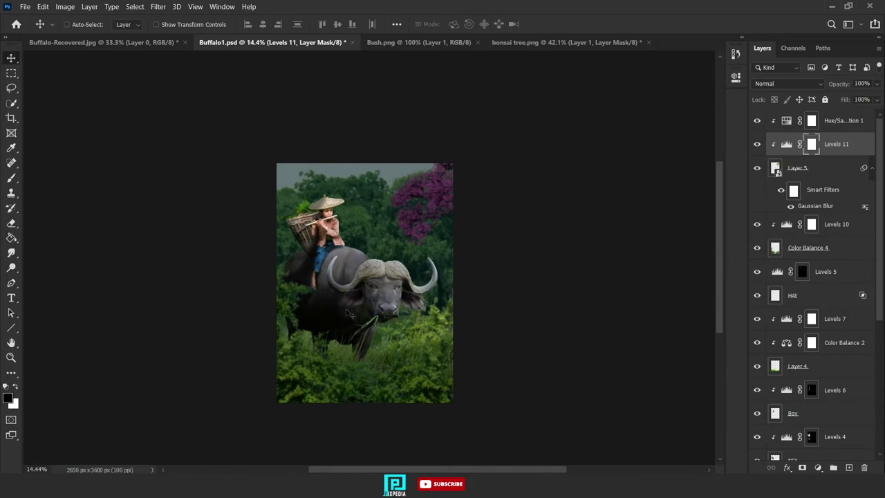
- Add a layer beneath Layer 4 and brush pale cyan haze over the grass at size 1000 and 1% flow
left_click(791, 366)
key("ctrl+shift+alt+n")
key("b")
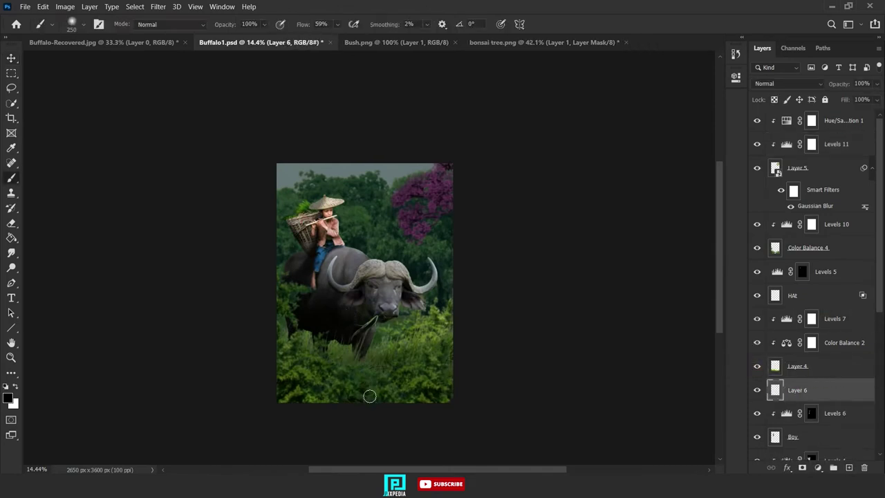
left_click(8, 397)
left_click(719, 239)
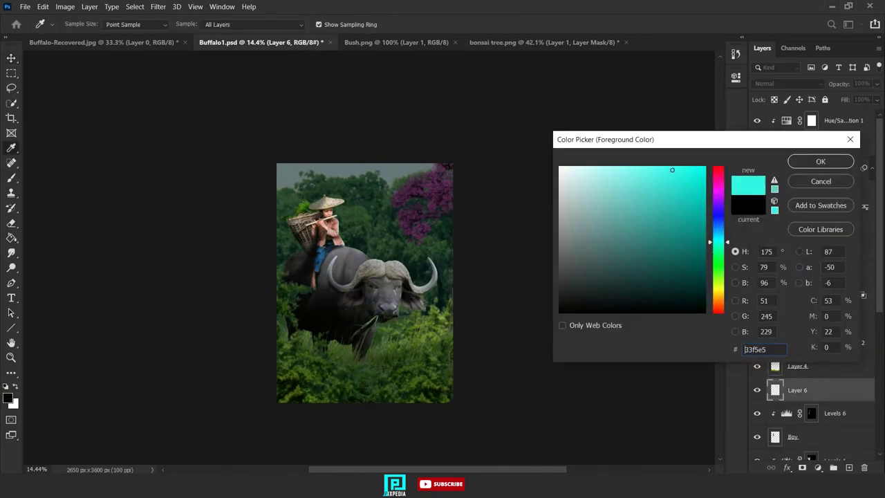
left_click(803, 161)
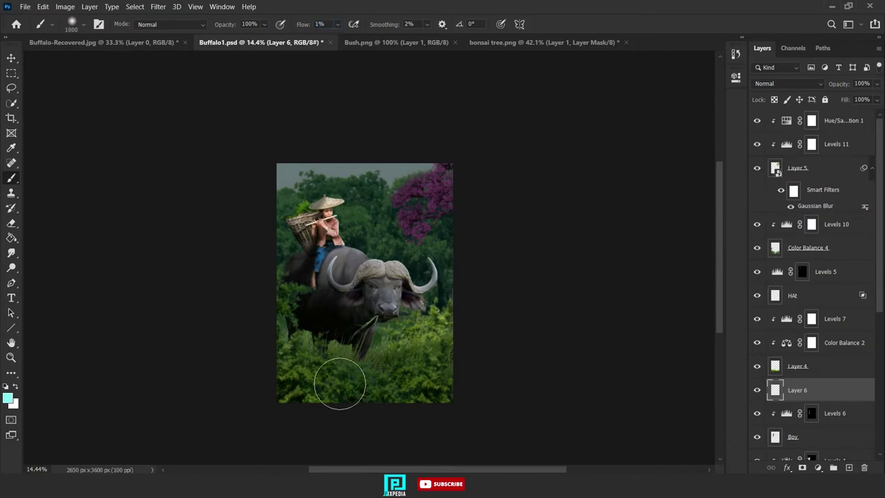
- Add a Color Balance adjustment above the Levels 2 background layer and shift its midtones toward cyan
scroll(816, 311, "down", 10)
left_click(802, 425)
left_click(817, 468)
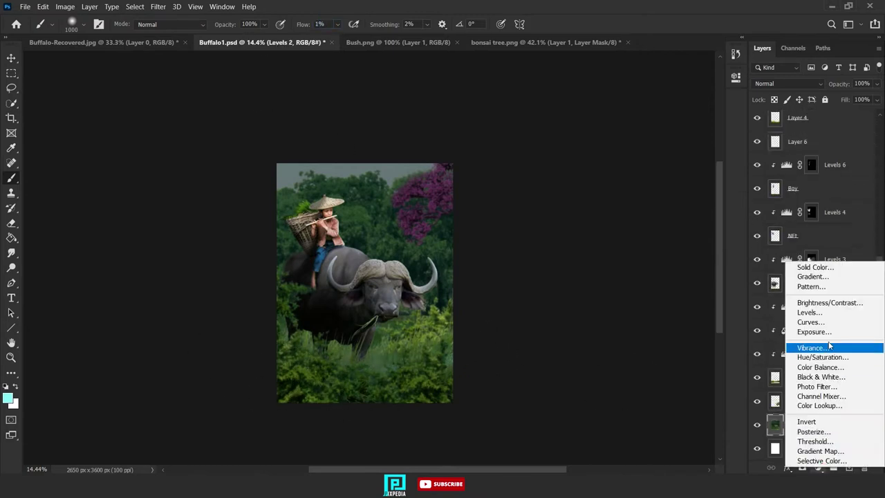
left_click(809, 368)
left_click_drag(622, 136, 590, 137)
- Add a Color Balance adjustment clipped to the pink tree's Layer 5 and push its midtones strongly toward cyan
scroll(815, 312, "up", 10)
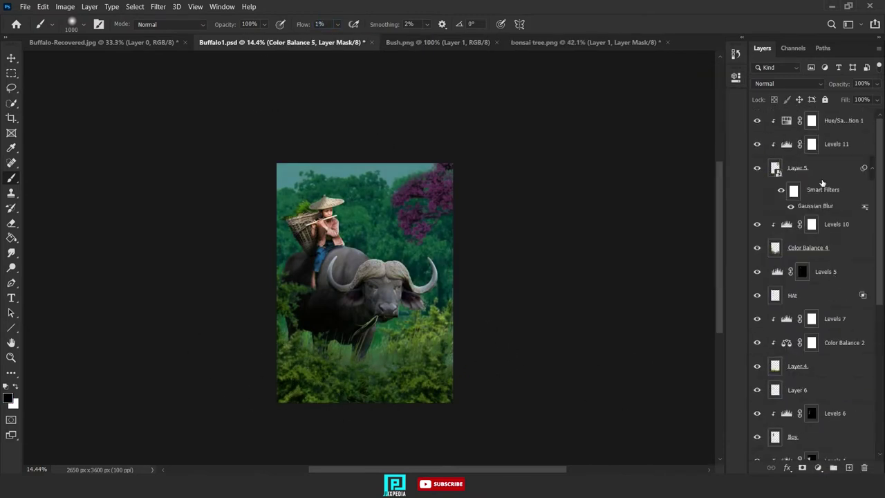
left_click(806, 168)
left_click(818, 468)
left_click(809, 383)
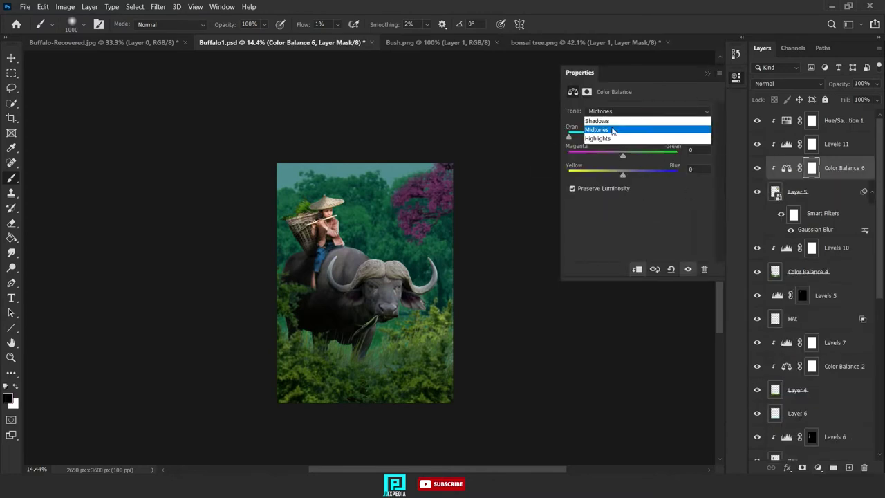
left_click(739, 79)
scroll(398, 291, "down", 1)
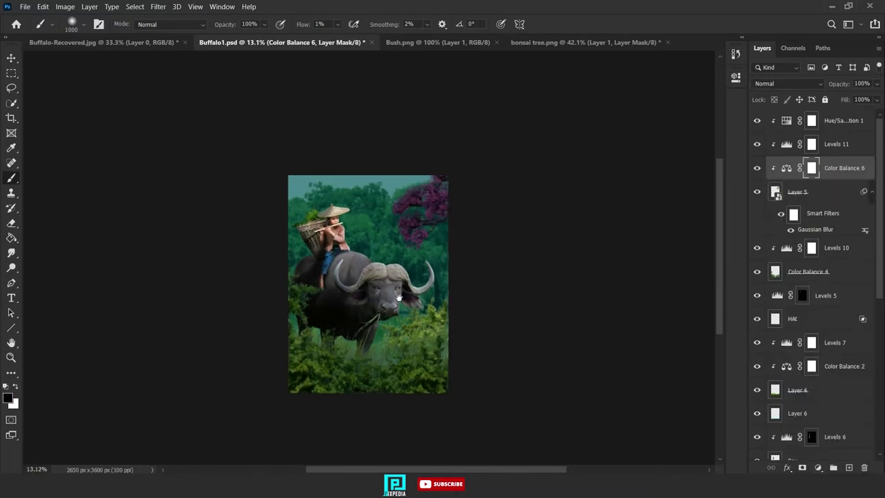
- Add a layer between Levels 5 and the foreground bushes and paint faint pale cyan haze along the picture's left edge
scroll(785, 242, "down", 3)
left_click(775, 320)
left_click(778, 205)
left_click(757, 203)
left_click(757, 203)
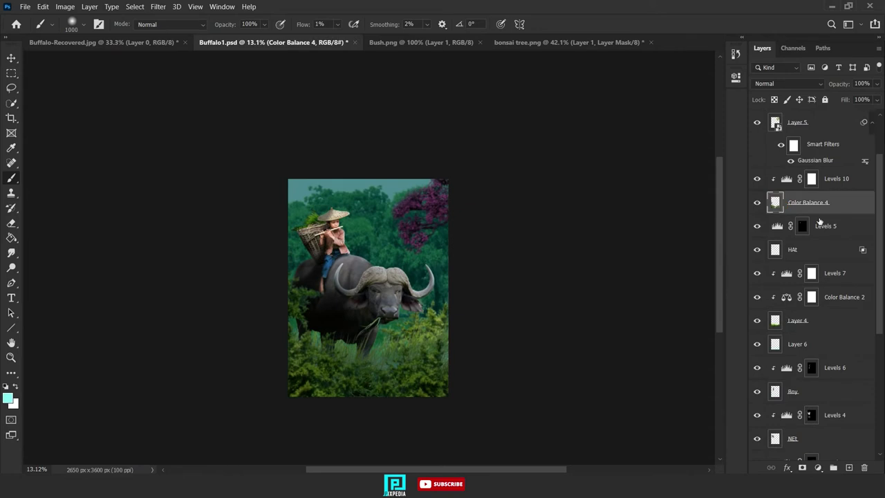
left_click(822, 224)
left_click(817, 468)
left_click(736, 338)
left_click(849, 467)
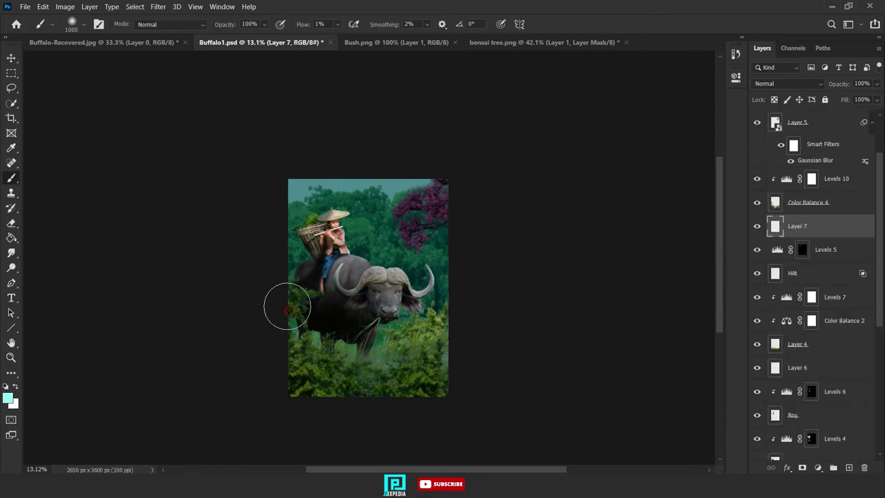
left_click_drag(287, 306, 289, 322)
- Apply a Gaussian Blur to the foreground bushes on the Color Balance 4 layer
left_click(807, 204)
left_click(158, 7)
mouse_move(168, 129)
left_click(317, 173)
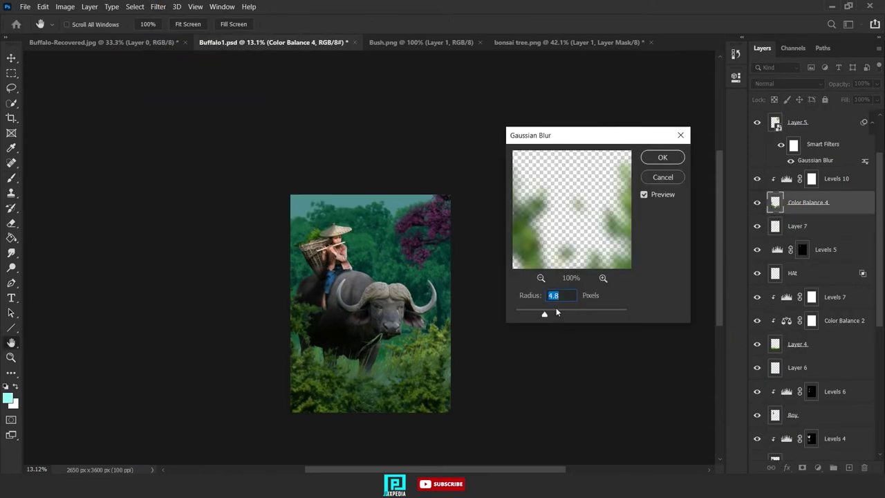
left_click(661, 158)
scroll(321, 370, "up", 4)
left_click_drag(324, 356, 278, 356)
- Clip a Color Balance adjustment to Layer 5 copy 3 and set its midtone Cyan-Red value to -61
left_click(808, 350)
scroll(808, 351, "down", 2)
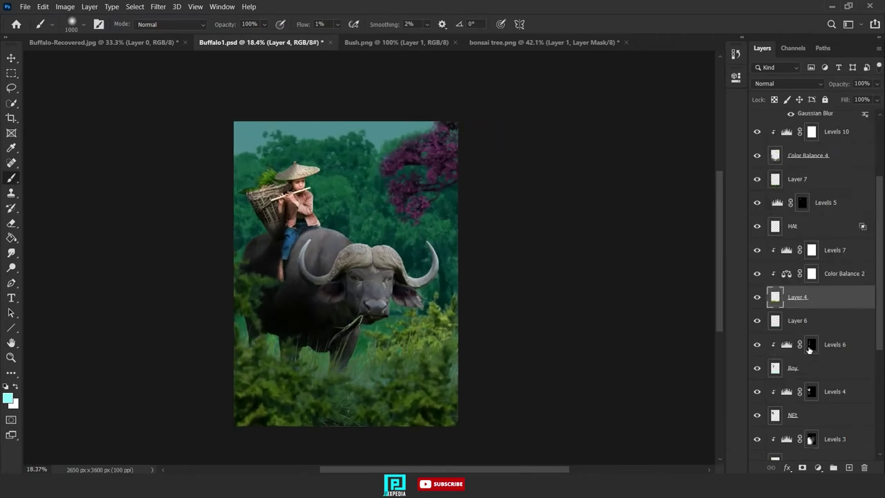
left_click(808, 369)
scroll(807, 368, "down", 1)
scroll(807, 368, "down", 3)
left_click(805, 377)
left_click(818, 468)
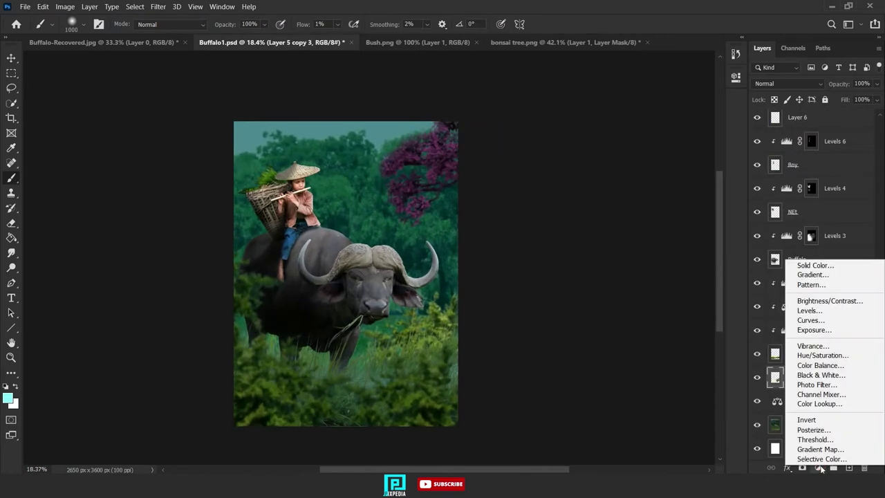
left_click(812, 367)
left_click_drag(622, 136, 569, 136)
key("ctrl+alt+g")
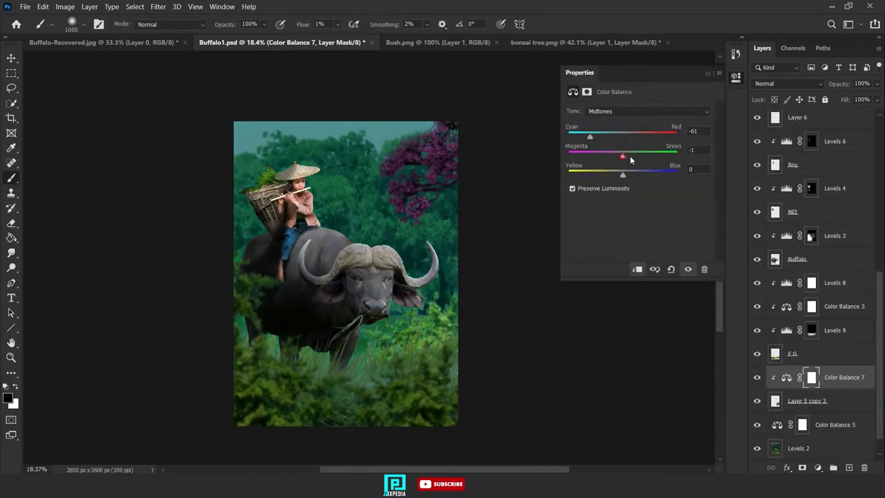
left_click(706, 74)
- Paint white at 8% flow on the Levels 6 mask to deepen the shading on the boy's clothes and legs
left_click_drag(338, 307, 344, 317)
scroll(361, 318, "up", 1)
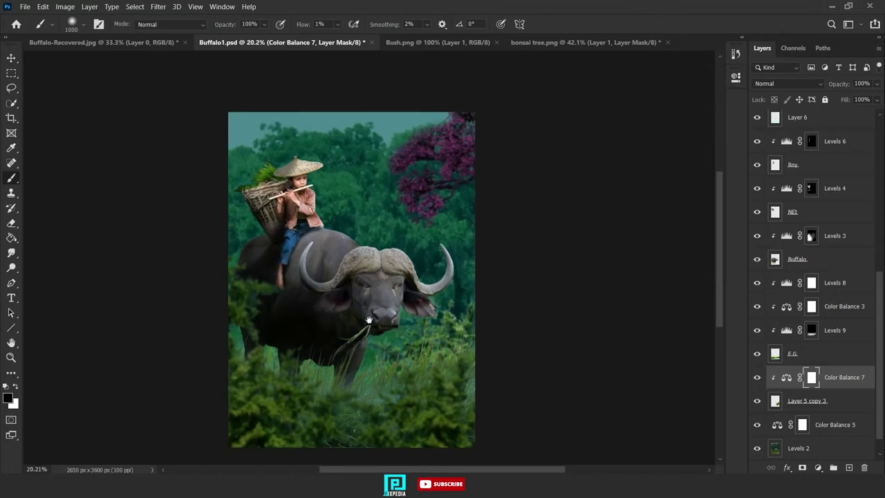
scroll(811, 213, "up", 1)
left_click(812, 213)
scroll(269, 264, "up", 5)
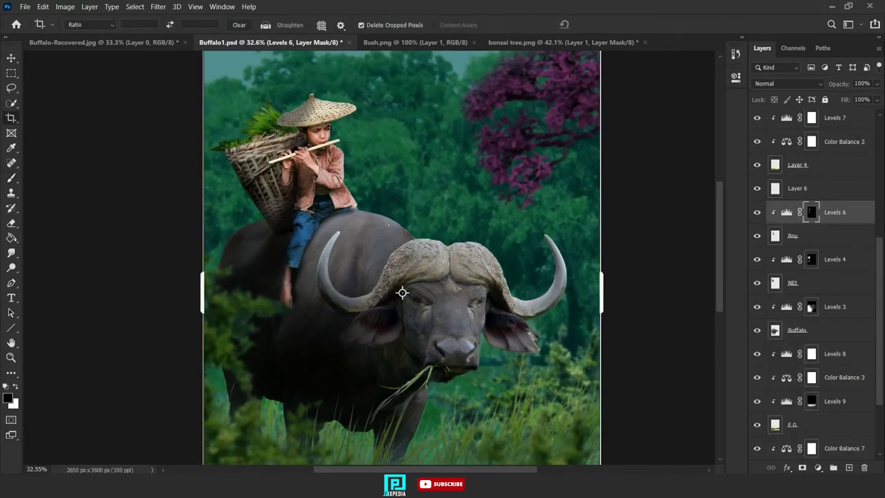
scroll(326, 208, "up", 2)
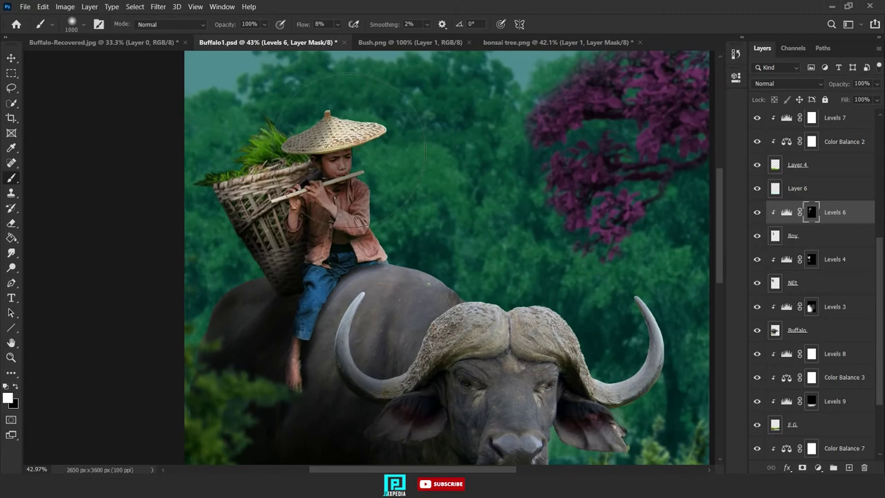
left_click(792, 189)
left_click(792, 283)
- Paint on the Levels 4 and Levels 5 masks to deepen the shading on the basket and hat
left_click(812, 261)
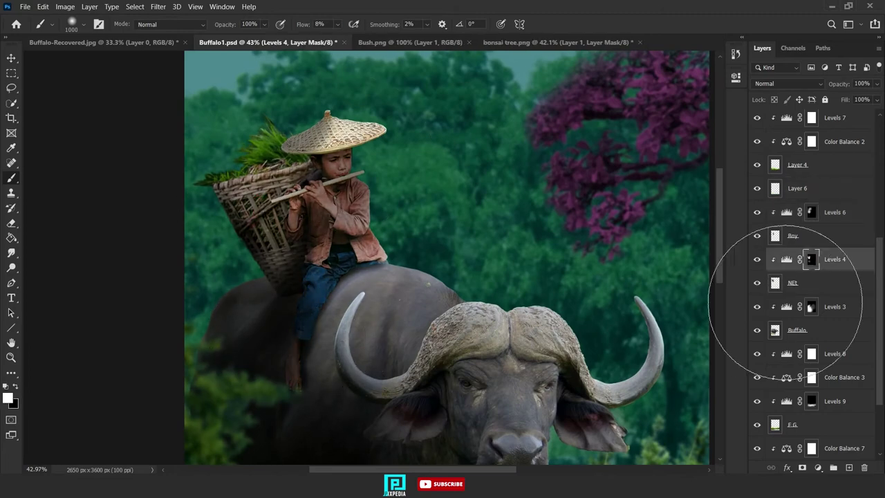
scroll(801, 304, "up", 2)
left_click(796, 259)
left_click(801, 165)
mouse_move(344, 194)
left_mouse_down()
mouse_move(327, 168)
mouse_move(293, 228)
left_mouse_up()
mouse_move(416, 353)
left_mouse_down()
mouse_move(428, 306)
mouse_move(453, 390)
left_mouse_up()
- Paint white on the Levels 3 mask to darken the buffalo's back, flank and underside
left_click(810, 401)
scroll(443, 383, "down", 3)
left_click_drag(318, 304, 333, 215)
scroll(337, 374, "down", 7)
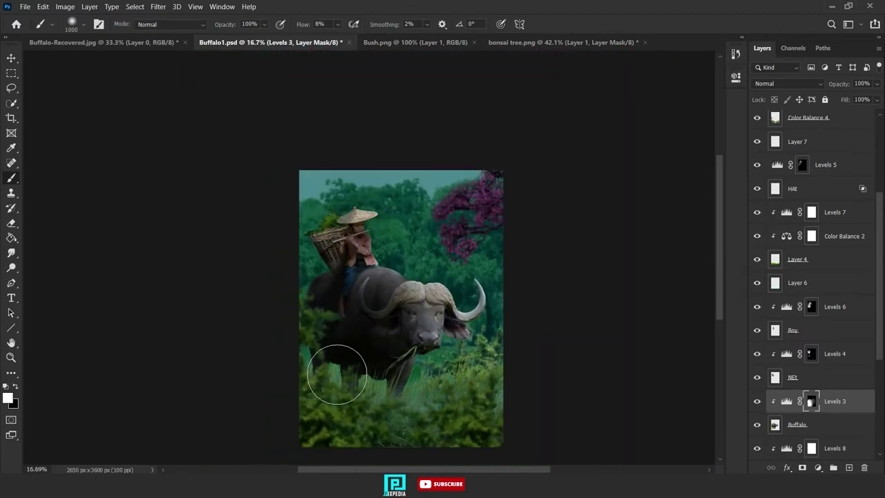
left_click_drag(360, 332, 354, 357)
- Refine the boy's face, hand and jacket shading on the Levels 6 mask, alternating black and white with a size 100 brush at 4% flow
left_click(811, 307)
scroll(356, 257, "up", 10)
key("[")
scroll(356, 249, "up", 16)
key("[")
key("[")
key("[")
key("[")
key("[")
key("[")
key("[")
key("[")
key("[")
key("[")
key("[")
key("[")
mouse_move(446, 175)
left_mouse_down()
mouse_move(409, 197)
mouse_move(403, 184)
mouse_move(361, 221)
left_mouse_up()
left_click(407, 200)
key("x")
mouse_move(293, 196)
left_mouse_down()
mouse_move(381, 316)
mouse_move(408, 260)
mouse_move(307, 199)
mouse_move(321, 99)
left_mouse_up()
key("x")
left_click_drag(398, 277, 407, 348)
scroll(254, 304, "down", 6)
scroll(317, 262, "up", 2)
scroll(270, 332, "left", 2)
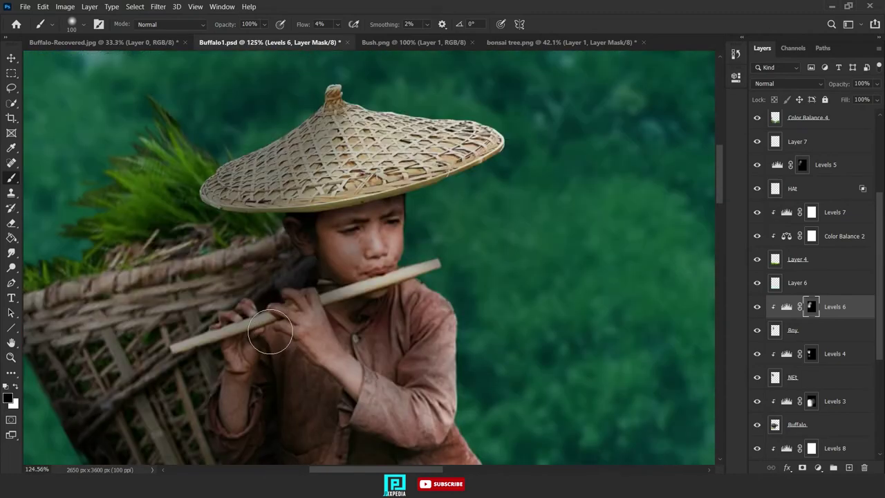
scroll(270, 331, "down", 12)
- Scale the hat and its Levels 5 adjustment to about 98% and reposition them on the boy's head
left_click(823, 188)
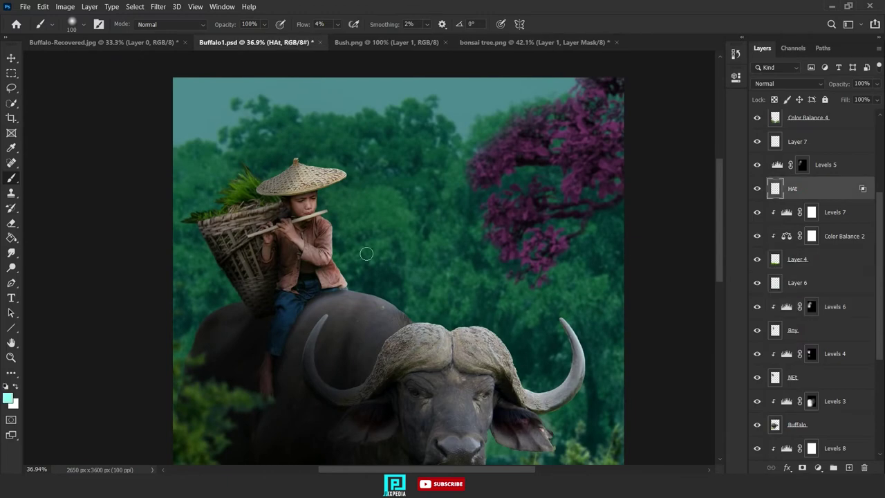
scroll(365, 253, "up", 3)
left_click(826, 165, "ctrl")
key("v")
scroll(308, 276, "up", 3)
right_click(305, 284)
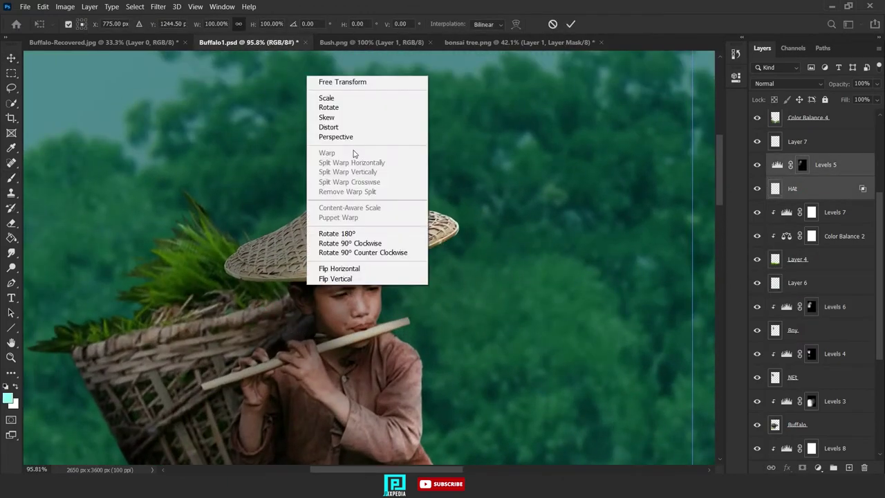
left_click(356, 324)
scroll(356, 324, "down", 3)
left_click_drag(168, 140, 172, 145)
left_click_drag(392, 239, 387, 231)
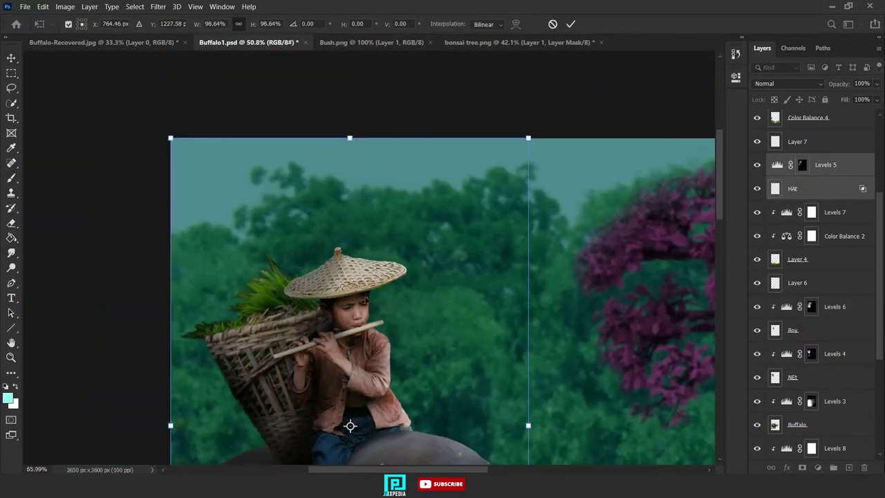
scroll(387, 231, "up", 3)
left_click_drag(426, 335, 426, 394)
left_click_drag(655, 113, 650, 121)
left_click_drag(487, 279, 495, 282)
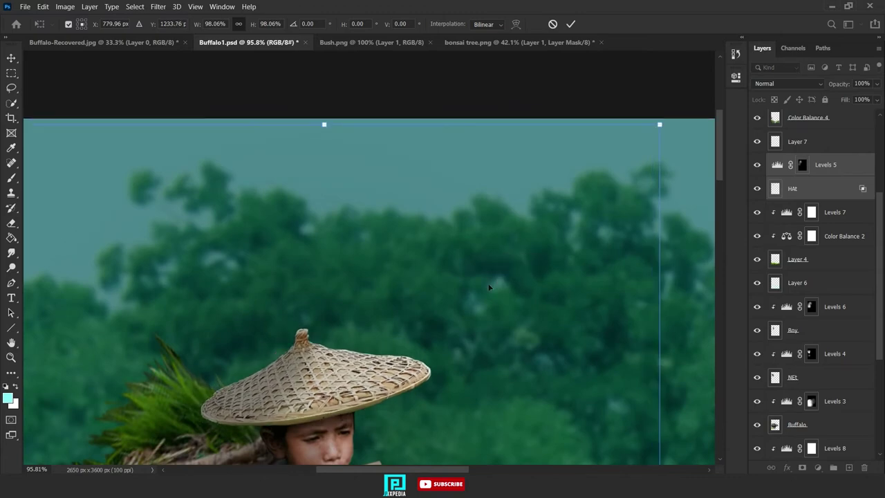
key("Return")
left_click_drag(342, 453, 357, 381)
key("ctrl+t")
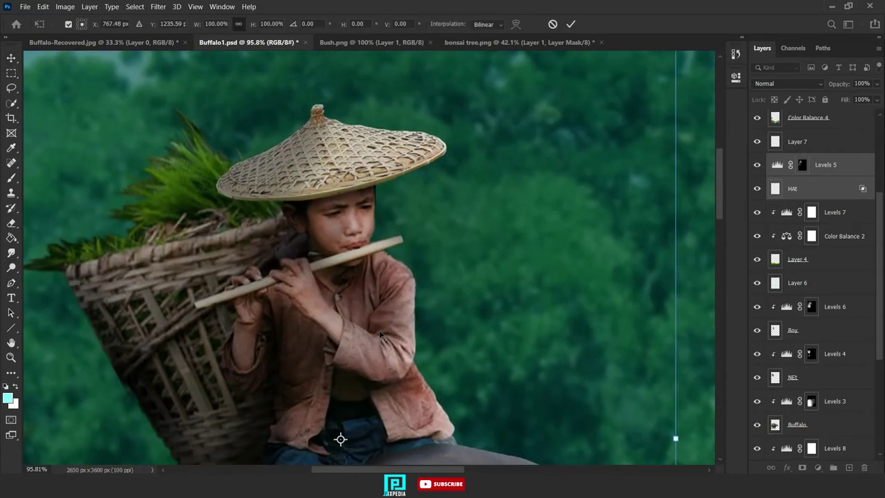
key("Escape")
- Accept the hat's transform and add a new empty layer directly above the boy's Levels 6 adjustment
scroll(380, 334, "down", 5)
scroll(366, 345, "up", 3)
left_click(823, 185)
left_click(829, 307)
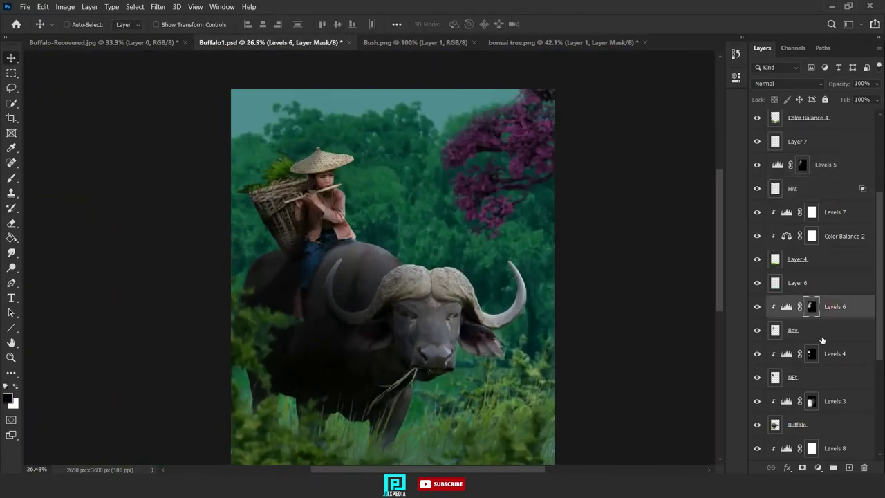
left_click(849, 468)
- Paint a curved grey-brown strap from the boy's hands down around the basket's lower part, using a size 20 brush at 100% flow
key("b")
scroll(291, 237, "up", 5)
right_click(323, 183)
key("Escape")
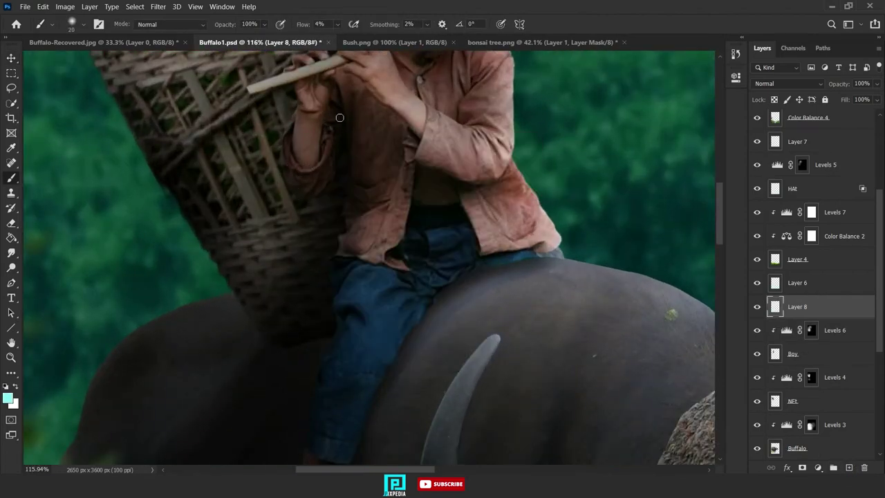
scroll(340, 221, "up", 4)
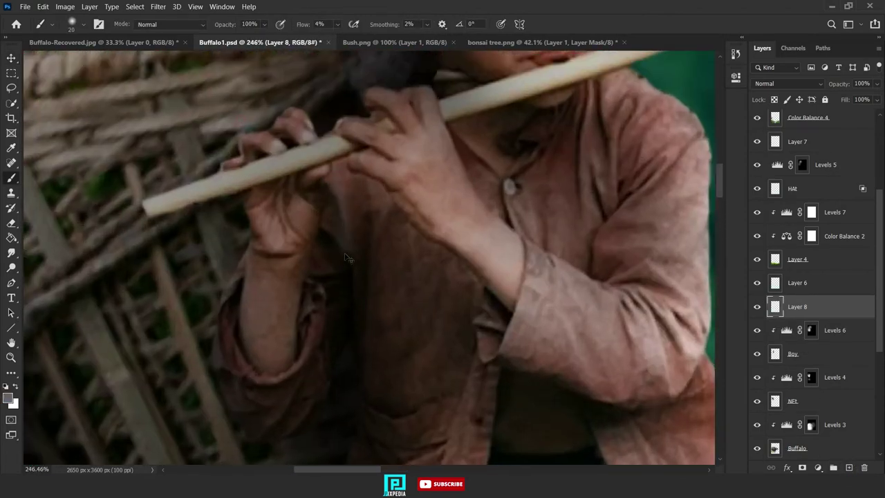
right_click(348, 258)
key("Escape")
scroll(342, 181, "down", 2)
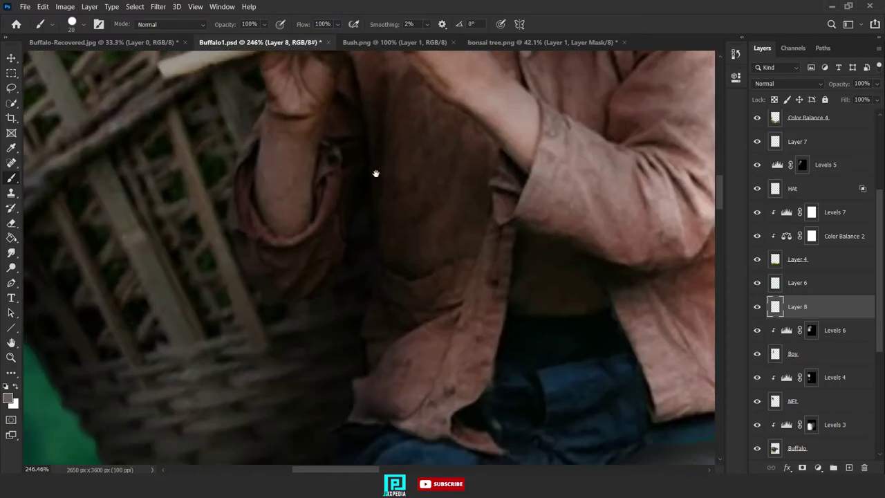
left_click_drag(401, 298, 378, 436)
left_click_drag(382, 425, 440, 185)
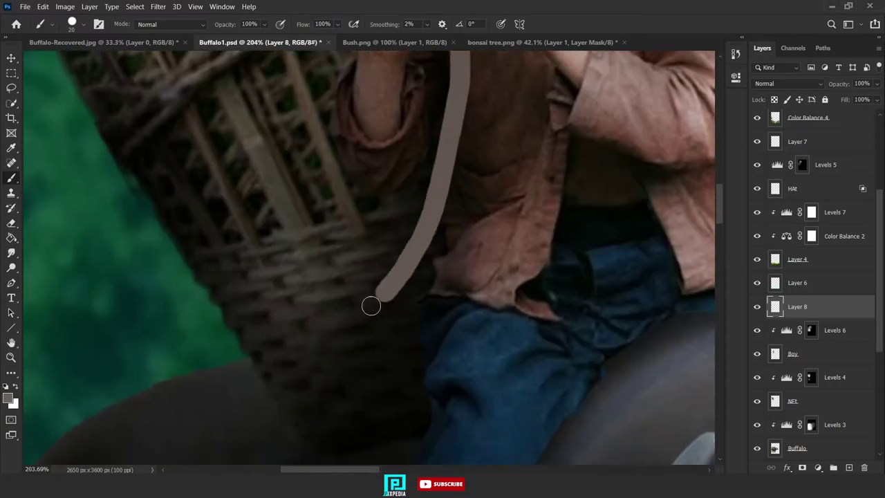
left_click_drag(371, 306, 249, 354)
mouse_move(550, 87)
left_mouse_down()
mouse_move(391, 298)
mouse_move(326, 416)
left_mouse_up()
left_click_drag(297, 297, 387, 112)
scroll(350, 223, "down", 6)
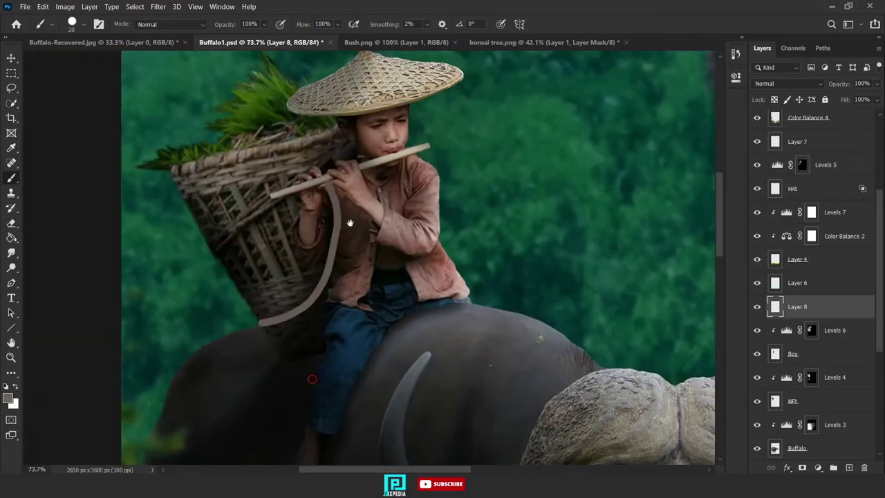
- Add a mask to the strap layer and trim the strap's ends at the flute, fingers and basket edge with a small brush
scroll(349, 222, "up", 10)
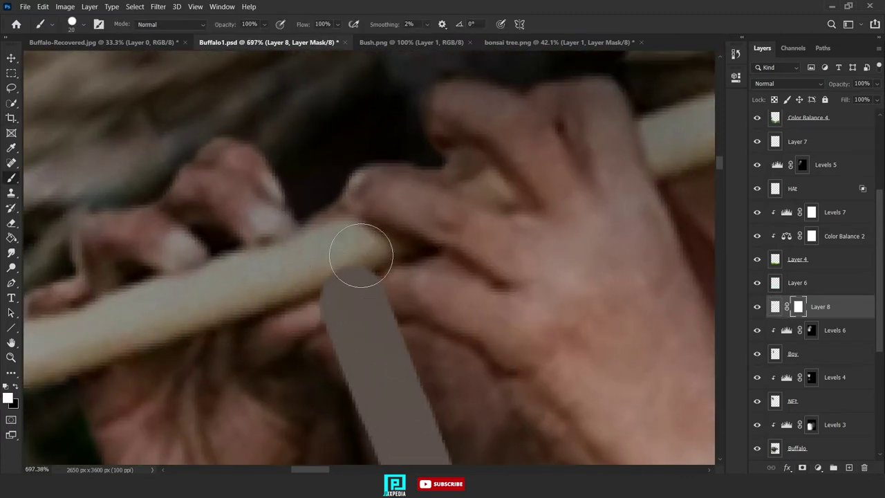
left_click_drag(420, 323, 453, 206)
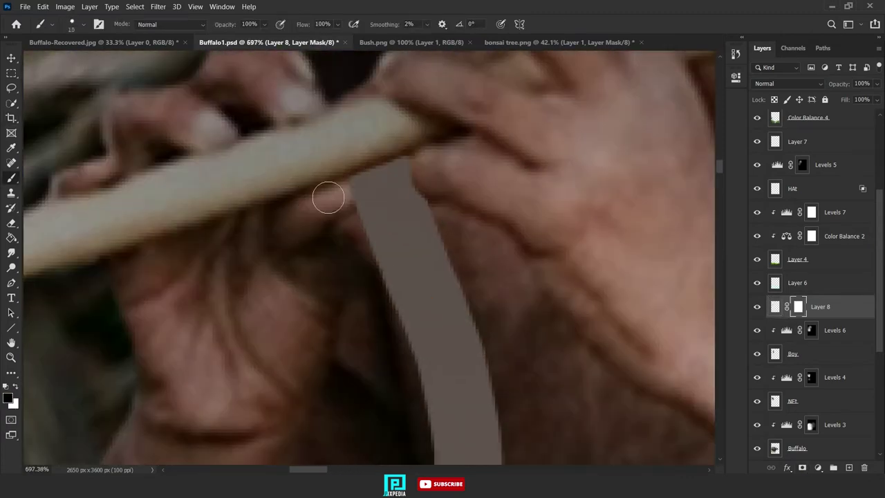
scroll(376, 187, "down", 5)
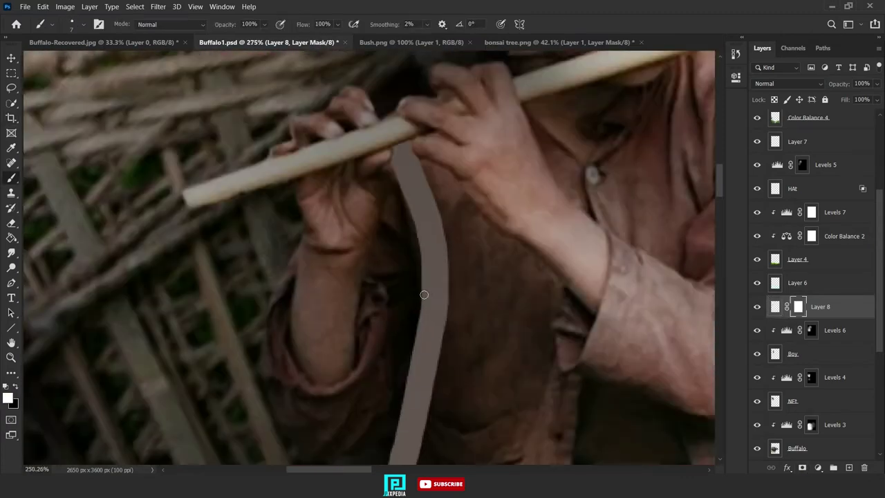
left_click_drag(424, 294, 484, 90)
scroll(298, 387, "up", 6)
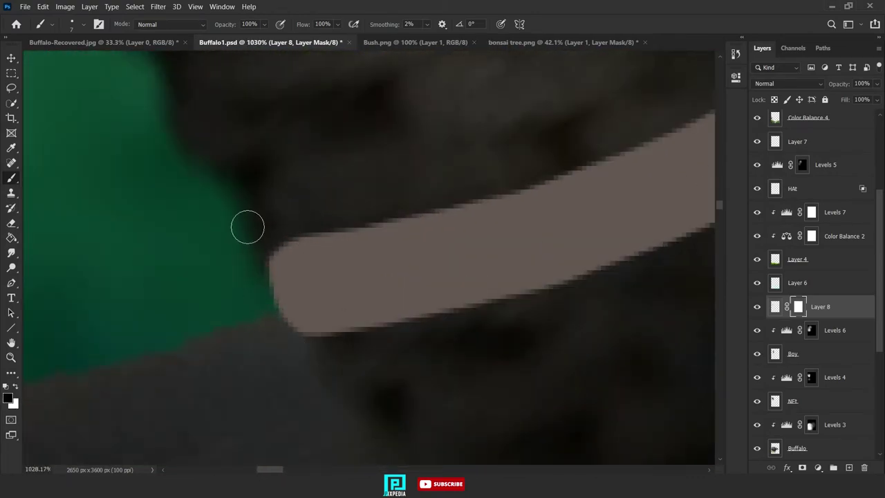
left_click(294, 239)
key("x")
scroll(336, 316, "down", 10)
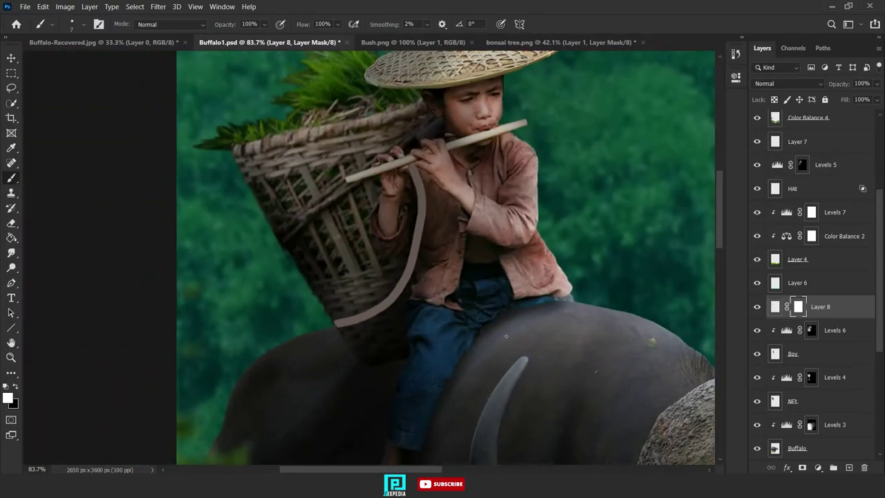
- Select the strap's outline and shade its inner edge in black with a soft size 20 brush at 8% flow
left_click(775, 305, "ctrl")
scroll(470, 272, "up", 2)
left_click(774, 306)
scroll(360, 207, "up", 6)
scroll(360, 207, "up", 3)
mouse_move(331, 83)
left_mouse_down()
mouse_move(378, 291)
mouse_move(377, 282)
left_mouse_up()
key("bracketright")
key("bracketright")
key("bracketright")
key("bracketright")
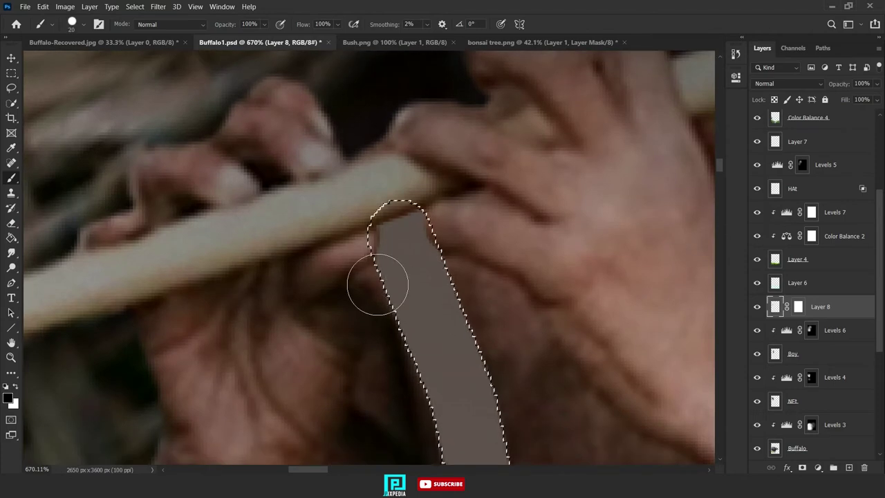
right_click(361, 283)
left_click_drag(511, 341, 419, 341)
mouse_move(376, 261)
left_mouse_down()
mouse_move(430, 391)
mouse_move(412, 204)
left_mouse_up()
scroll(403, 368, "down", 3)
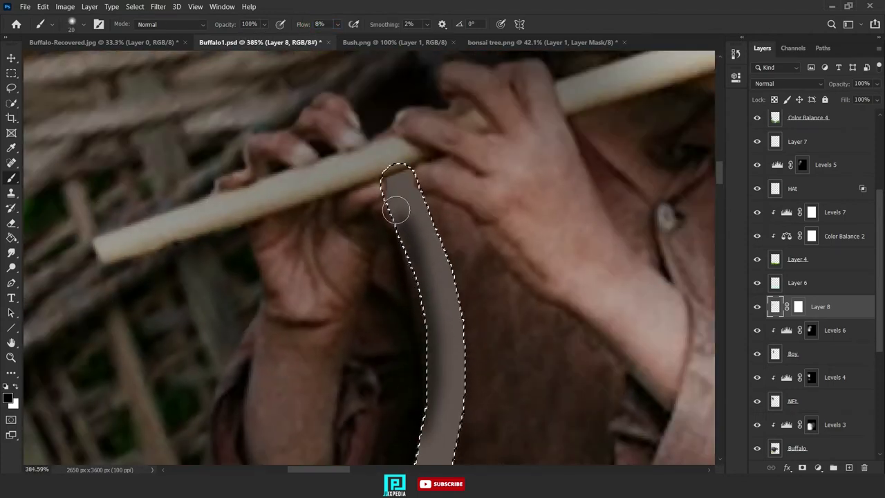
scroll(347, 456, "down", 5)
scroll(114, 445, "down", 5)
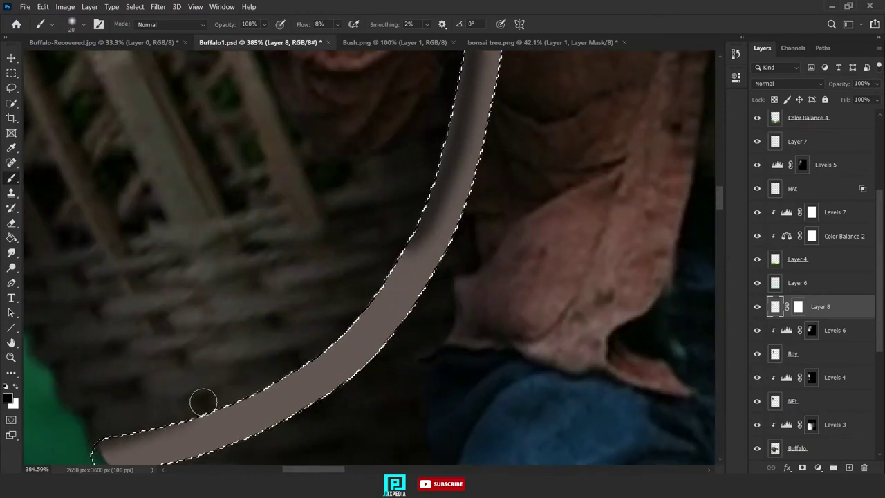
- Deepen the black shading along the whole selected strap with a size 45 brush at 8% flow
scroll(434, 409, "up", 5)
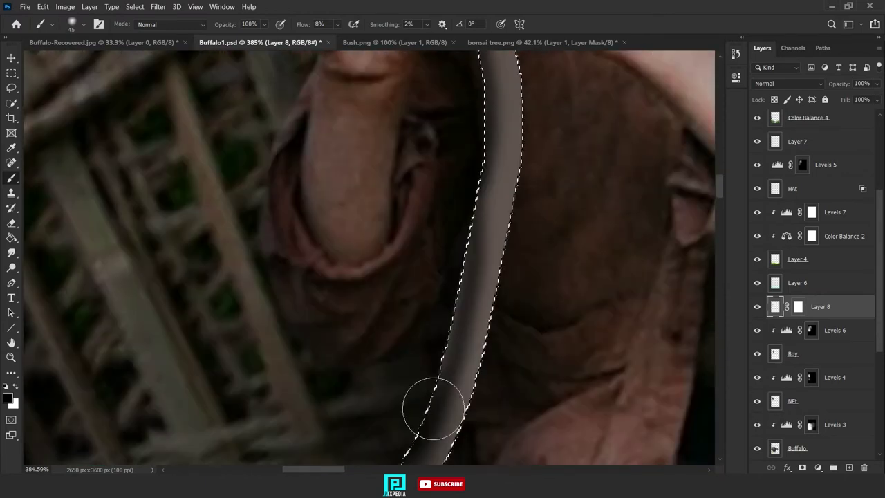
scroll(419, 315, "up", 4)
scroll(487, 207, "down", 8)
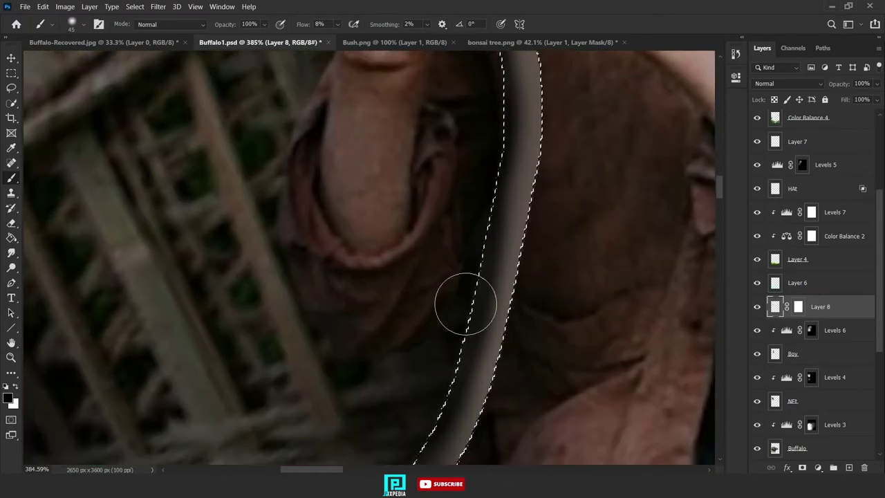
scroll(142, 365, "down", 5)
scroll(142, 365, "left", 1)
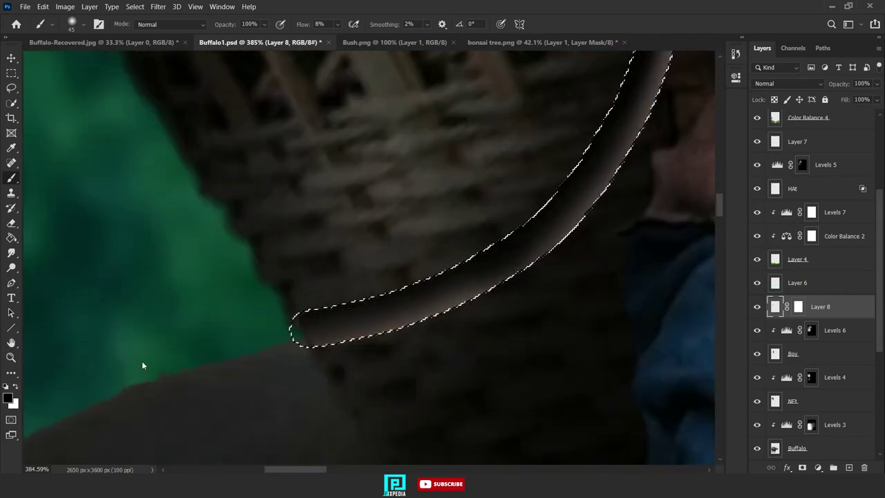
left_click_drag(473, 303, 387, 328)
left_click_drag(611, 241, 465, 345)
scroll(573, 148, "up", 10)
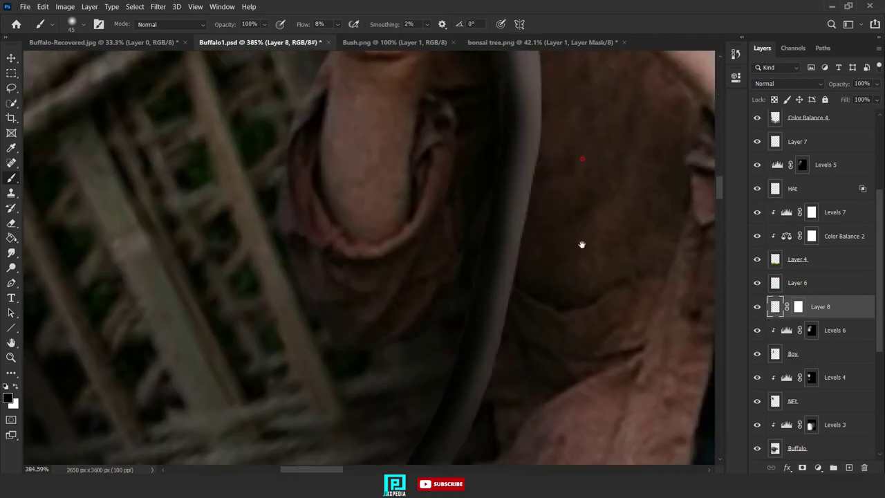
scroll(513, 343, "down", 10)
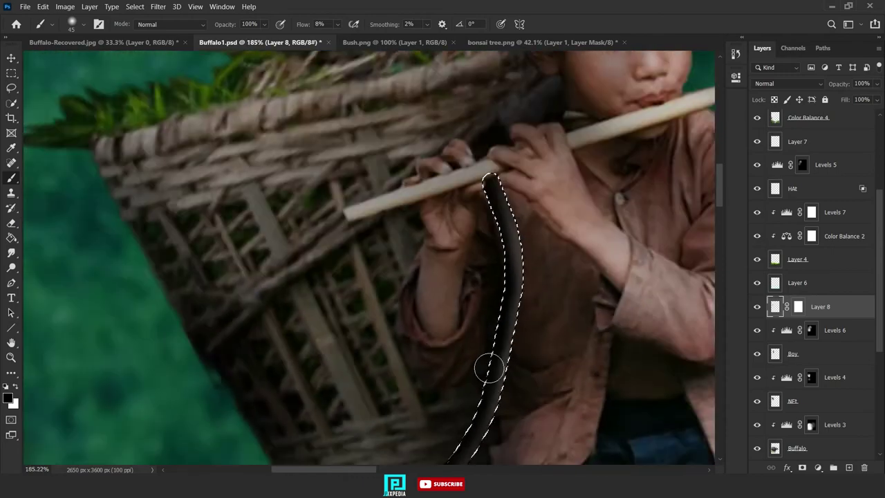
scroll(538, 317, "up", 10)
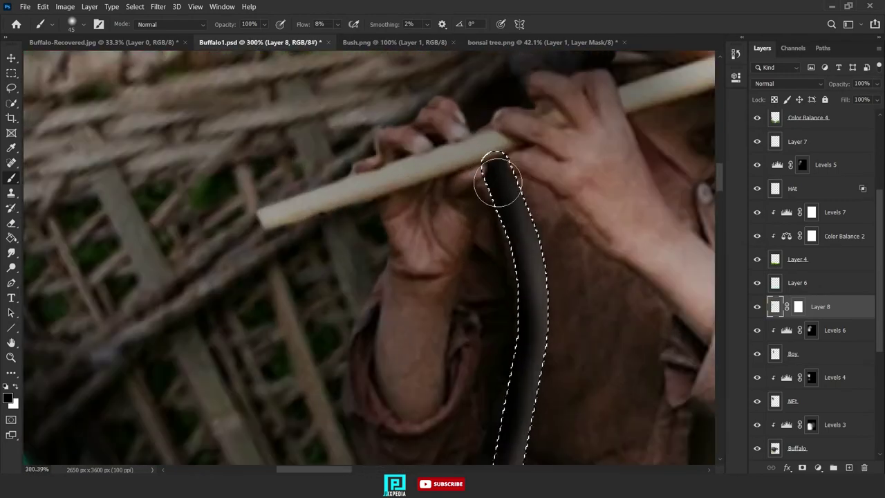
- Darken the strap further with the size 45 brush at 3% flow and clear the selection
scroll(506, 407, "down", 10)
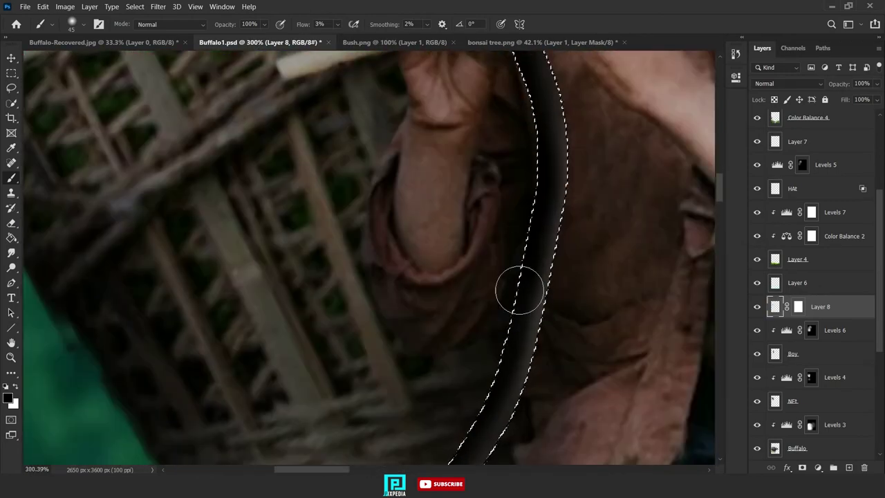
scroll(517, 286, "left", 3)
scroll(389, 411, "down", 10)
scroll(385, 370, "up", 8)
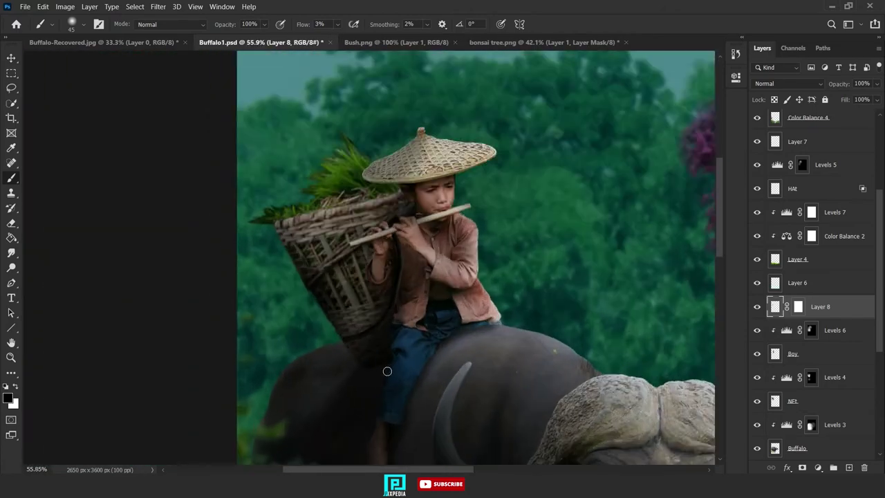
- Soften the strap's edges with the Blur tool at 50% strength
left_click(12, 258)
left_click(11, 253)
scroll(330, 259, "up", 3)
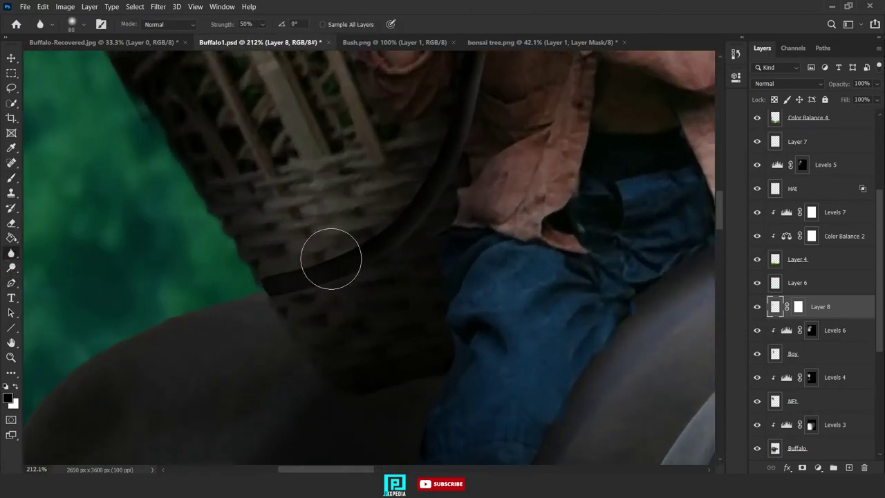
scroll(436, 199, "up", 5)
scroll(795, 299, "up", 3)
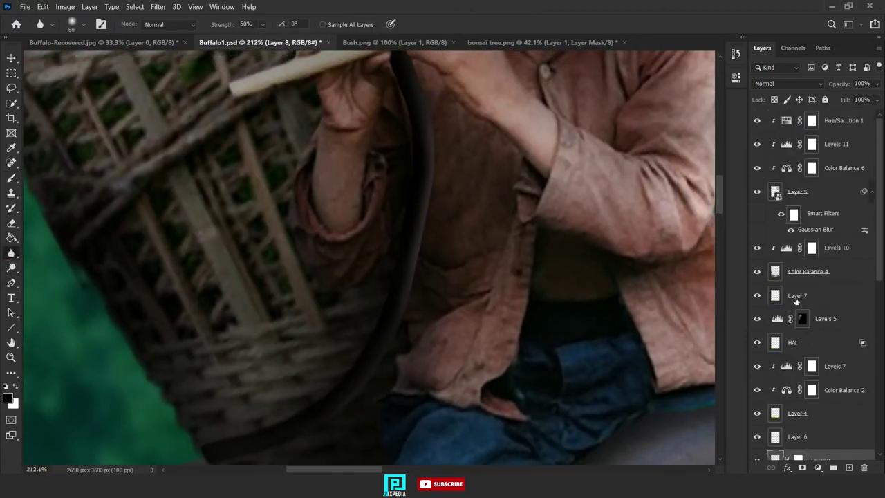
- Soften the basket's outer edges on the NEt layer with the Blur tool at size 80 and 50% strength
left_click(787, 298)
scroll(789, 304, "down", 3)
left_click(793, 345)
left_click_drag(228, 228, 471, 283)
scroll(277, 207, "down", 4)
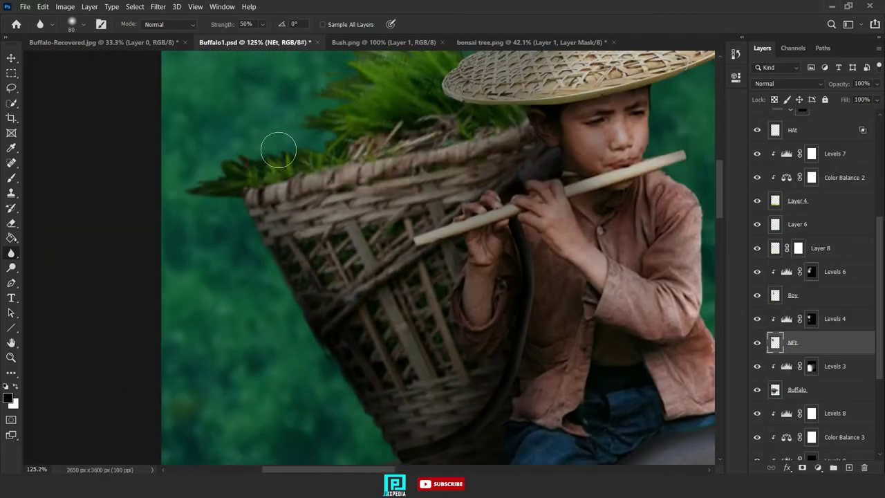
left_click_drag(313, 175, 309, 301)
left_click_drag(360, 425, 307, 214)
- Rename the strap layer, Layer 8, as Sg
left_click(798, 295)
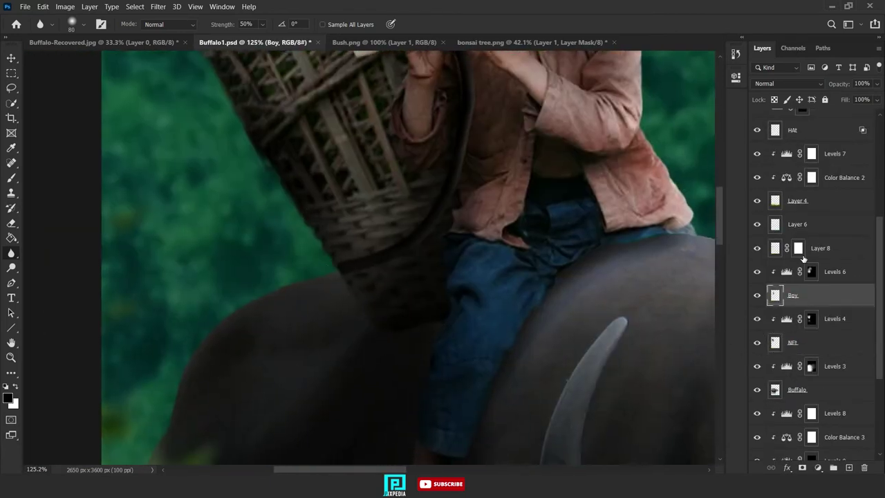
left_click(804, 226)
scroll(804, 279, "up", 3)
scroll(806, 284, "down", 5)
left_click(833, 271)
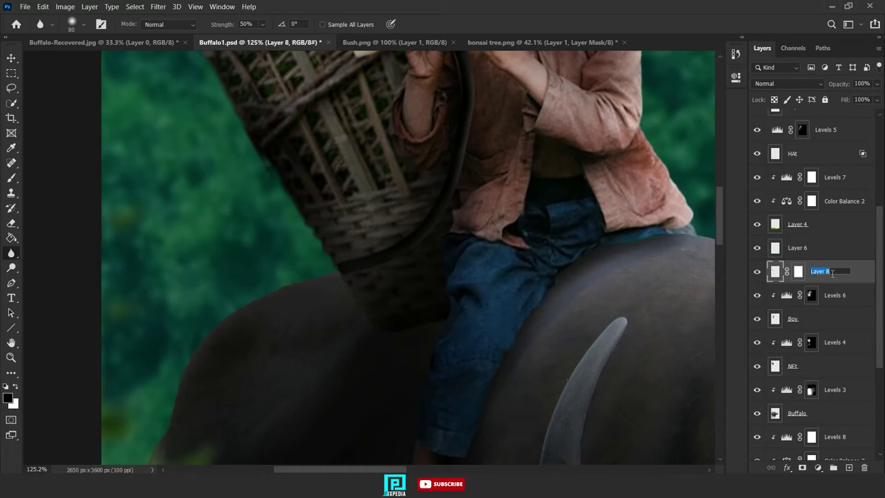
scroll(397, 442, "down", 6)
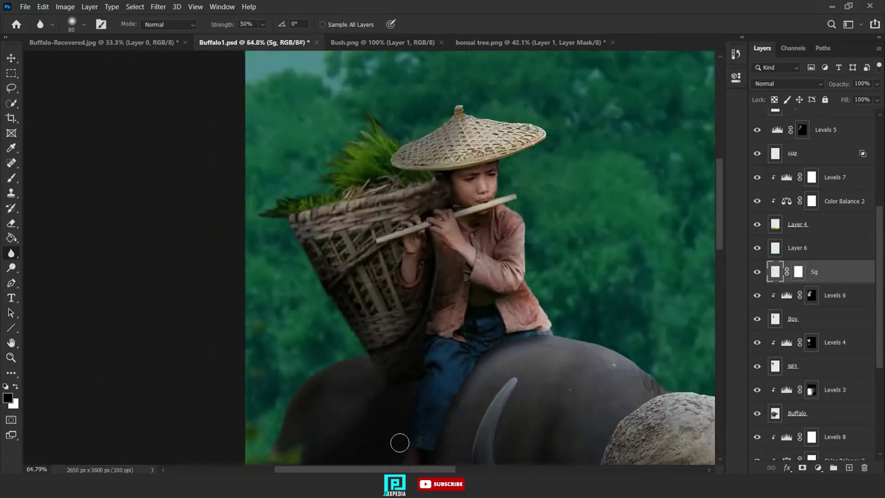
- Select the Buffalo layer and convert it to a smart object
key("v")
left_click_drag(512, 423, 401, 415)
scroll(441, 357, "up", 2)
left_click(401, 415, "ctrl")
scroll(401, 414, "down", 1)
right_click(826, 413)
left_click(726, 155)
- Apply a 15 px Field Blur to the Buffalo smart object and turn its filter mask black
left_click(157, 6)
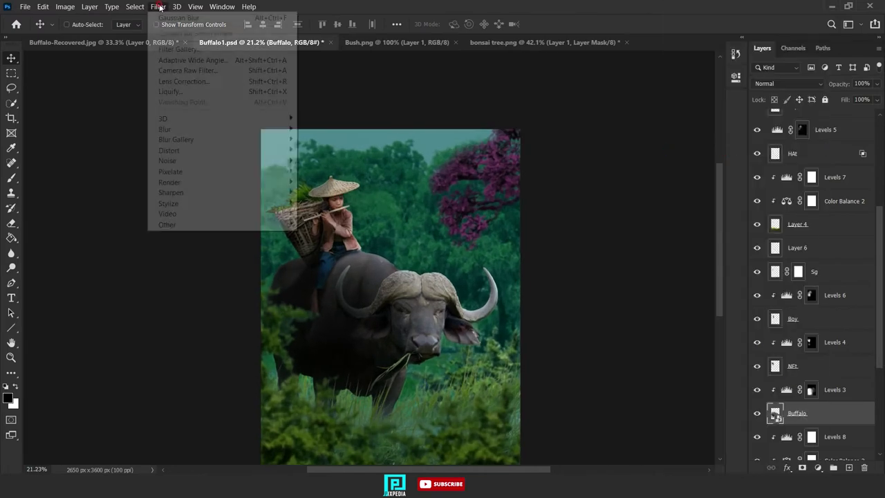
mouse_move(228, 139)
left_click(329, 149)
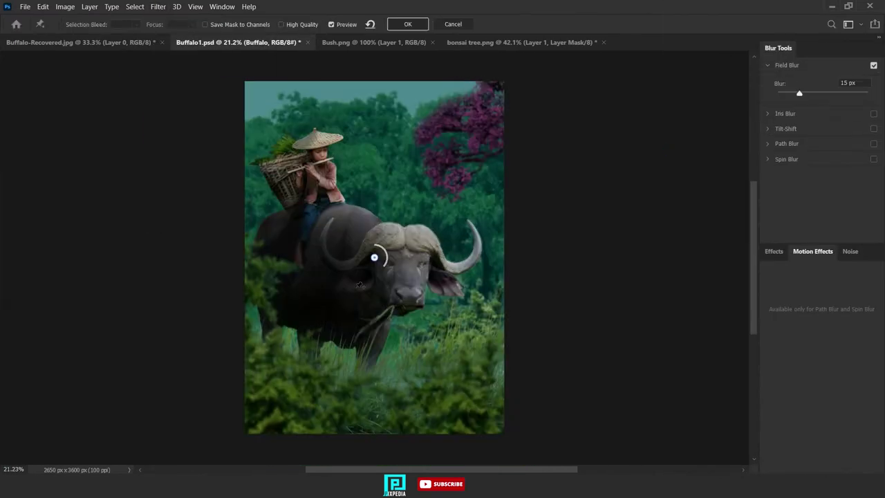
key("Return")
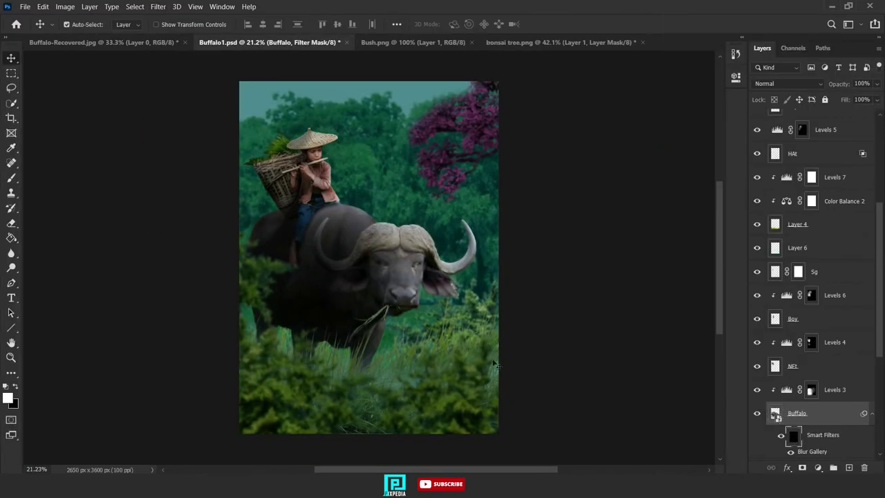
- Paint white on the Buffalo filter mask over the rump and hind legs to reveal the blur, using 17% flow
key("b")
scroll(249, 238, "up", 5)
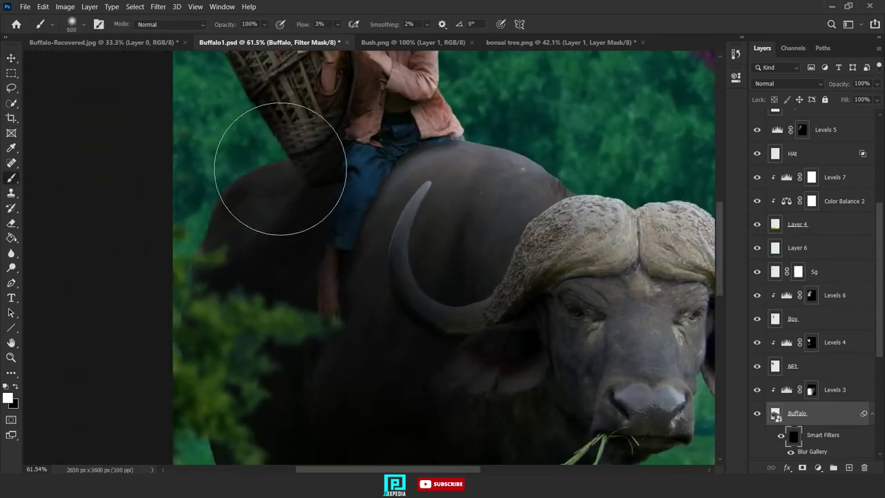
key("x")
key("x")
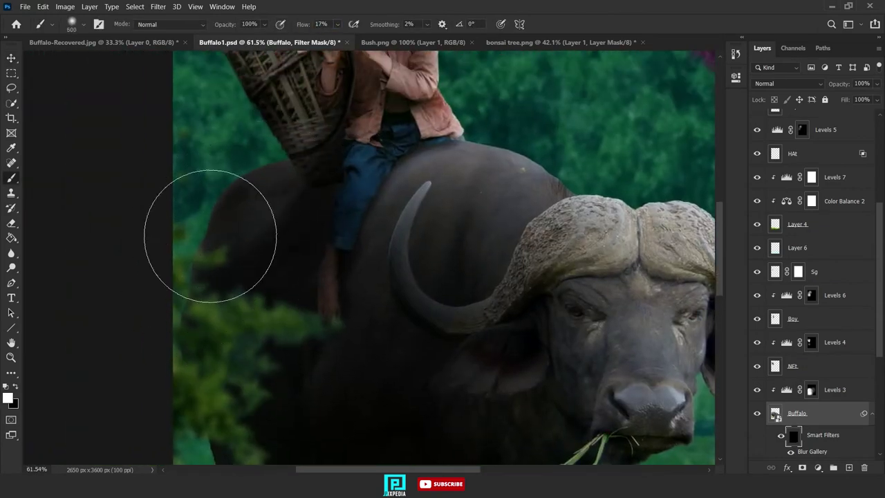
scroll(306, 237, "left", 3)
scroll(310, 258, "down", 5)
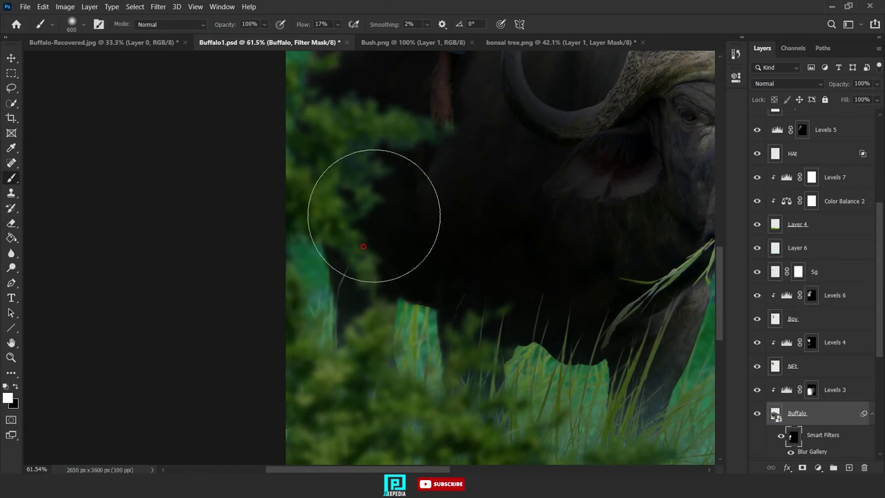
left_click_drag(405, 249, 403, 374)
- Select the NEt layer and soften the edges of the basket and its leaves with the Blur tool at 50% strength
scroll(819, 256, "up", 2)
left_click(812, 302)
scroll(817, 398, "down", 1)
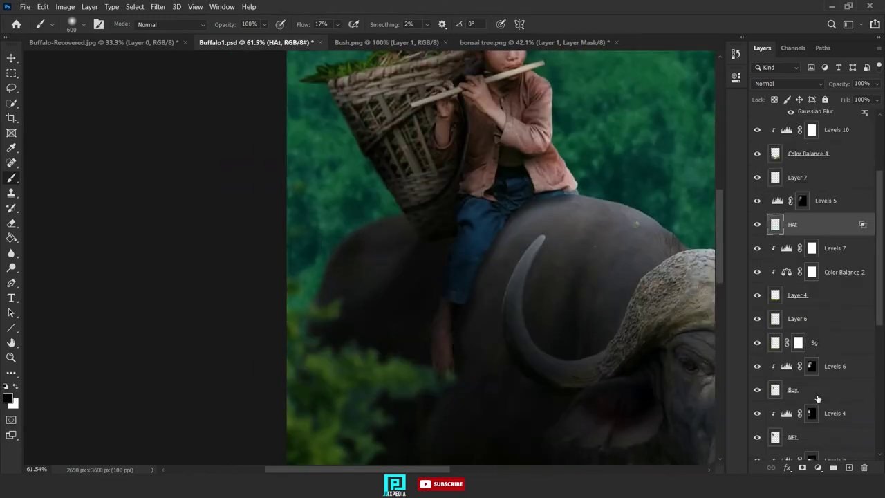
left_click(807, 437)
scroll(416, 241, "up", 2)
left_click_drag(415, 241, 464, 359)
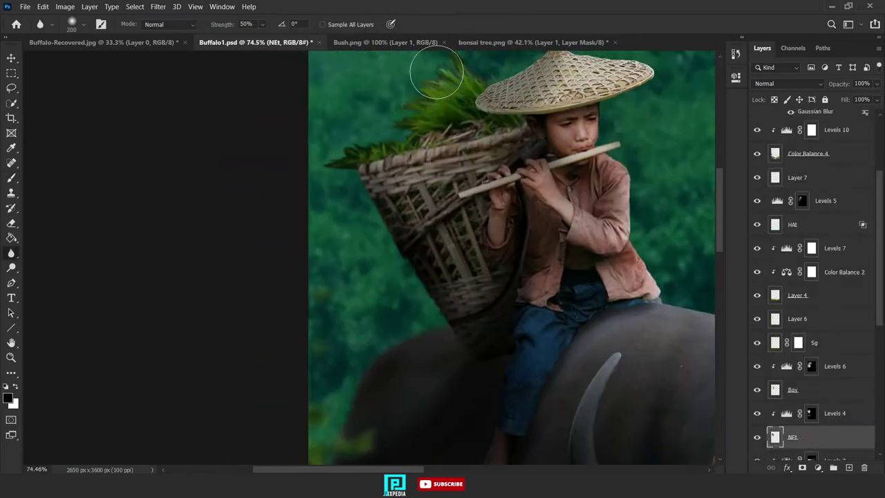
scroll(459, 354, "down", 5)
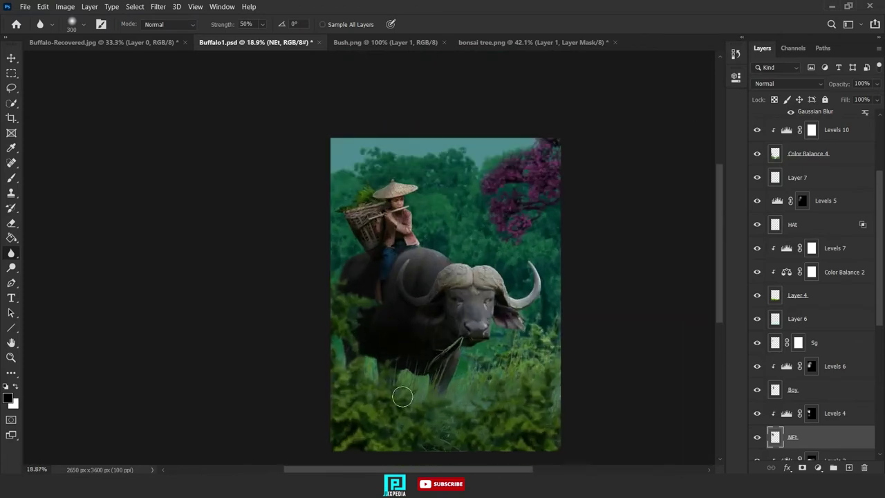
- Create a layer directly below Buffalo and paint soft #9dfffc haze behind the buffalo's rump, using 17% flow
scroll(402, 396, "up", 1)
scroll(827, 412, "down", 4)
left_click(807, 204)
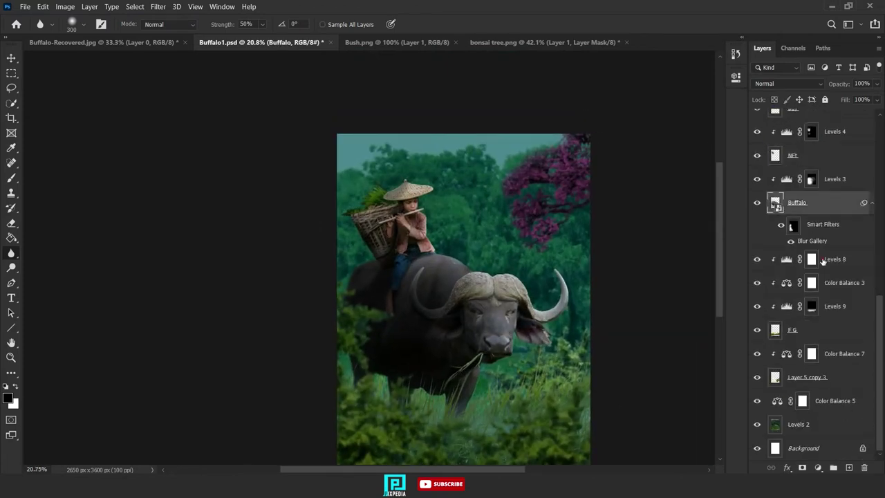
left_click(825, 261)
left_click(849, 468)
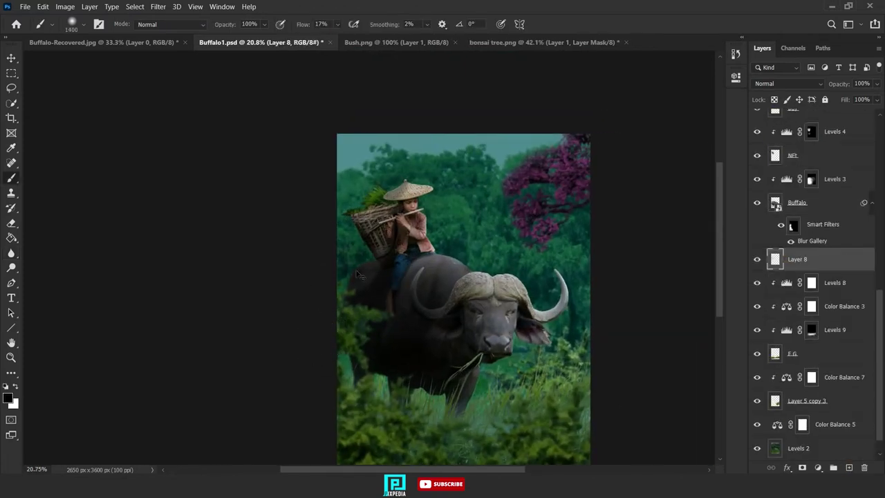
left_click(8, 398)
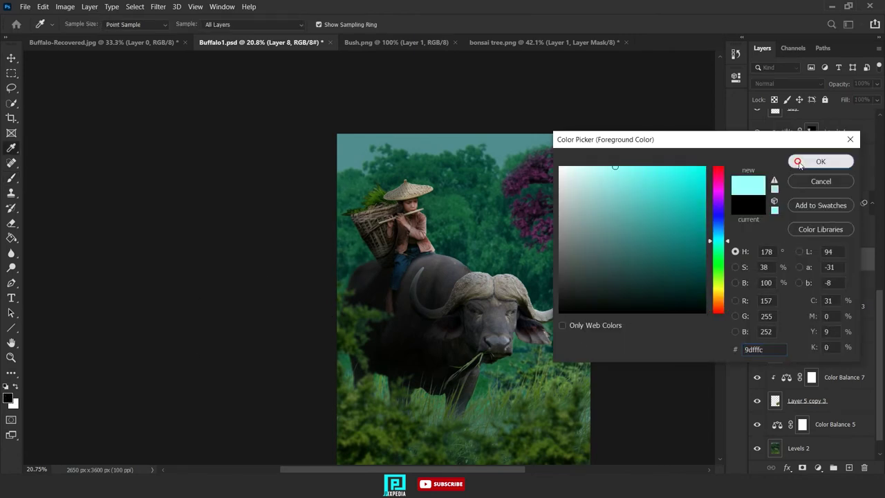
left_click(799, 162)
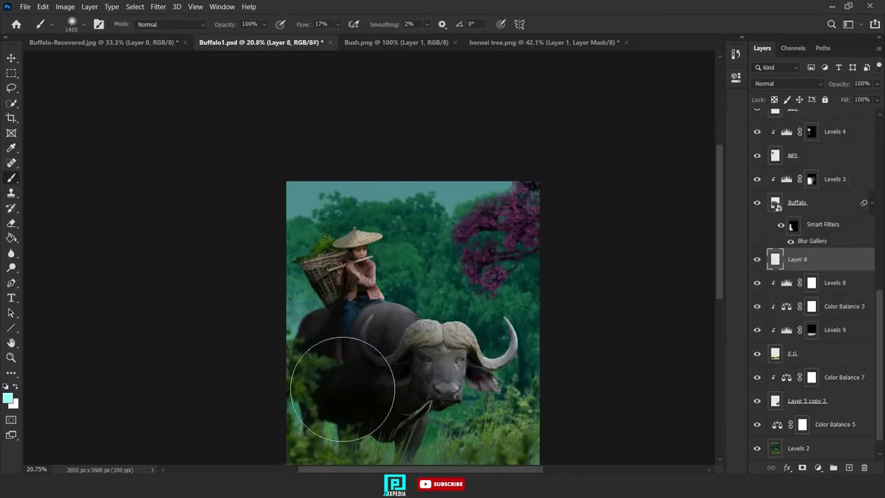
scroll(355, 344, "down", 1)
scroll(444, 306, "up", 2)
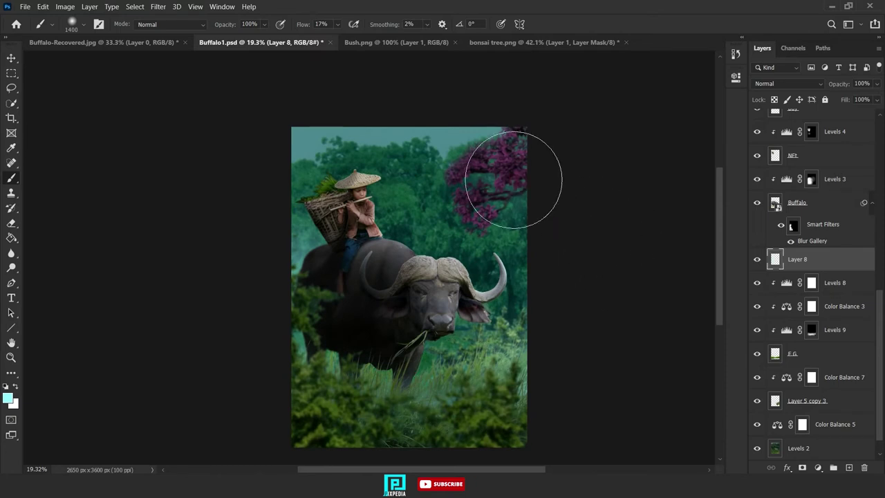
- Create a layer above all others, paint faint cyan haze over the scene with a 2600 px brush at 1% flow, and save the document
left_click_drag(881, 289, 881, 119)
left_click(845, 121)
left_click(848, 467)
scroll(447, 304, "down", 2)
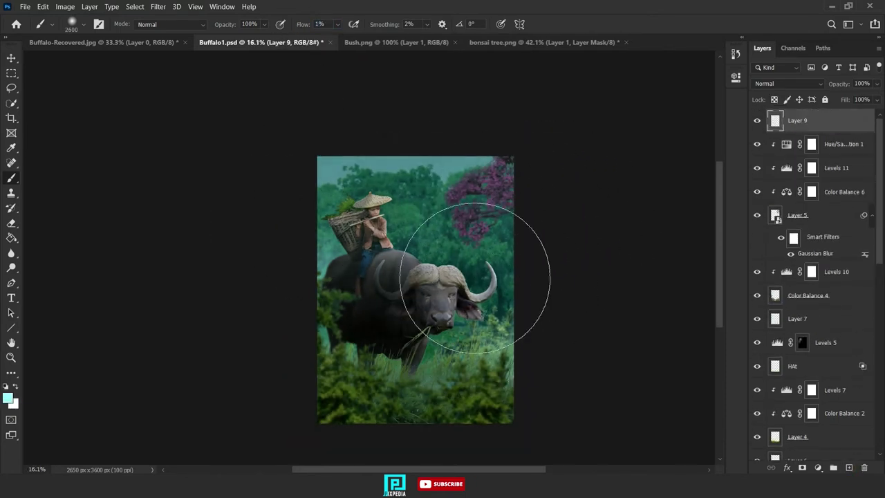
scroll(474, 277, "down", 2)
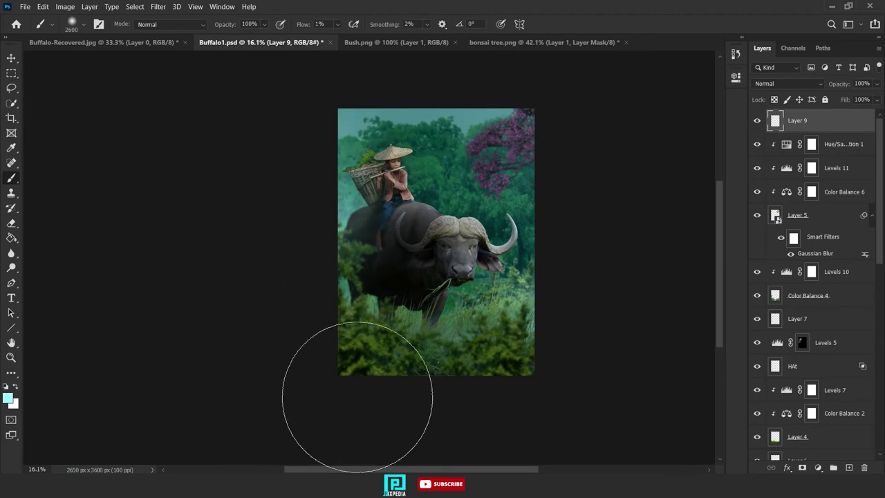
left_click_drag(494, 304, 377, 327)
scroll(377, 327, "up", 2)
key("ctrl+s")
scroll(387, 329, "down", 1)
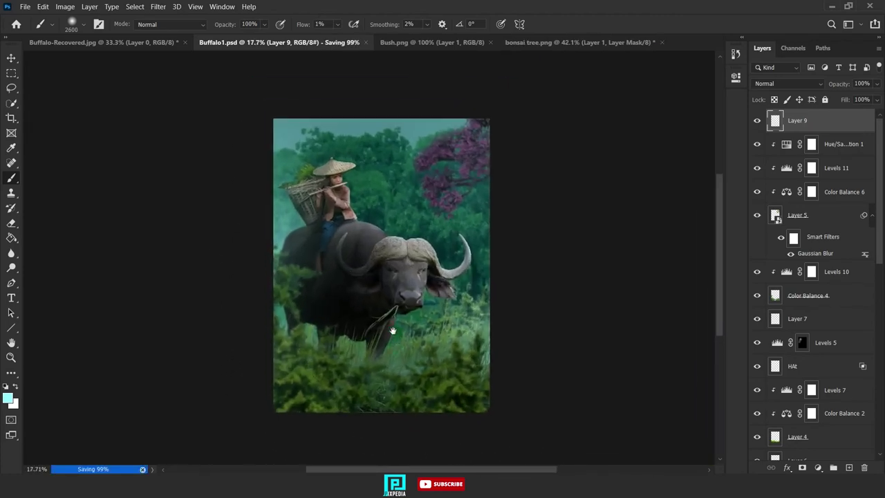
- Erase the top haze layer lightly over the boy and hat, using a 187 px soft eraser at 8% flow
key("e")
scroll(361, 188, "up", 5)
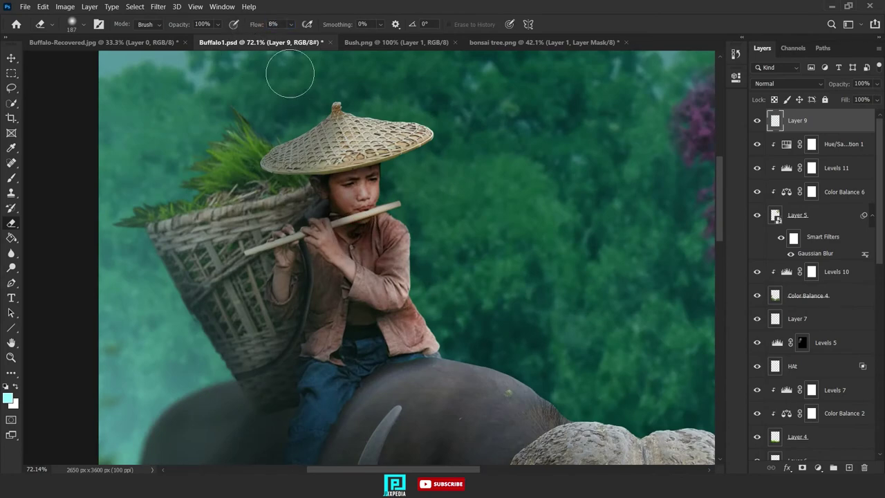
scroll(383, 343, "down", 5)
key("b")
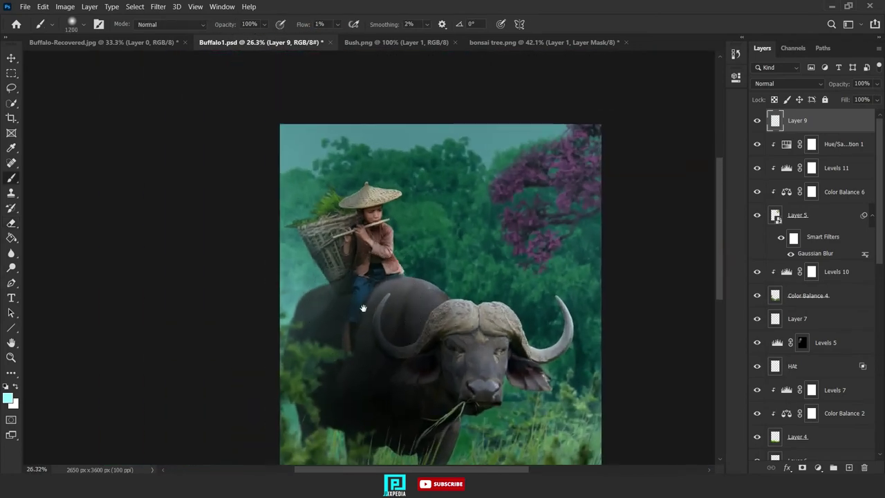
- Add a darkening Levels adjustment clipped to the Buffalo layer and invert its mask to black
scroll(802, 311, "down", 4)
left_click(793, 413)
scroll(792, 414, "down", 6)
left_click(797, 390)
left_click(818, 468)
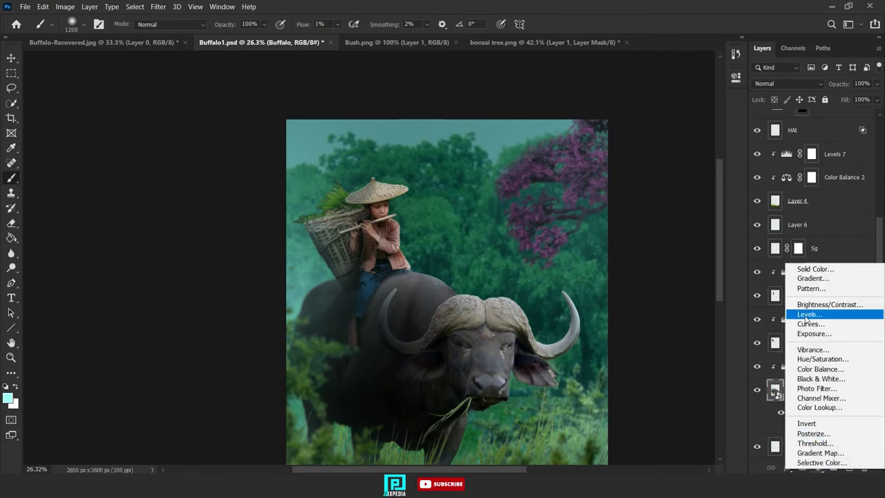
left_click(807, 316)
left_click_drag(710, 227, 584, 228)
left_click(706, 72)
key("ctrl+i")
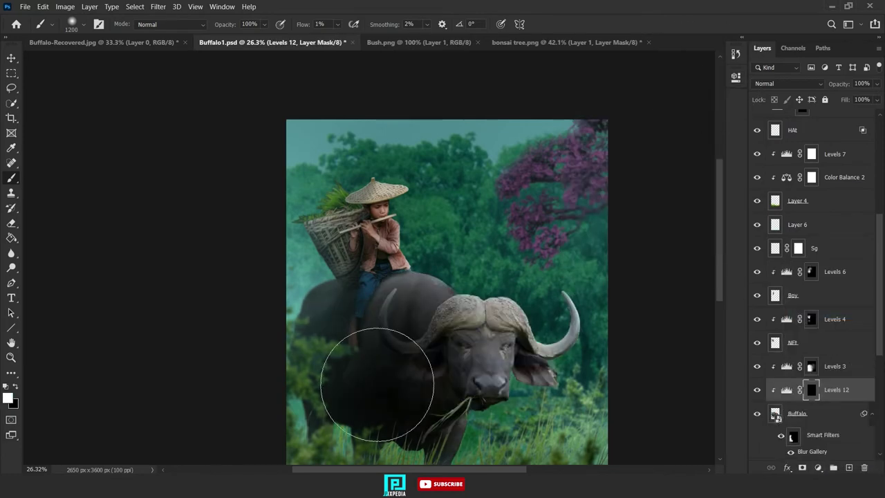
- Paint a shadow under the basket on the new Levels mask in white, using a flattened soft brush angled -142° at 22% flow
scroll(387, 346, "up", 10)
scroll(418, 330, "down", 3)
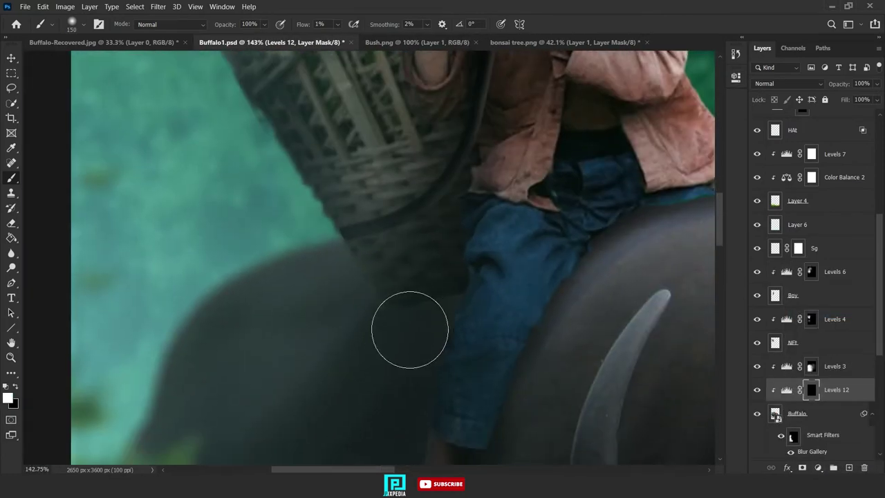
scroll(370, 363, "down", 2)
right_click(397, 316)
left_click(426, 326)
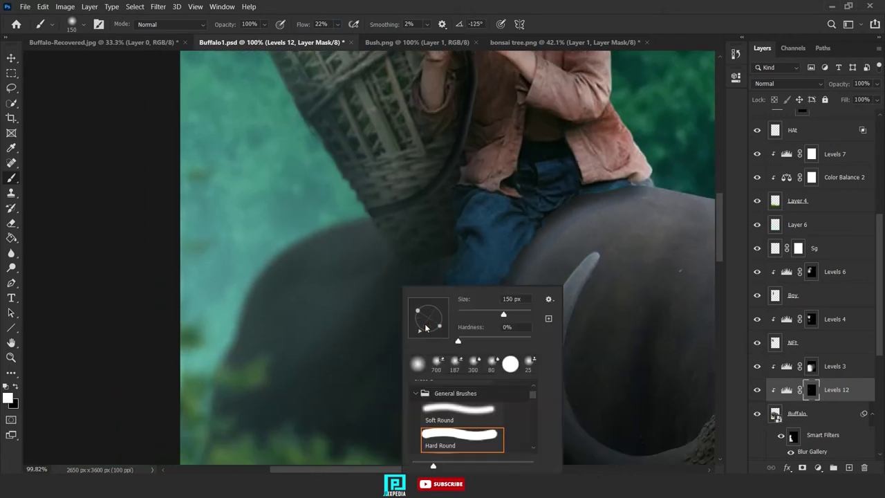
left_click_drag(396, 273, 448, 274)
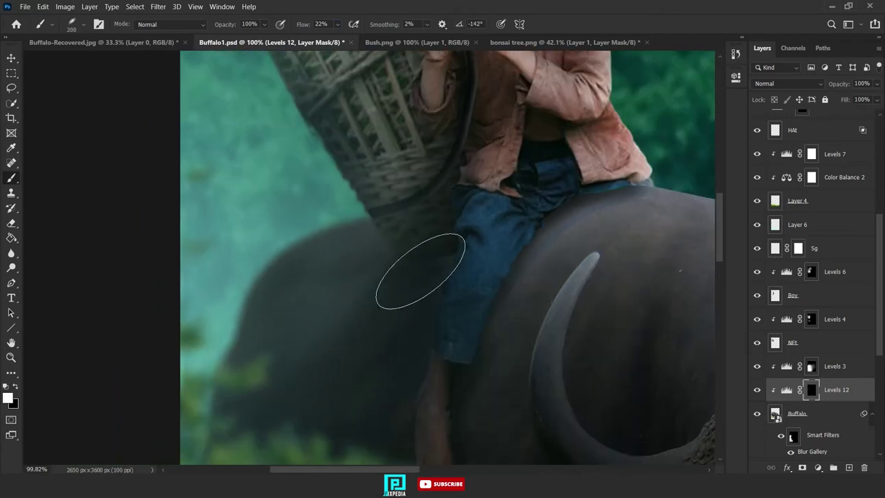
scroll(408, 271, "down", 2)
scroll(435, 256, "left", 2)
- Extend the painted shadow beside the boy's leg and foot with a 300 px brush angled -137°
right_click(492, 273)
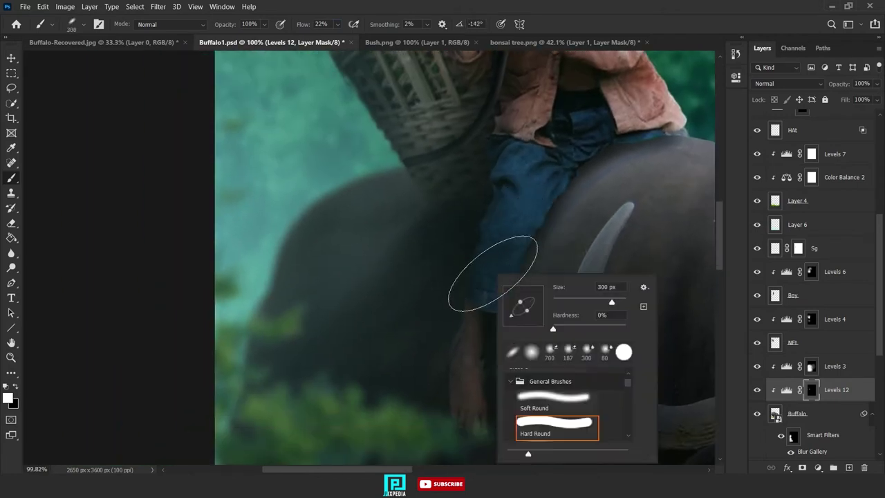
left_click_drag(512, 326, 508, 322)
left_click_drag(516, 213, 553, 173)
scroll(477, 287, "down", 3)
scroll(467, 294, "left", 2)
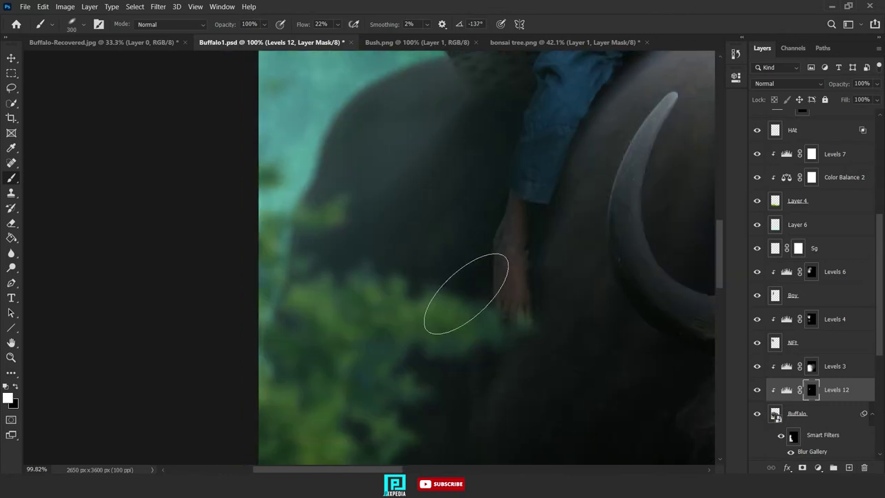
left_click_drag(438, 174, 493, 155)
scroll(414, 310, "down", 6)
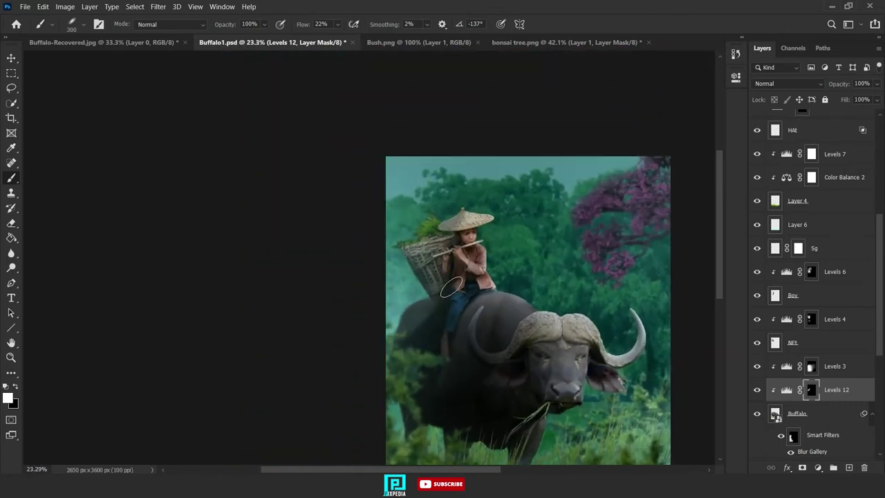
scroll(831, 256, "up", 5)
scroll(810, 317, "down", 7)
- Add a Brightness/Contrast adjustment clipped to the Buffalo layer and raise its brightness
left_click(824, 320)
left_click(818, 468)
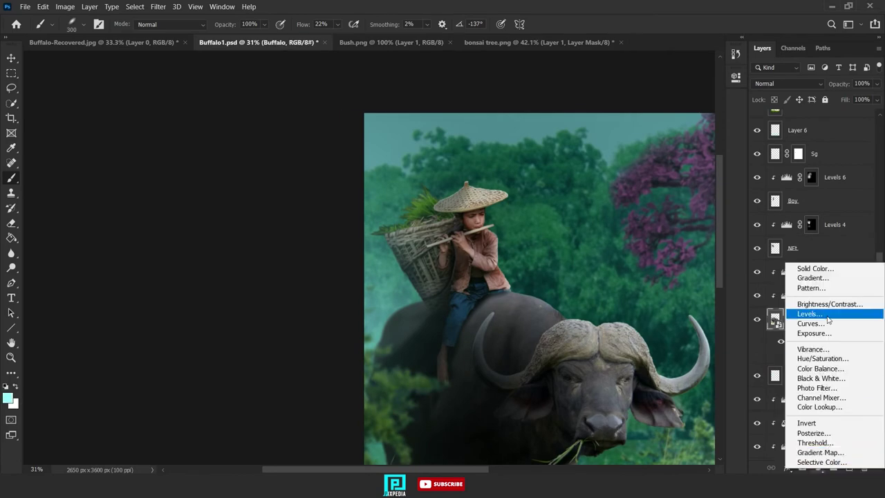
left_click(829, 305)
left_click_drag(637, 167, 716, 167)
left_click(736, 77)
left_click_drag(579, 399, 462, 309)
scroll(461, 309, "down", 3)
left_click_drag(448, 368, 463, 336)
- Rasterize the Buffalo smart object and soften the front leg's edge with the 175 px Blur tool at 50% strength
left_click(819, 343)
key("r")
scroll(477, 305, "up", 8)
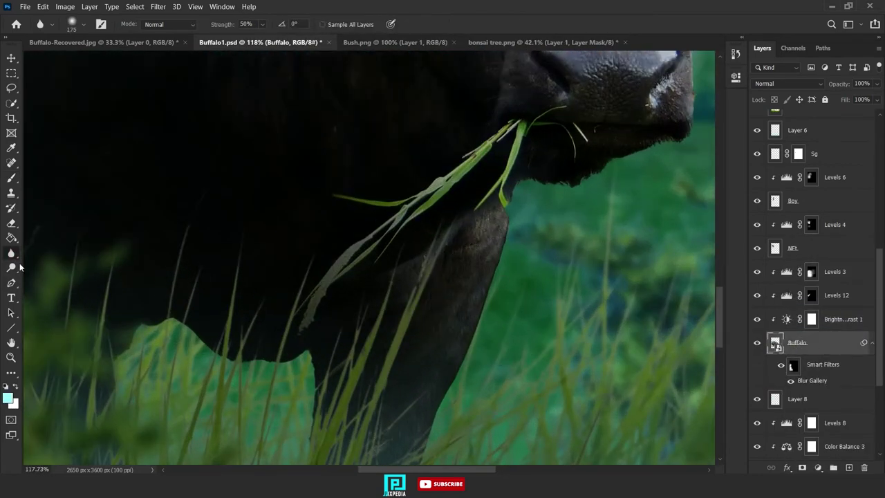
right_click(830, 344)
left_click(698, 203)
scroll(523, 292, "down", 3)
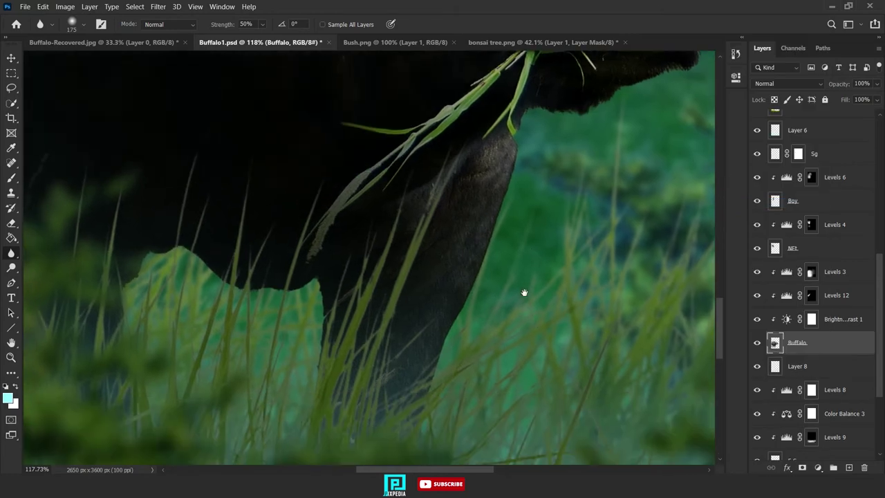
- Soften the buffalo's outline around the head, ear and back with the Blur tool at 50% strength
scroll(478, 367, "up", 8)
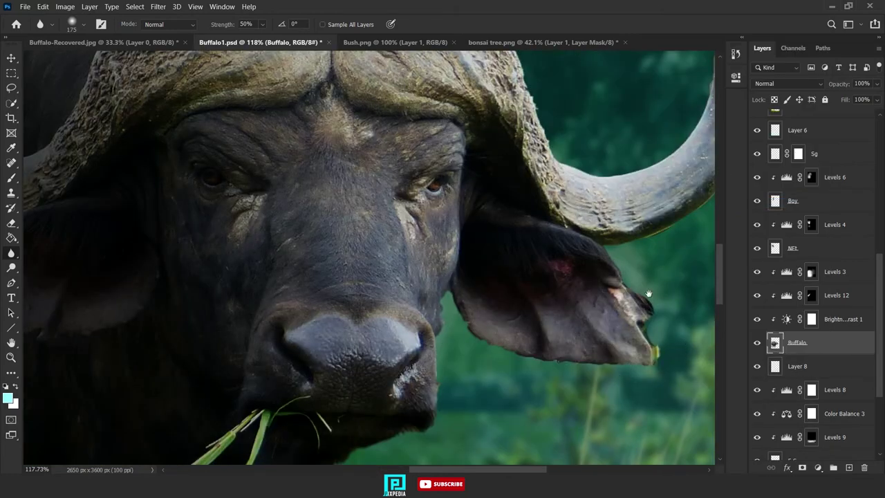
left_click_drag(648, 293, 441, 471)
left_click_drag(344, 289, 548, 447)
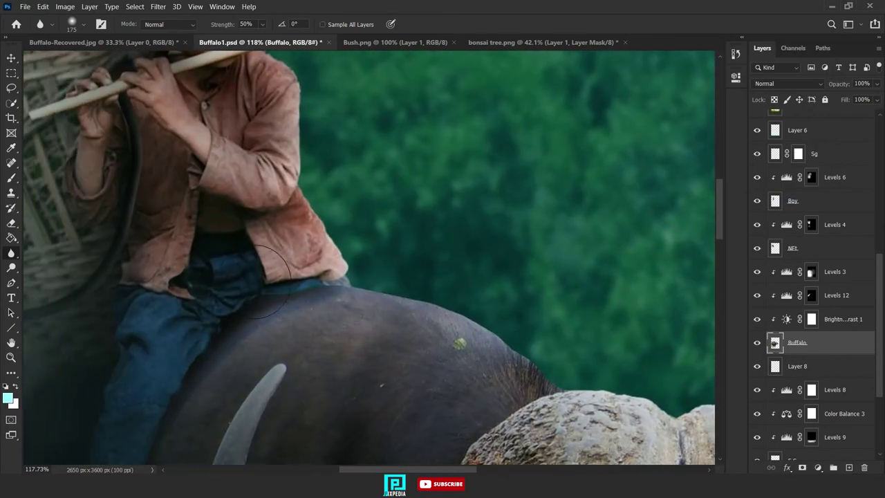
scroll(375, 302, "down", 10)
left_click_drag(396, 442, 358, 401)
scroll(358, 390, "down", 1)
scroll(289, 380, "up", 1)
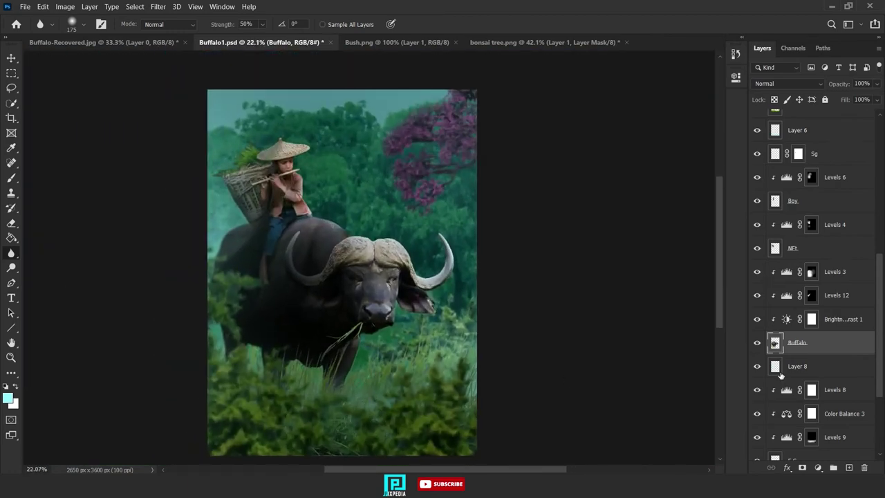
- Apply a Gaussian Blur to the Levels 2 background layer
scroll(781, 375, "down", 5)
left_click(814, 423)
left_click(158, 7)
mouse_move(180, 124)
left_click(326, 164)
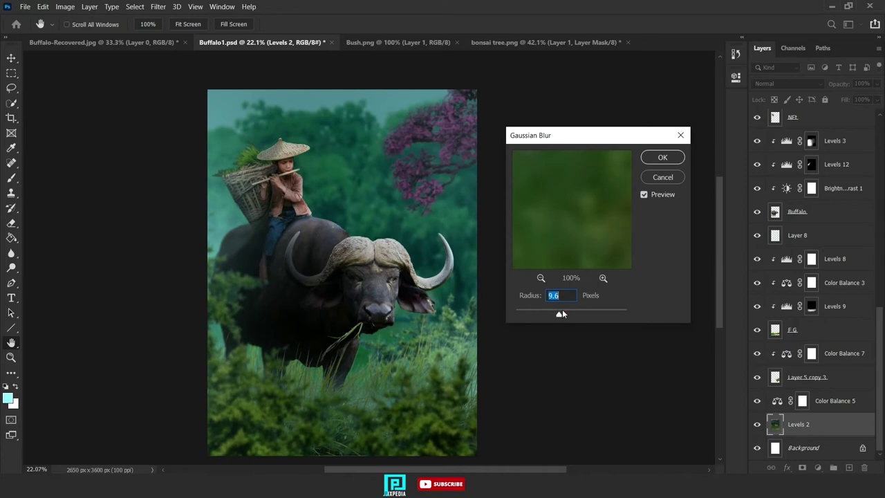
left_click(661, 157)
scroll(332, 281, "down", 3)
left_click_drag(331, 281, 330, 268)
scroll(373, 328, "up", 2)
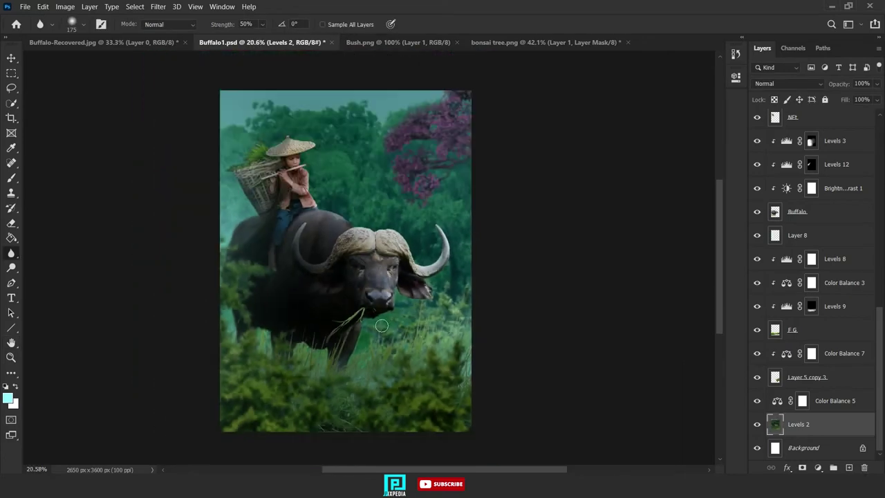
scroll(382, 326, "down", 1)
scroll(382, 326, "up", 2)
left_click_drag(382, 326, 422, 302)
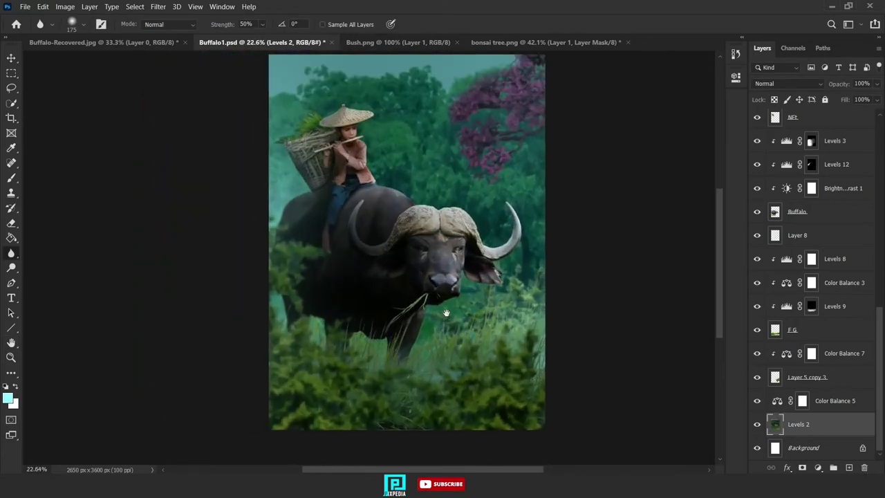
key("v")
right_click(752, 485)
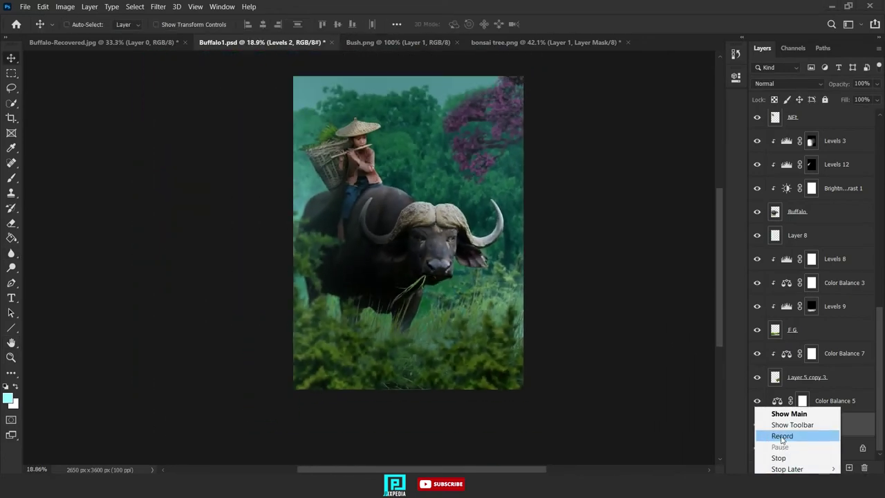
left_click(784, 437)
scroll(415, 327, "down", 1)
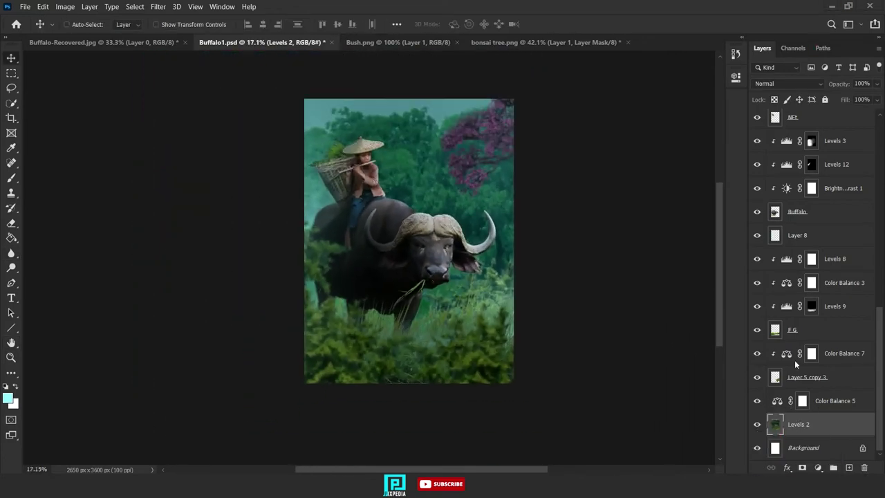
- Enlarge the foreground bush, Color Balance 4 together with its Levels 10 adjustment, to about 110% width and 108% height
scroll(794, 360, "up", 10)
left_click(807, 188)
scroll(818, 188, "up", 1)
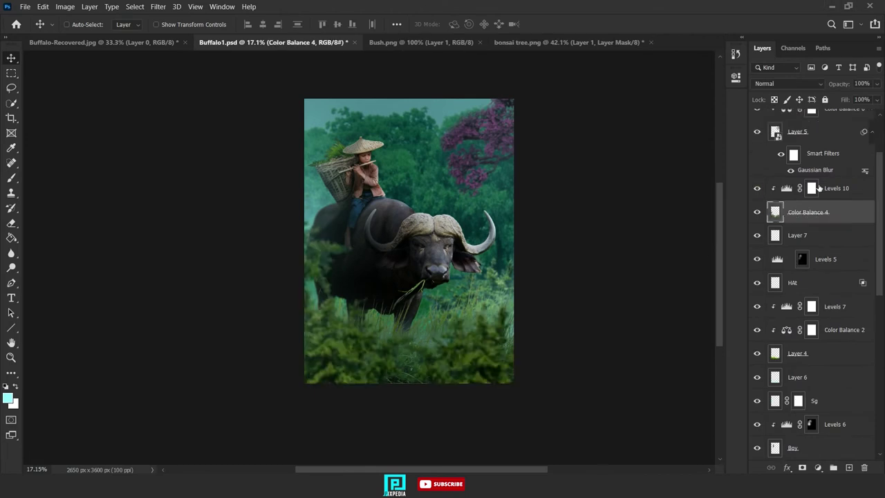
scroll(819, 188, "up", 2)
left_click(820, 205, "shift")
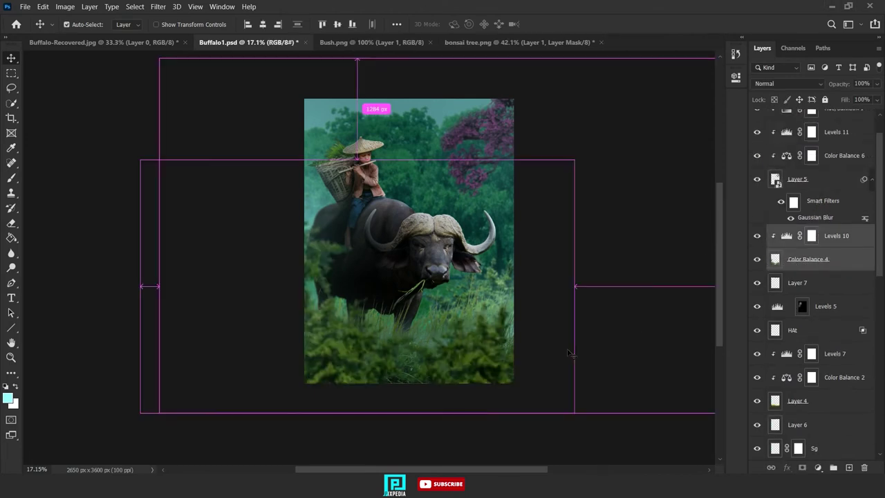
key("ctrl+t")
left_click_drag(574, 412, 598, 426)
left_click_drag(414, 372, 428, 370)
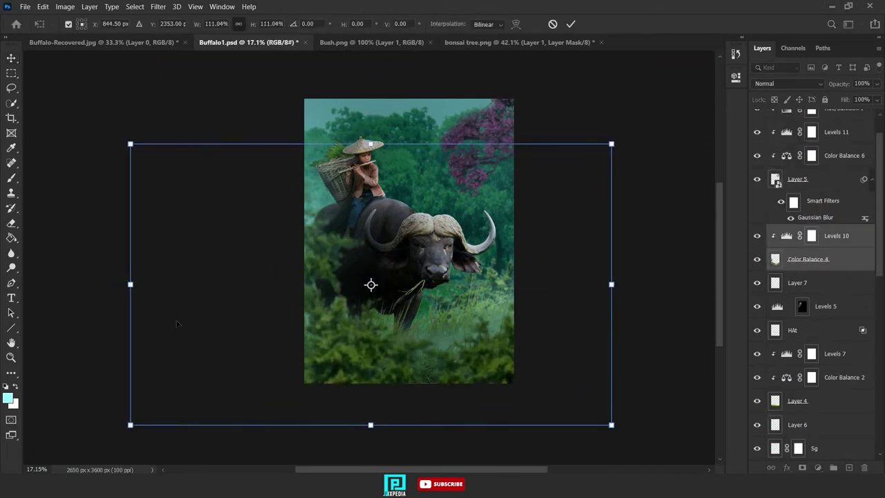
left_click_drag(130, 284, 110, 284)
key("ctrl+z")
left_click_drag(130, 425, 134, 419)
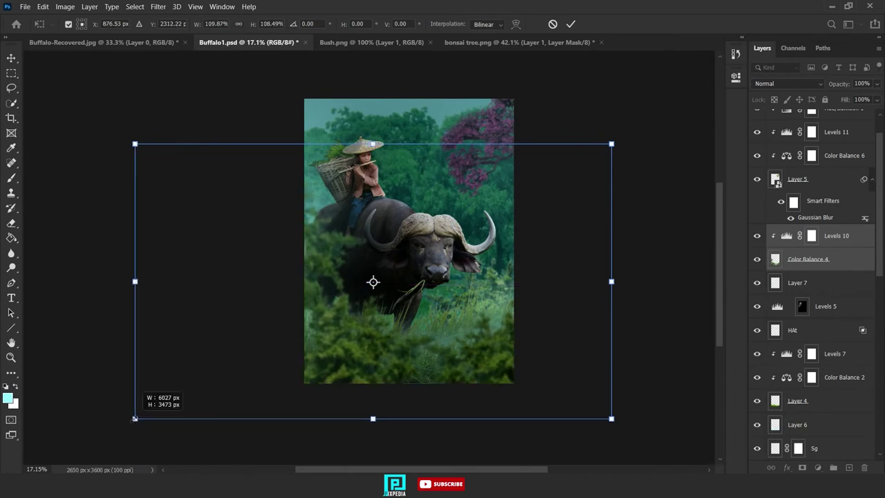
scroll(353, 327, "down", 2)
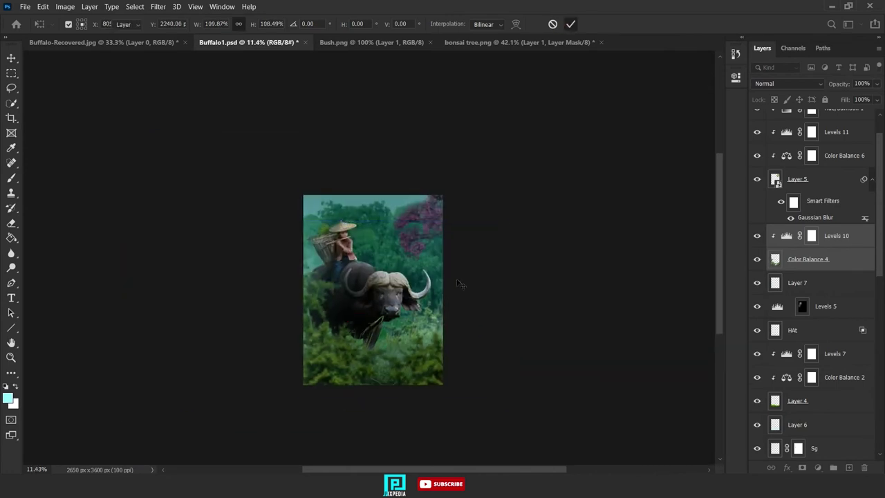
key("Return")
- Add an empty layer on top, bring the selected flamingo into the Buffalo1.psd composition and flip it horizontally
scroll(355, 346, "up", 2)
key("ctrl+alt+shift+e")
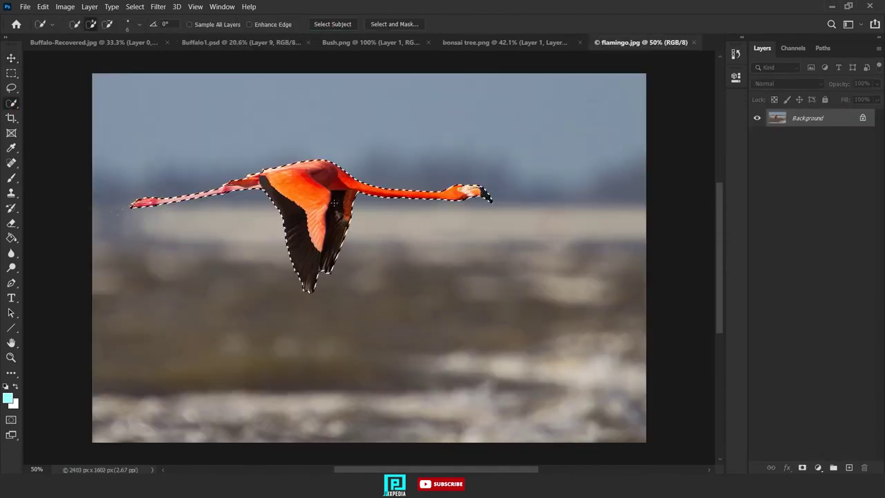
key("v")
left_click_drag(336, 202, 398, 239)
key("ctrl+t")
right_click(433, 238)
left_click(462, 429)
left_click_drag(461, 272, 480, 262)
left_click(573, 26)
- Duplicate the flamingo into a four-bird flock beside the buffalo's horn at the picture's edge
scroll(501, 230, "up", 4)
left_click_drag(482, 264, 388, 235)
scroll(456, 235, "down", 2)
- Merge Layer 10 and its three flamingo copies into one layer and rename it Bird
left_click(825, 215, "shift")
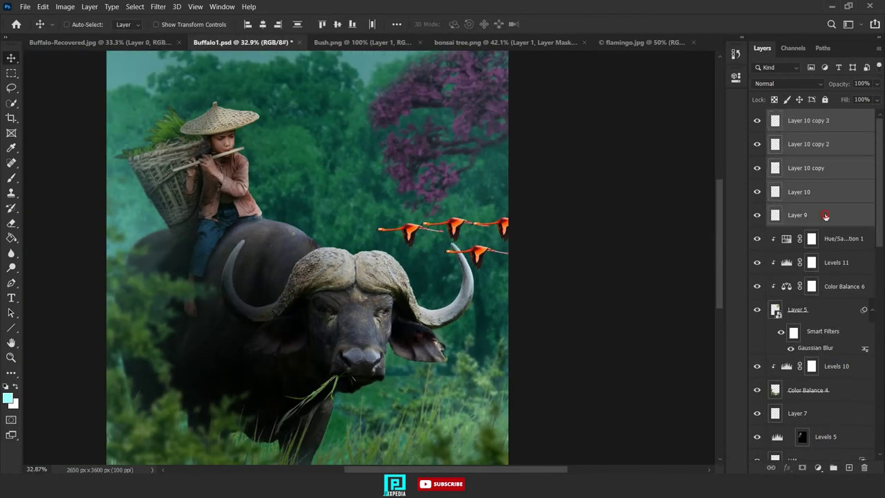
left_click(808, 192)
left_click(758, 192)
left_click(757, 191)
left_click(811, 125, "shift")
key("ctrl+e")
double_click(812, 121)
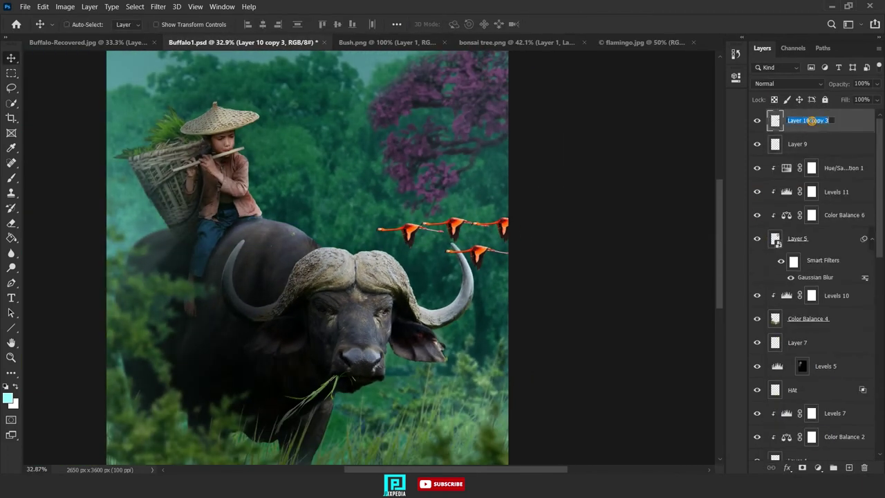
- Move the Bird layer directly below the Buffalo layer and scale the flock down to about 77%
scroll(496, 307, "down", 3)
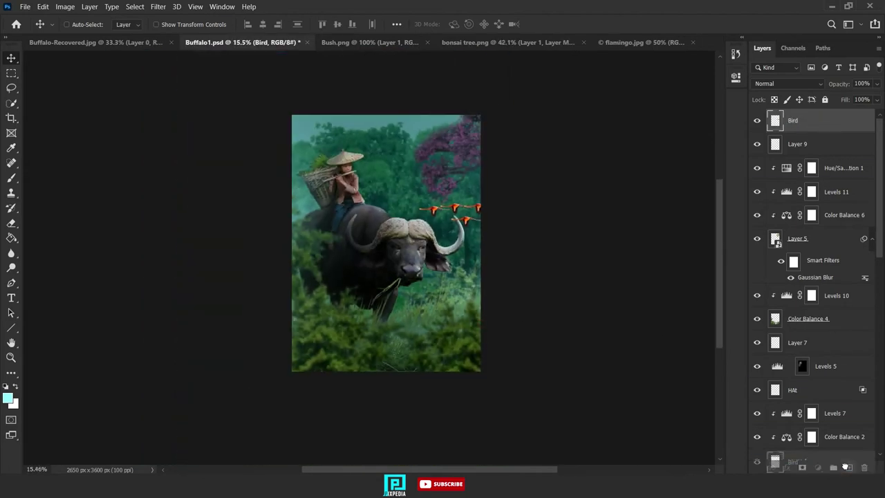
left_click_drag(845, 468, 816, 388)
key("ctrl+t")
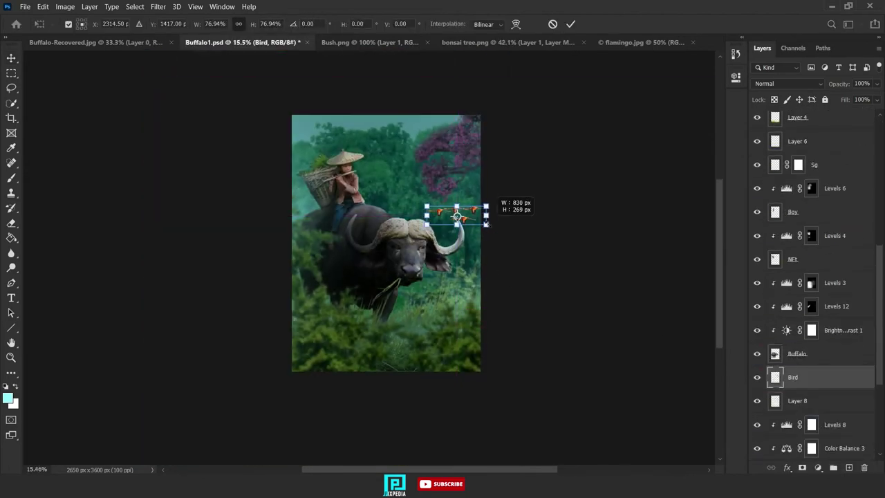
key("Return")
- Apply a Gaussian Blur to the Bird layer
left_click(159, 7)
mouse_move(168, 129)
left_click(326, 170)
key("Return")
- Move the flamingo flock into the sky above the boy's hat and enlarge it slightly
key("ctrl+t")
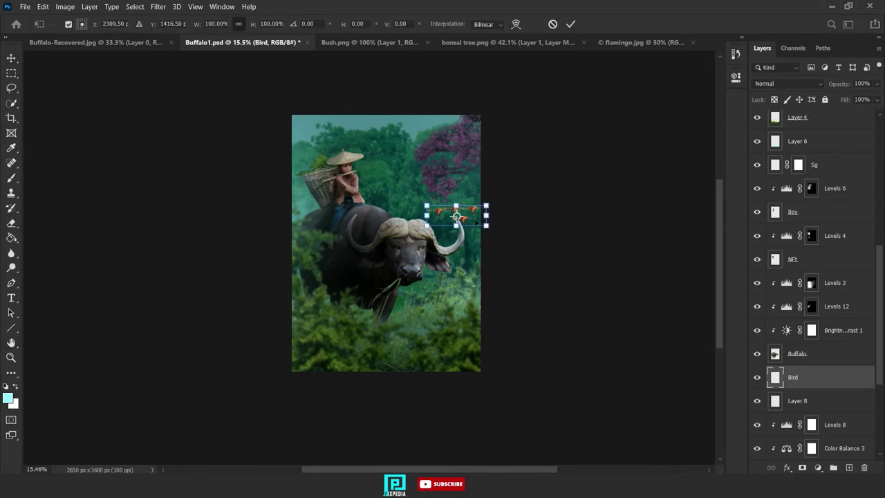
left_click_drag(473, 215, 332, 150)
key("Return")
scroll(375, 125, "up", 3)
key("ctrl+t")
left_click_drag(381, 180, 401, 186)
left_click_drag(363, 174, 348, 166)
key("Return")
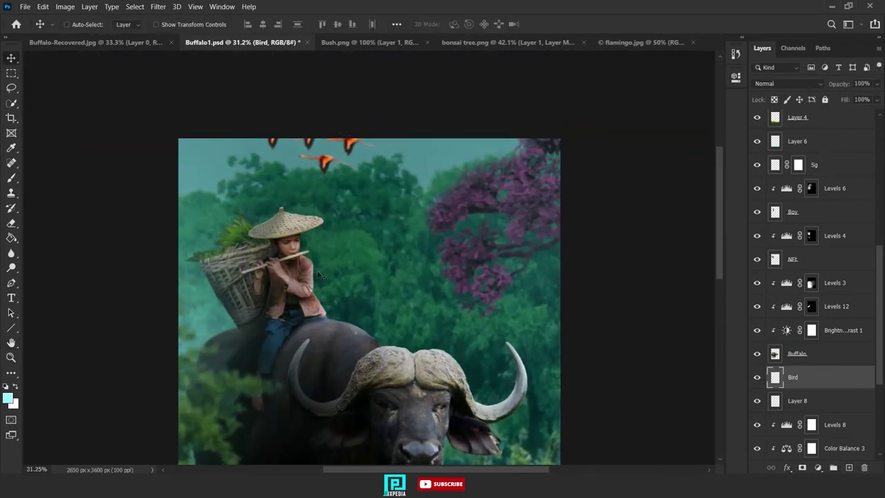
- Reposition the flamingo flock between the boy's hat and the pink tree
scroll(263, 161, "down", 3)
scroll(393, 326, "down", 4)
scroll(348, 333, "up", 5)
left_click_drag(283, 122, 346, 168)
- Move the potted palm layer above Levels 6, then lasso and delete its pot and white strip
left_click_drag(335, 325, 339, 322)
scroll(340, 322, "down", 2)
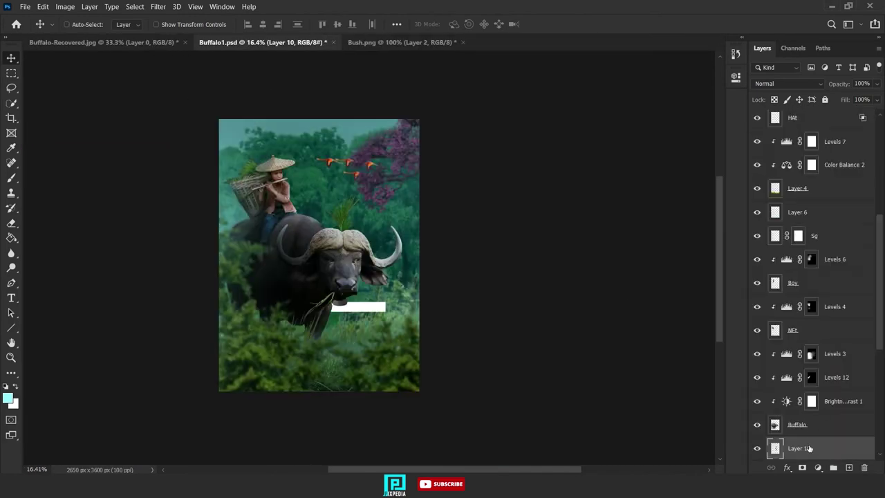
mouse_move(802, 448)
left_mouse_down()
mouse_move(839, 299)
mouse_move(837, 250)
left_mouse_up()
scroll(314, 249, "up", 2)
key("l")
scroll(314, 249, "up", 2)
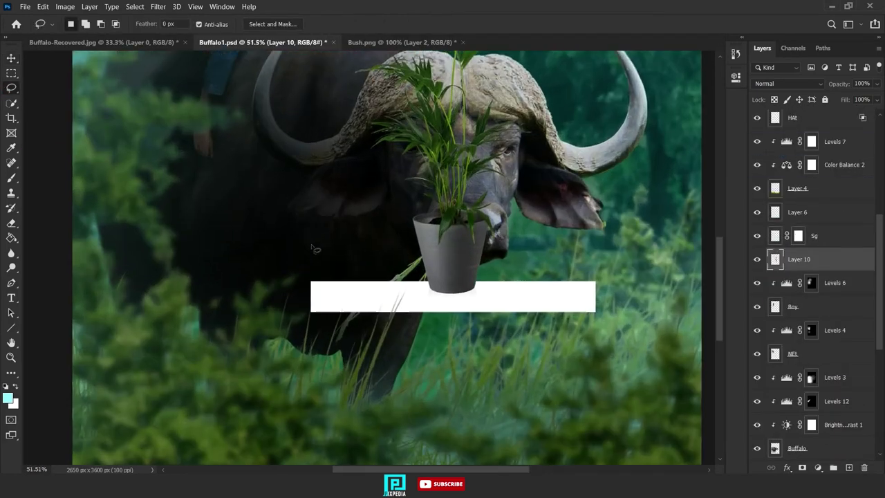
scroll(353, 311, "down", 4)
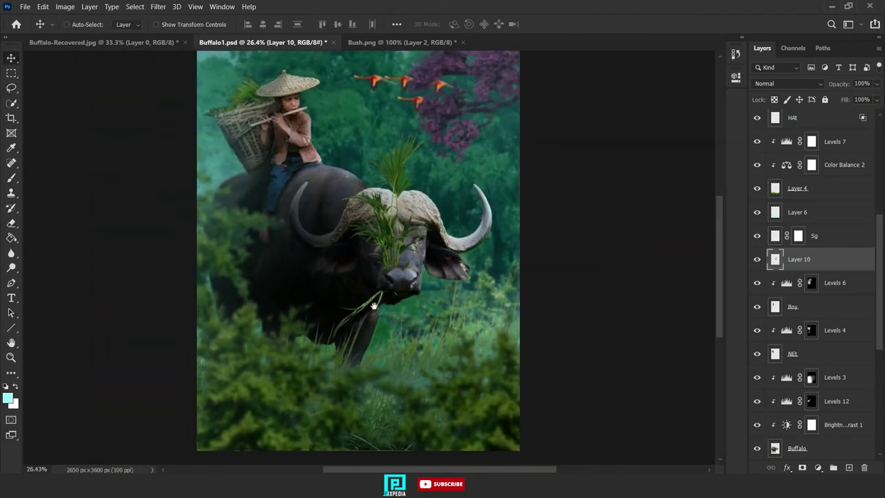
- Scale the palm leaves to about 178% and place them near the picture's lower right edge
key("ctrl+t")
left_click_drag(470, 281, 490, 249)
left_click_drag(457, 311, 451, 337)
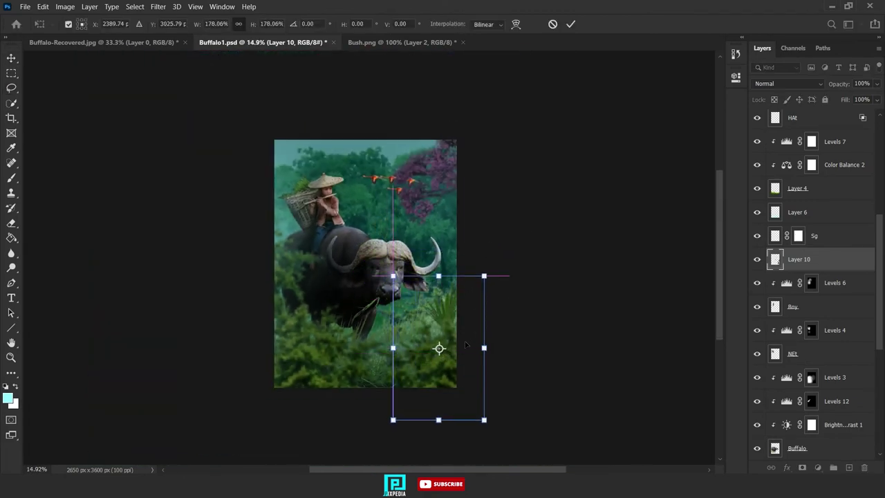
key("Return")
- Raise the palm layer, Layer 10, through the stack until it sits just below Layer 5
left_click_drag(821, 258, 821, 130)
scroll(462, 346, "up", 2)
scroll(466, 351, "down", 1)
key("ctrl+bracketright")
key("ctrl+bracketright")
key("ctrl+bracketright")
key("ctrl+bracketright")
key("ctrl+bracketright")
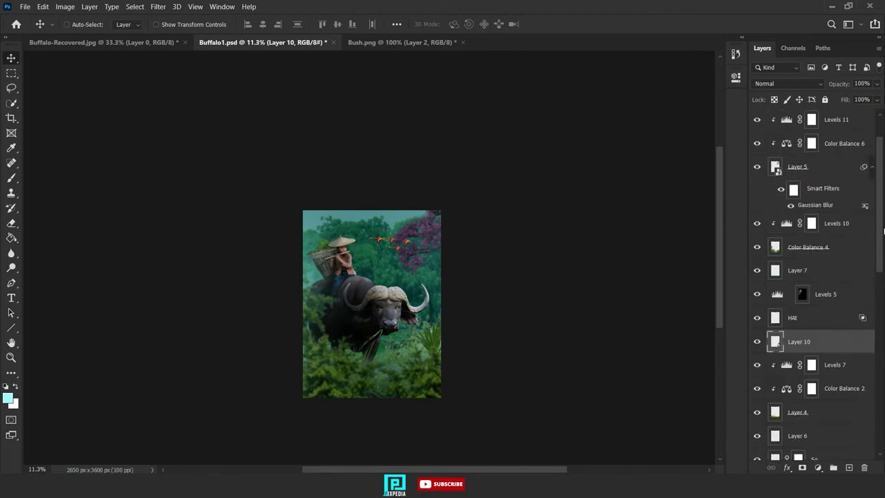
- Enlarge the palm slightly and fit it into the picture's lower right corner
left_click_drag(446, 363, 471, 358)
key("ctrl+t")
left_click_drag(494, 428, 498, 436)
left_click_drag(491, 414, 492, 425)
left_click_drag(481, 415, 501, 379)
left_click(571, 24)
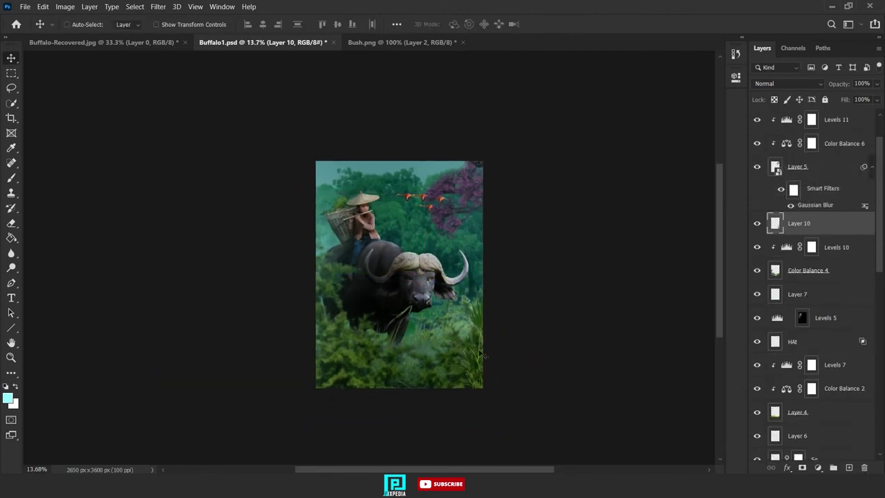
- Duplicate the palm below Color Balance 4 and place the smaller copy among the bushes left of the buffalo's front leg
key("ctrl+j")
left_click_drag(820, 225, 829, 307)
left_click_drag(459, 327, 352, 339)
key("ctrl+t")
left_click_drag(383, 406, 374, 389)
left_click_drag(364, 376, 369, 361)
left_click(573, 25)
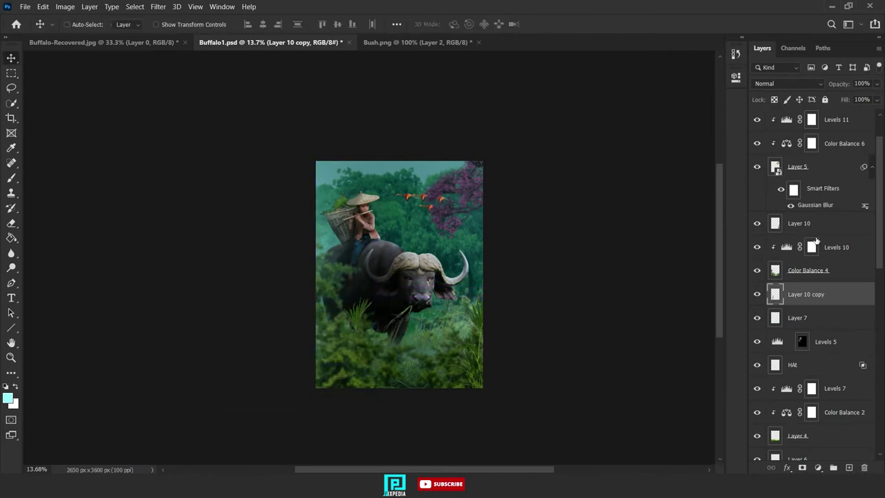
- Reapply the last blur filter to the corner palm on Layer 10
left_click(814, 225)
left_click(158, 7)
left_click(166, 19)
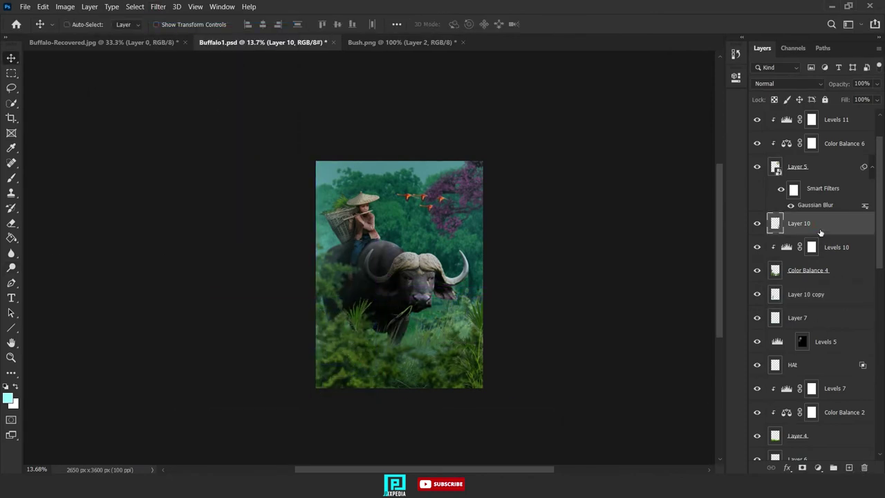
- Add a Levels adjustment clipped to Layer 10 and set its white output level to 166
left_click(818, 468)
left_click(802, 312)
left_click_drag(707, 228, 665, 228)
left_click(637, 269)
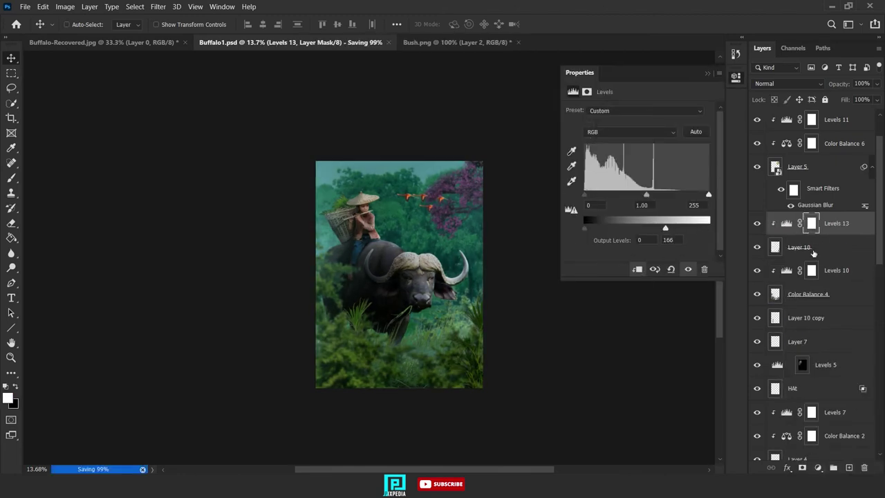
left_click(706, 74)
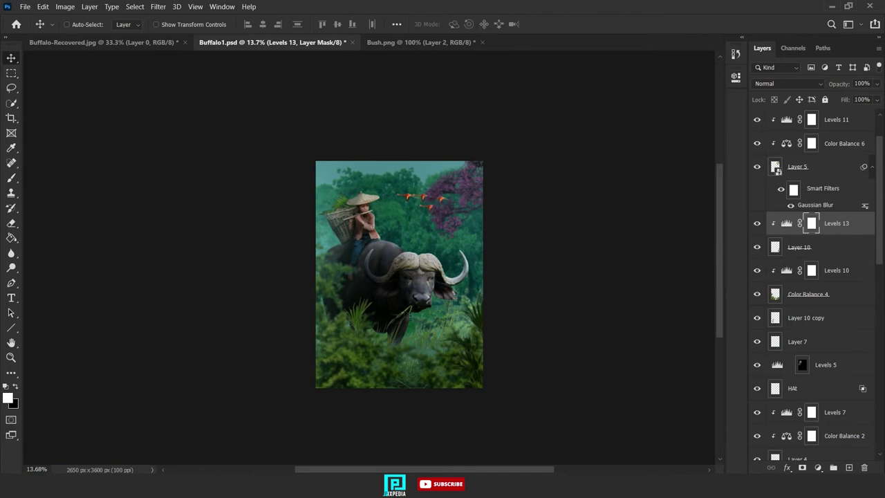
- Add a Levels adjustment clipped to Layer 10 copy and strongly lower its white output level
left_click(813, 317)
left_click(818, 467)
left_click(767, 310)
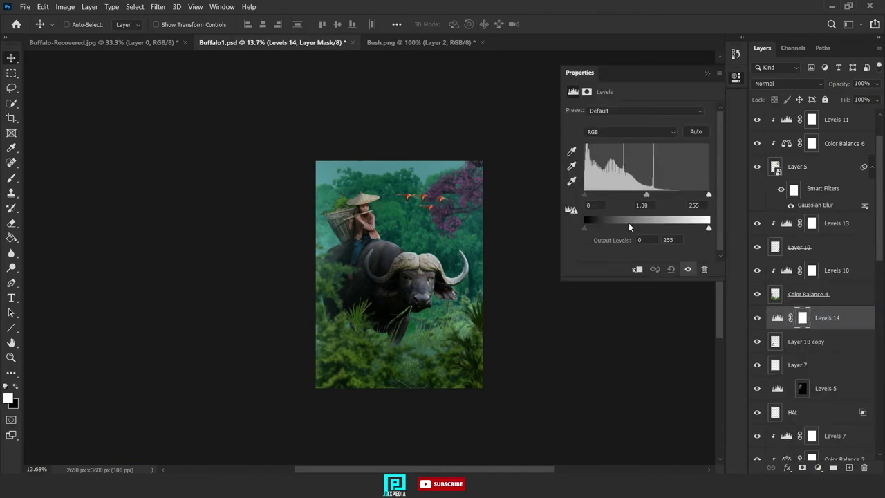
left_click_drag(708, 228, 602, 230)
key("ctrl+alt+g")
left_click(735, 77)
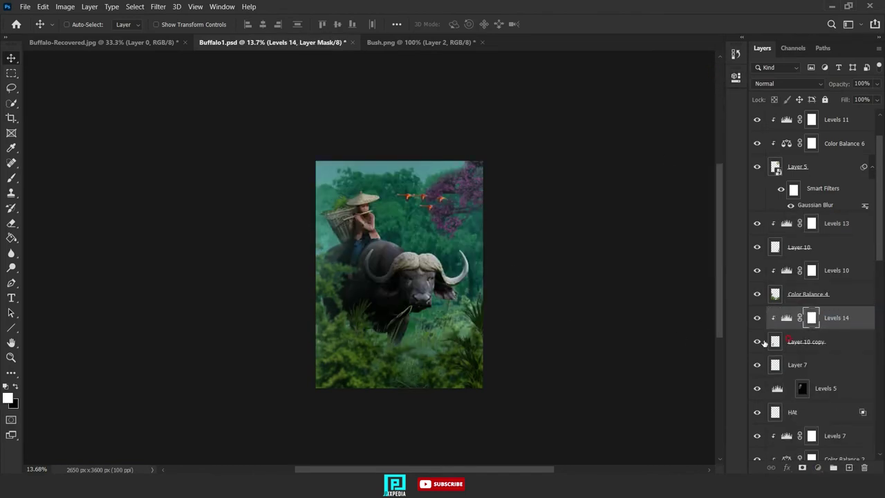
- Soften the leaves on Layer 10 copy with the 175 px Blur tool at 50% strength
left_click(805, 341)
left_click(11, 253)
scroll(346, 337, "up", 10)
left_click_drag(423, 184, 335, 235)
scroll(335, 235, "down", 6)
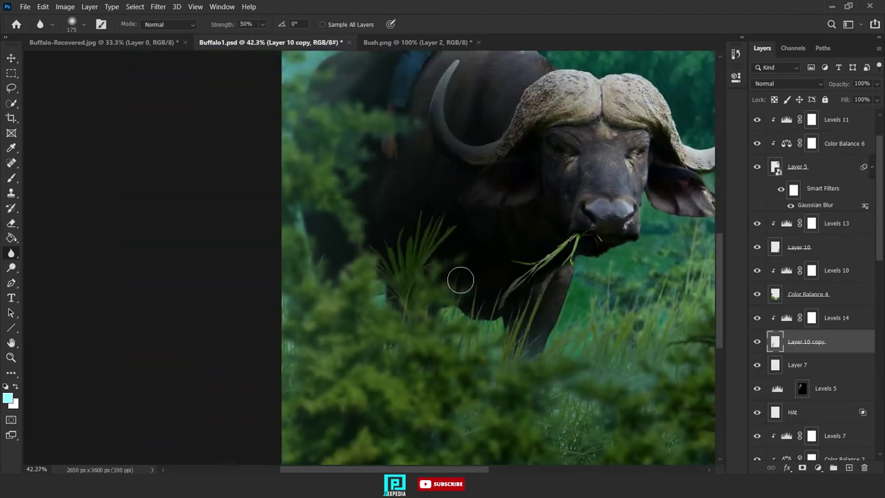
scroll(825, 173, "up", 2)
- Add a new layer on top and paint faint white haze over the scene with a soft 3100 px brush at 1% flow
left_click(825, 122)
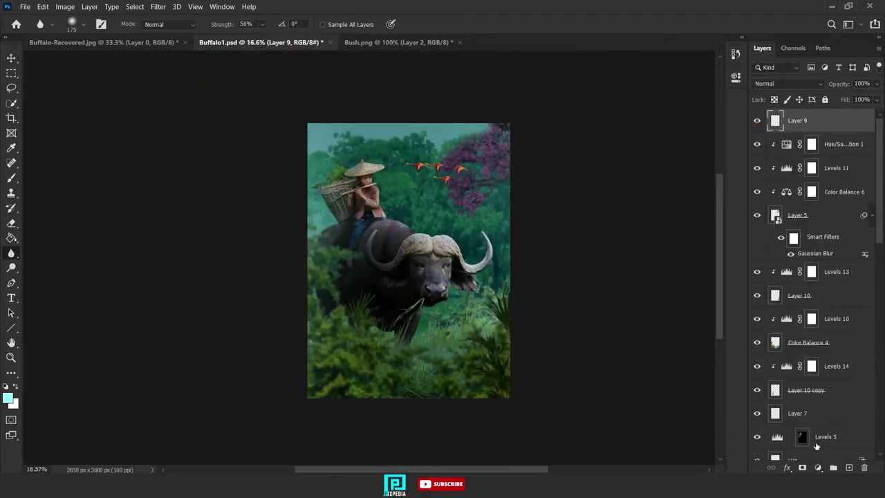
left_click(849, 467)
right_click(397, 227)
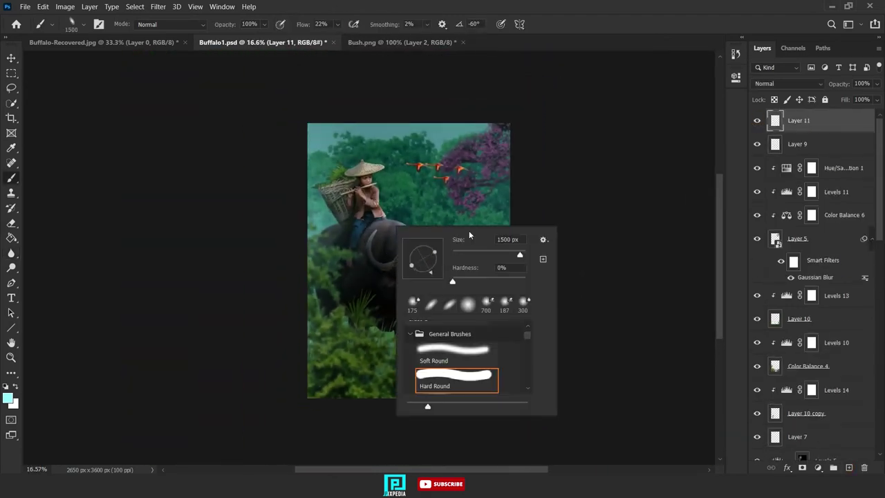
key("Return")
key("x")
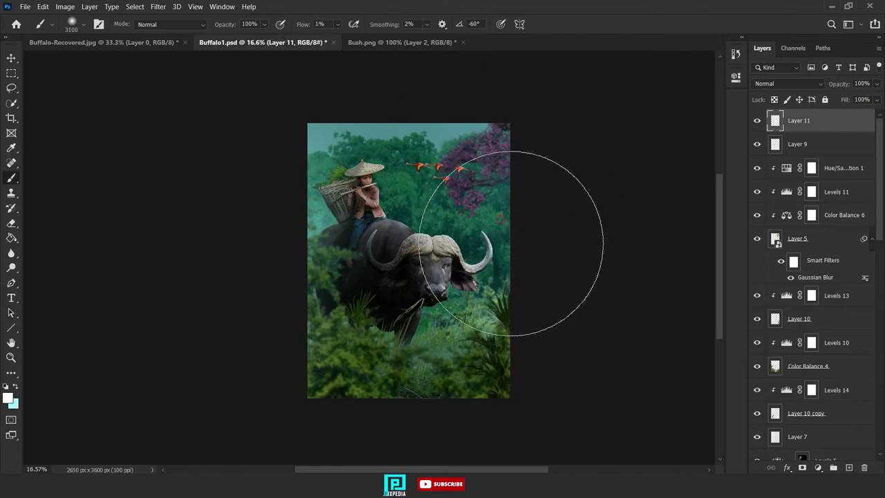
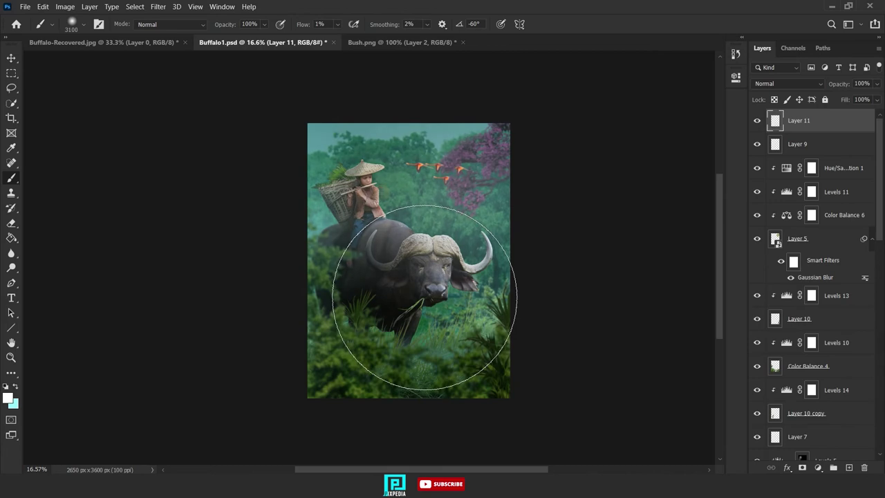
key("v")
scroll(641, 242, "up", 3)
scroll(654, 190, "down", 2)
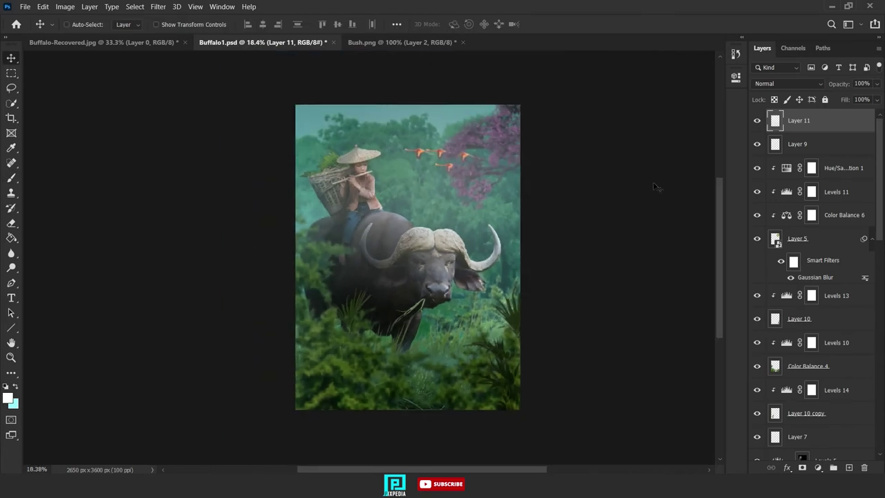
scroll(618, 257, "down", 1)
- Paint light cyan haze on Layer 9 along the left edge beside the basket with a 1200 px brush at 1% flow
key("alt+bracketleft")
key("b")
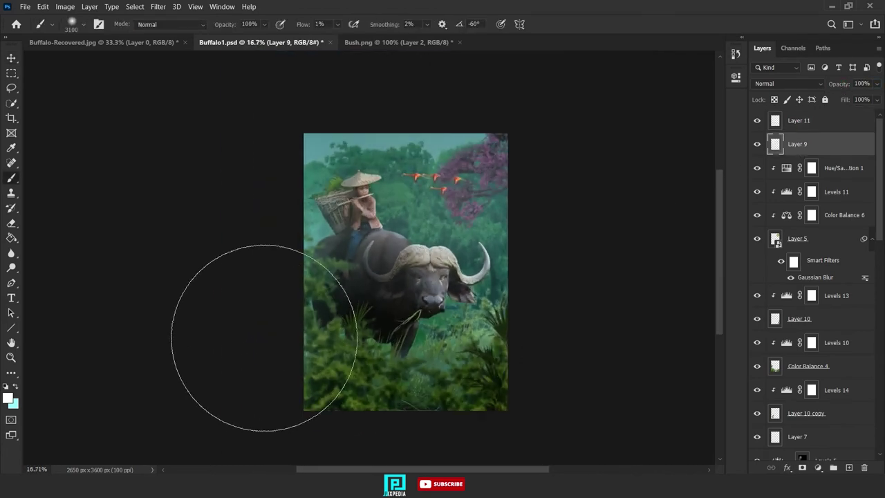
scroll(311, 201, "up", 6)
key("bracketleft")
key("bracketleft")
key("bracketleft")
key("bracketleft")
key("bracketleft")
key("bracketleft")
key("bracketleft")
key("bracketleft")
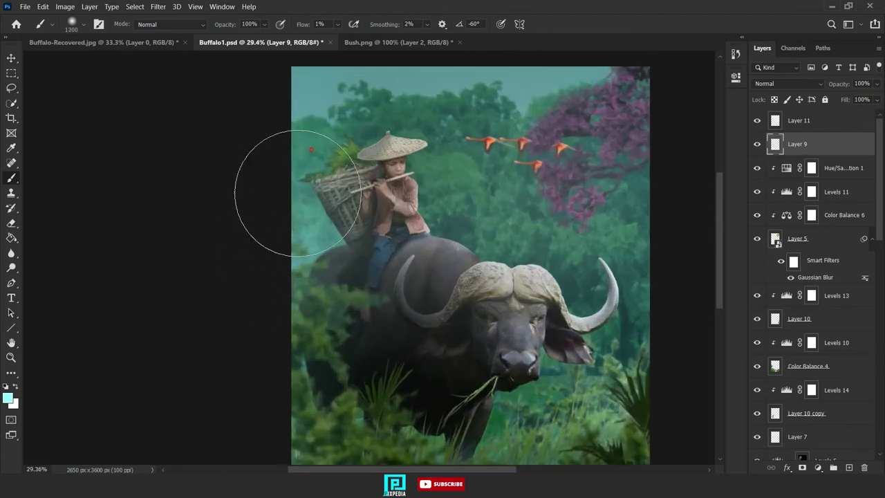
left_click_drag(296, 191, 279, 280)
- Paint light cyan haze on Layer 9 across the grass and palm at the picture's lower right
scroll(284, 282, "down", 2)
scroll(290, 287, "down", 4)
left_click_drag(425, 384, 524, 365)
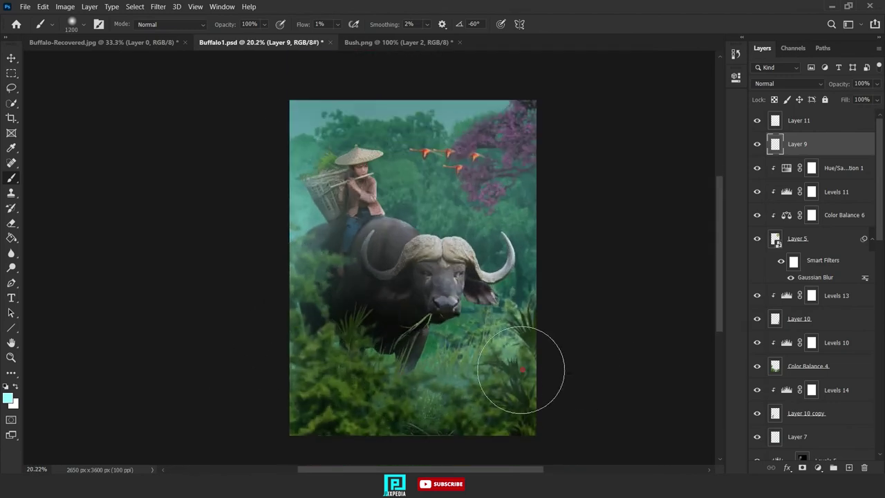
- Add an orange Solid Color fill layer above Layer 11 at the top of the stack
scroll(479, 347, "down", 1)
key("alt+bracketright")
left_click(818, 468)
left_click(815, 268)
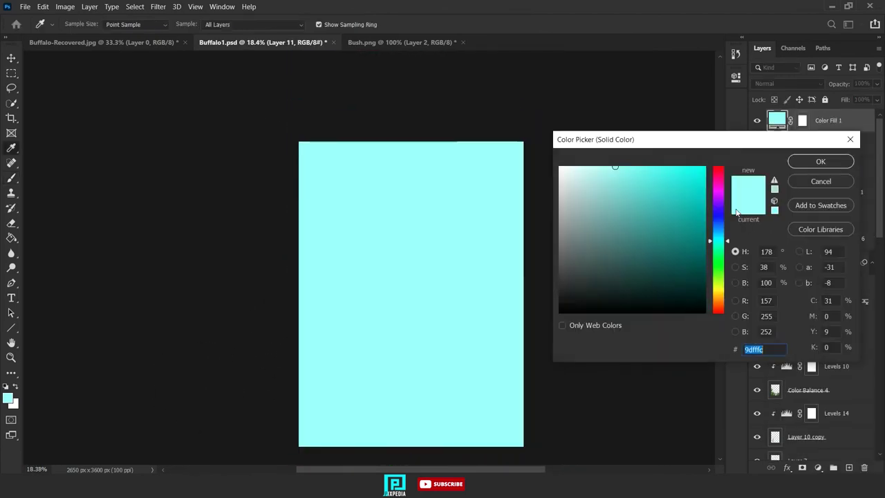
left_click_drag(719, 239, 719, 299)
left_click(821, 161)
- Set the orange fill layer's blend mode to Linear Dodge (Add) and its fill to 49%
left_click(787, 83)
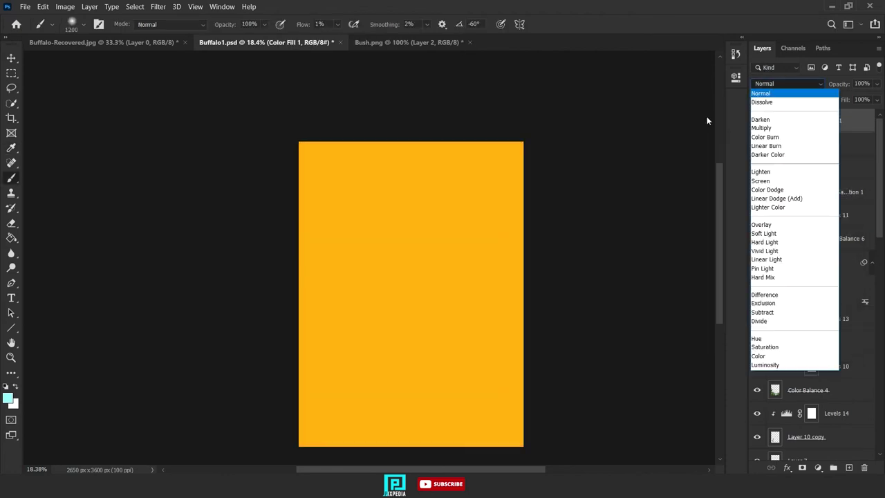
left_click(788, 253)
left_click_drag(843, 100, 844, 102)
- Split the fill layer's Blend If black point for the underlying layer to 0 / 143 and invert its mask to black
double_click(851, 120)
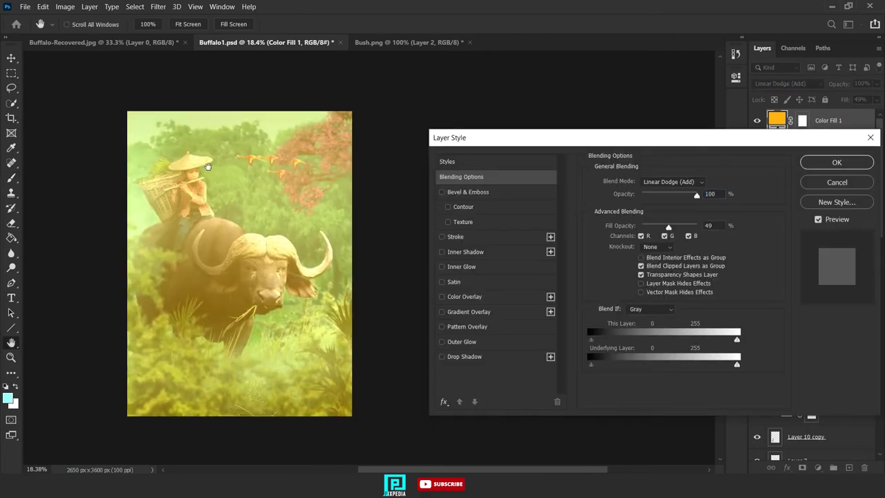
mouse_move(590, 359)
left_mouse_down()
mouse_move(658, 357)
mouse_move(590, 359)
left_mouse_up()
left_click_drag(737, 364, 716, 364)
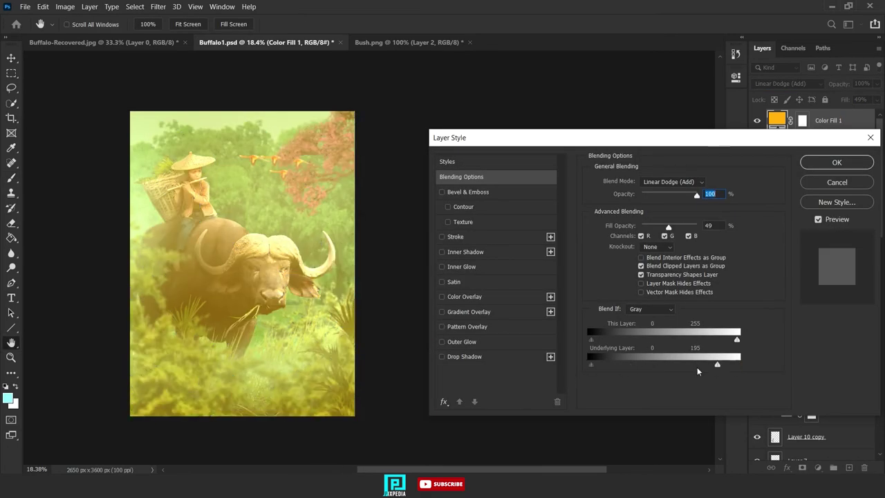
left_click_drag(592, 364, 673, 367)
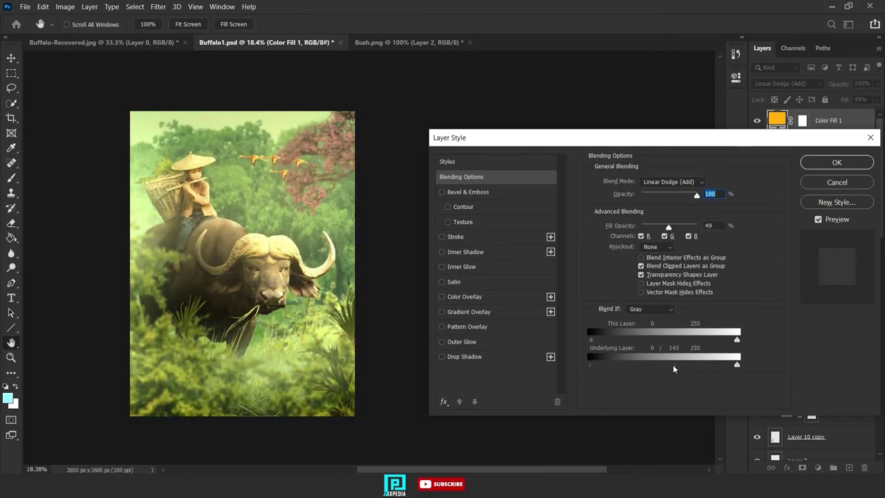
key("Return")
left_click(802, 121)
key("ctrl+i")
- Load the buffalo's outline as a selection and paint warm light on its right-hand horn with a 90 px brush at 6% flow
scroll(304, 285, "up", 6)
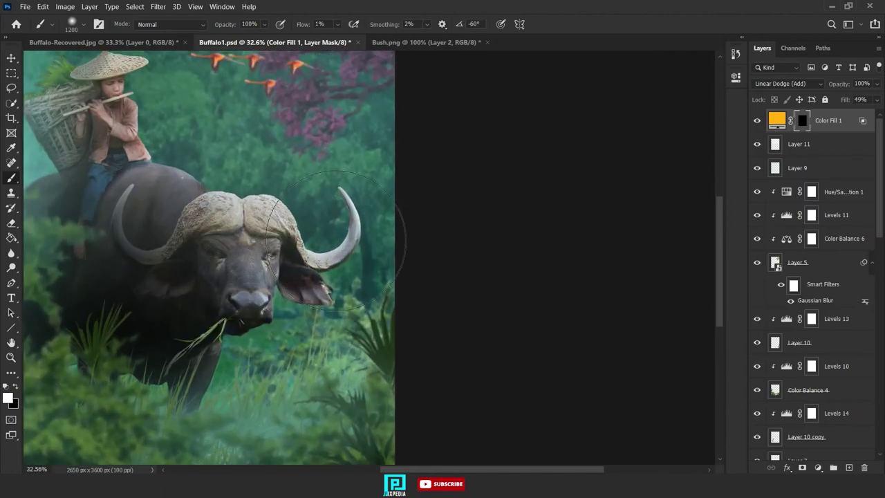
key("bracketleft")
key("bracketleft")
key("bracketleft")
key("bracketleft")
key("bracketleft")
key("bracketleft")
key("bracketleft")
key("bracketleft")
key("bracketleft")
key("bracketleft")
key("bracketleft")
key("bracketleft")
key("bracketleft")
key("bracketleft")
key("bracketleft")
key("bracketleft")
key("bracketleft")
key("bracketleft")
scroll(357, 203, "up", 9)
scroll(815, 276, "down", 10)
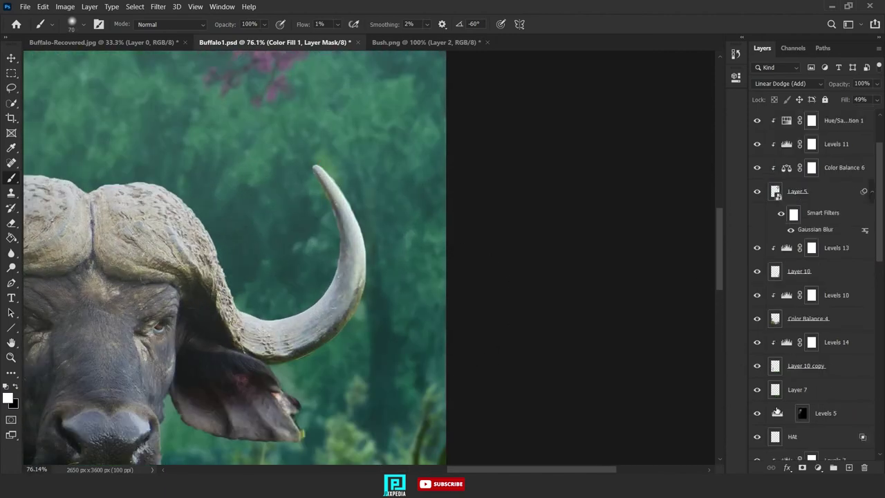
left_click(774, 390, "ctrl")
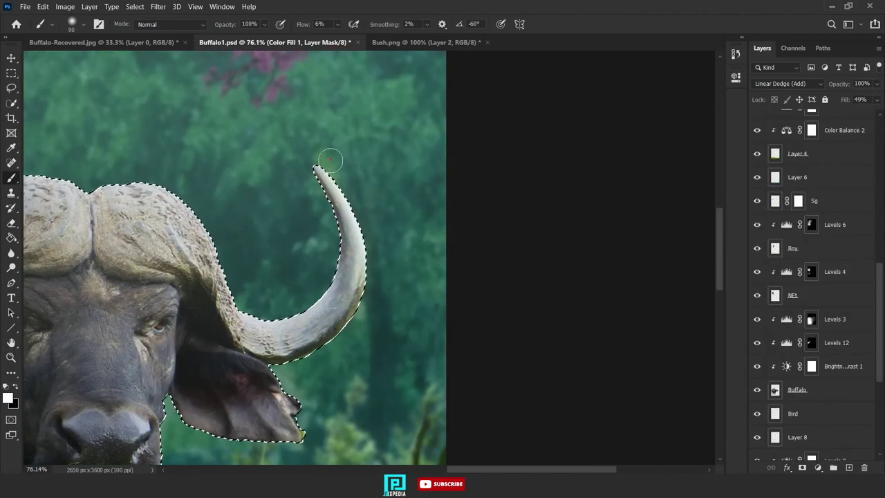
left_click_drag(330, 160, 199, 392)
left_click_drag(220, 421, 354, 329)
- Paint warm light on the fill mask over the buffalo's back and head with a 400 px brush at 6% flow
mouse_move(297, 101)
left_mouse_down()
mouse_move(367, 261)
mouse_move(558, 449)
left_mouse_up()
key("]")
left_click_drag(203, 220, 300, 267)
left_click_drag(140, 303, 284, 229)
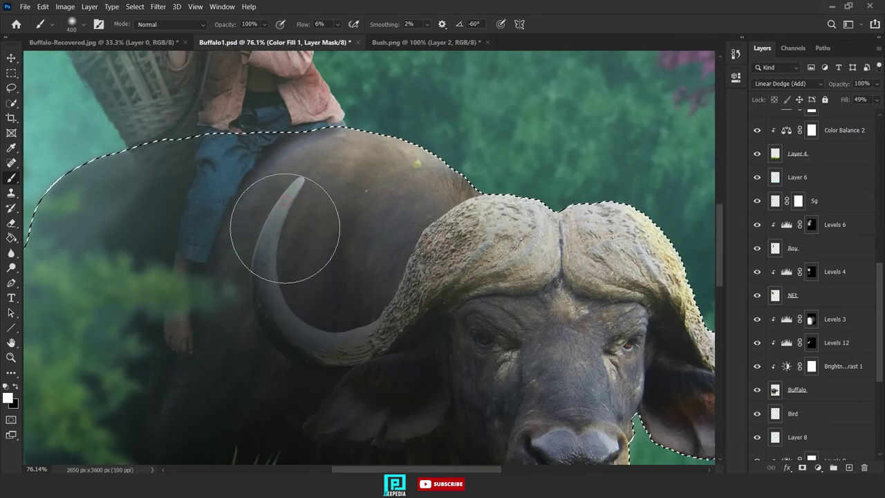
left_click_drag(562, 428, 410, 299)
- Paint a warm edge light down the buffalo's front leg with a 59 px brush and trim the excess with black
scroll(456, 184, "down", 3)
left_click_drag(409, 441, 448, 269)
scroll(447, 269, "up", 3)
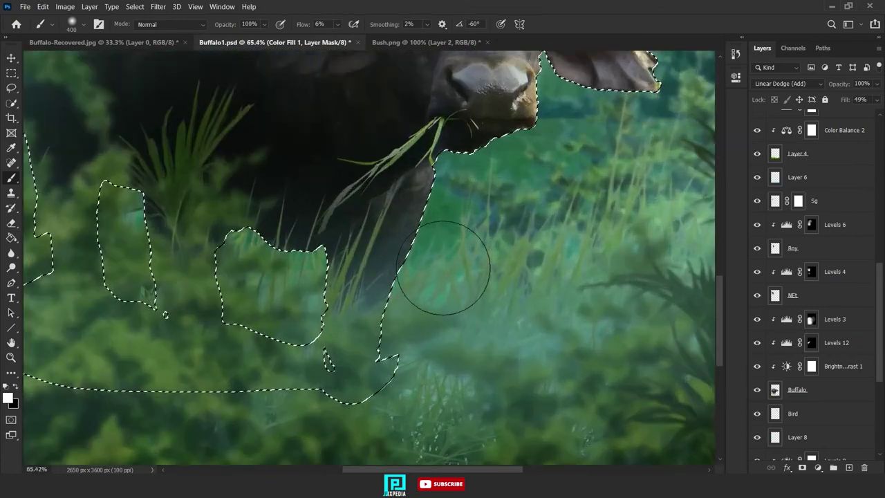
key("[")
key("[")
key("[")
key("[")
key("[")
key("[")
key("[")
key("[")
key("[")
key("[")
key("[")
key("[")
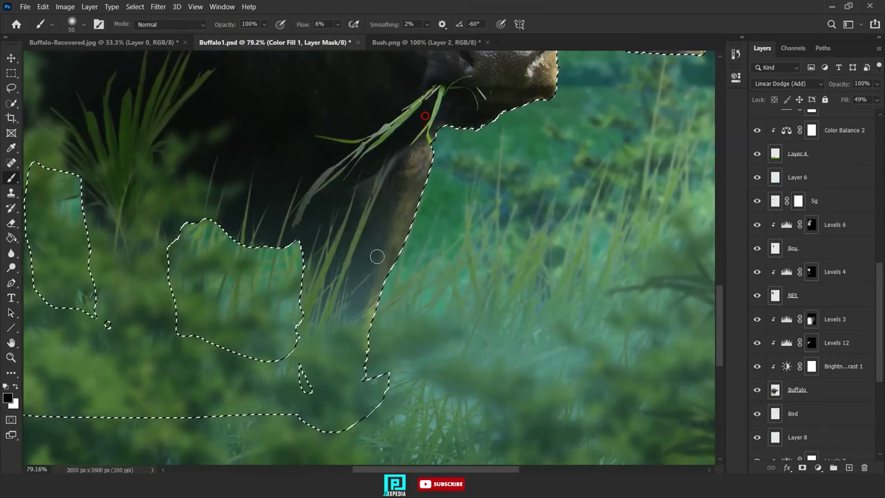
key("x")
scroll(366, 259, "down", 2)
- Load the Boy layer's outline as a selection and paint warm light on his face and hand, reducing the brush to 25 px
scroll(363, 261, "down", 3)
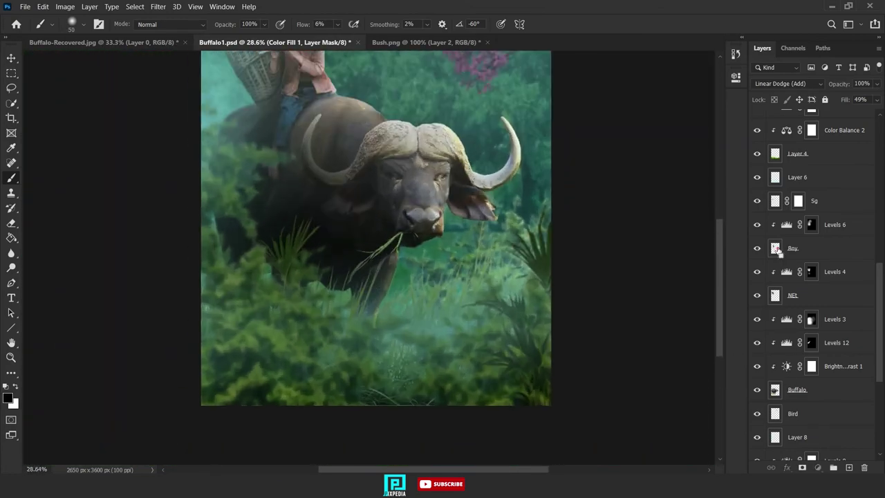
left_click(775, 248, "ctrl")
scroll(401, 369, "up", 3)
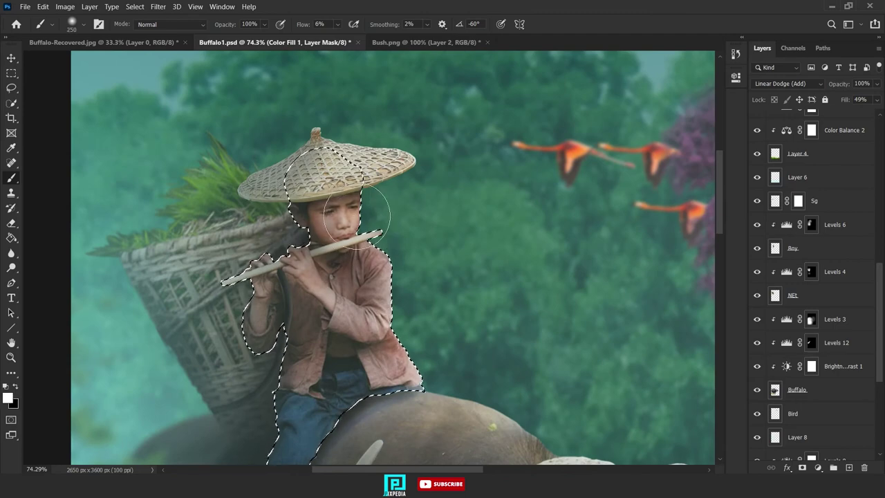
scroll(382, 262, "up", 6)
key("x")
key("bracketleft")
key("bracketleft")
key("bracketleft")
key("bracketleft")
key("bracketleft")
key("bracketleft")
key("bracketleft")
key("bracketleft")
key("bracketleft")
key("bracketleft")
key("bracketleft")
key("bracketleft")
key("bracketleft")
key("bracketleft")
key("bracketleft")
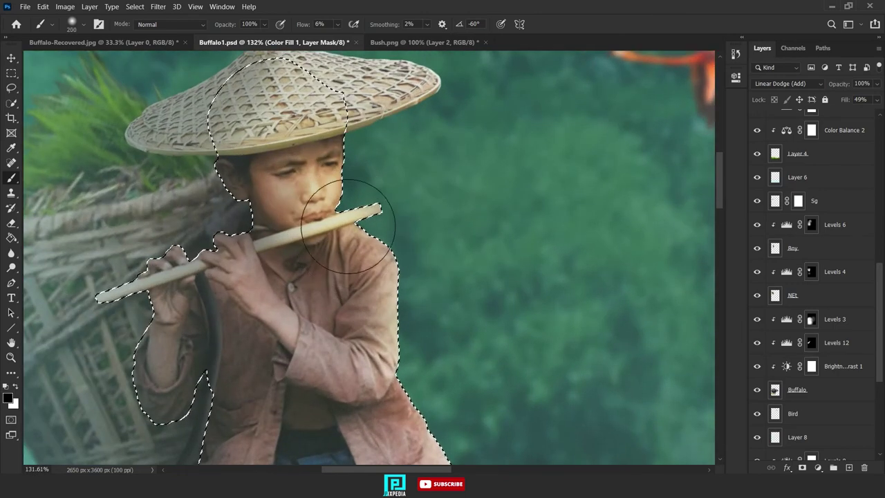
scroll(282, 292, "up", 3)
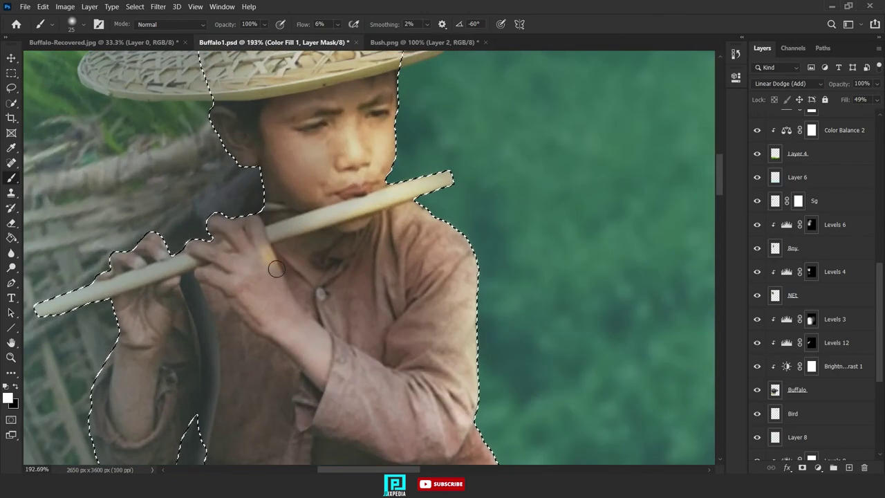
- Paint warm light over the boy's jacket on the fill mask with a 400 px brush at 6% flow
scroll(419, 311, "down", 10)
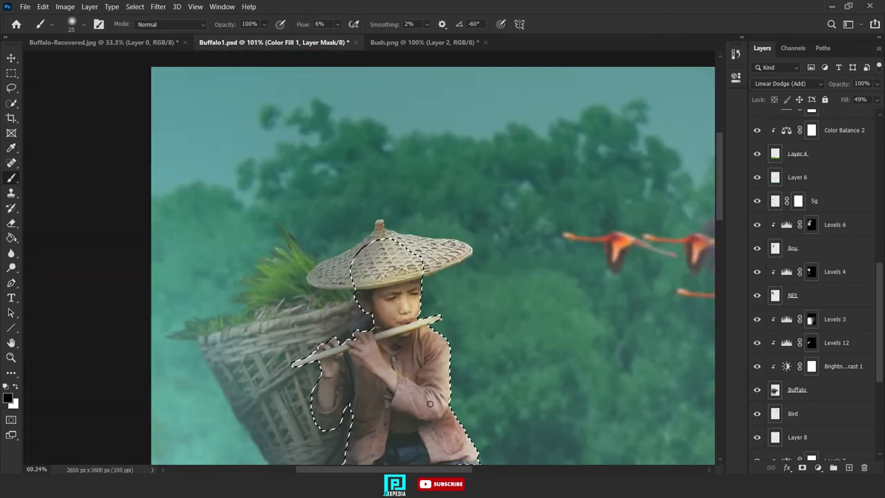
scroll(418, 335, "up", 4)
key("bracketright")
key("bracketright")
key("bracketright")
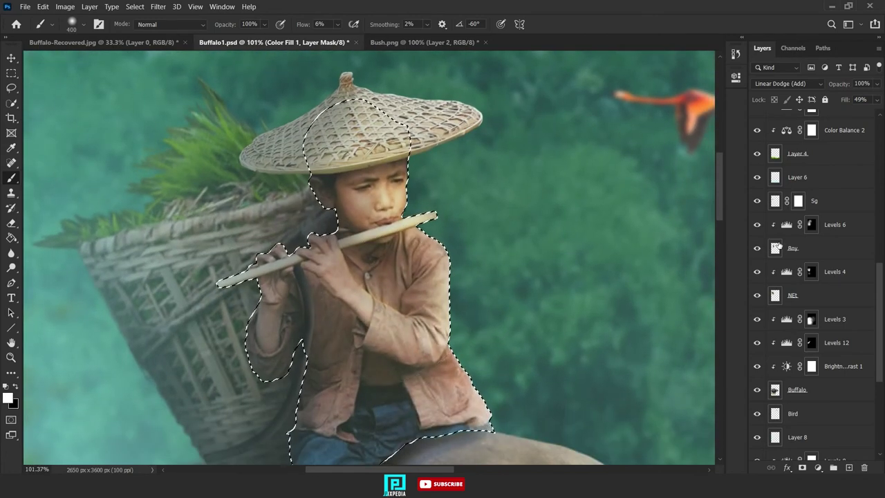
- Load the straw hat's outline as a selection, paint warm light over the hat with the 400 px brush, and deselect
scroll(779, 246, "up", 3)
left_click(775, 153, "ctrl")
left_click_drag(447, 189, 459, 242)
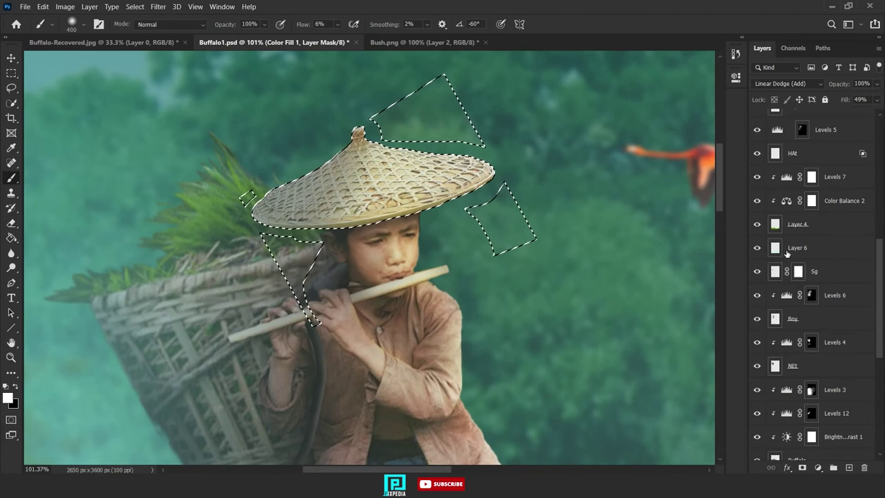
key("ctrl+d")
left_click_drag(410, 124, 418, 165)
key("x")
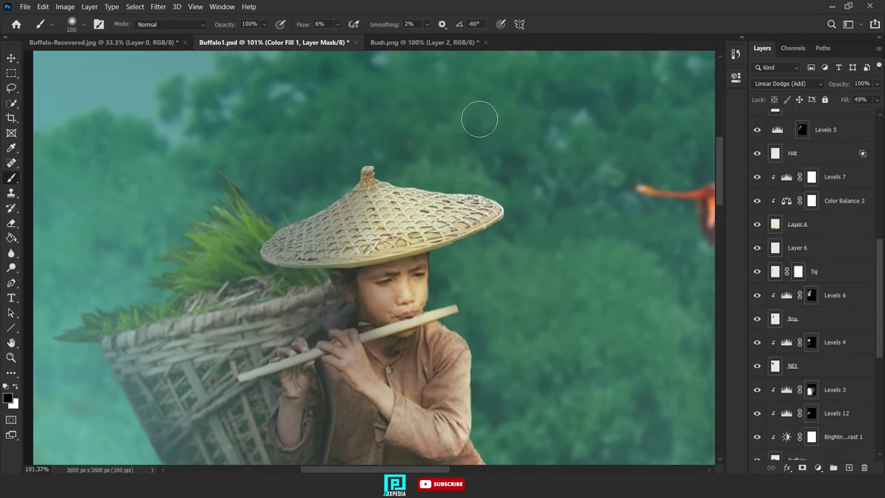
- Load the NEt layer's outline as a selection and paint warm light on the basket rim in the Color Fill 1 mask at 200 px
scroll(387, 309, "down", 4)
left_click_drag(387, 310, 412, 215)
scroll(758, 265, "up", 3)
scroll(775, 318, "down", 3)
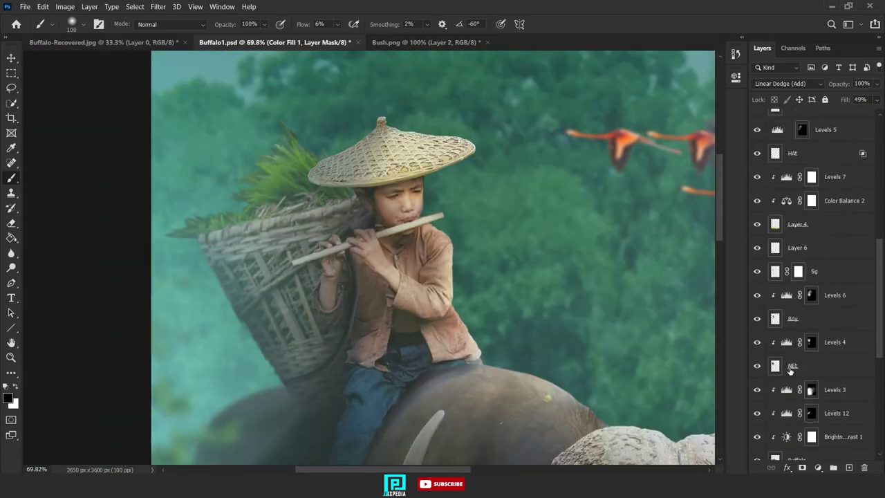
left_click(791, 368)
scroll(293, 330, "up", 1)
scroll(318, 257, "up", 3)
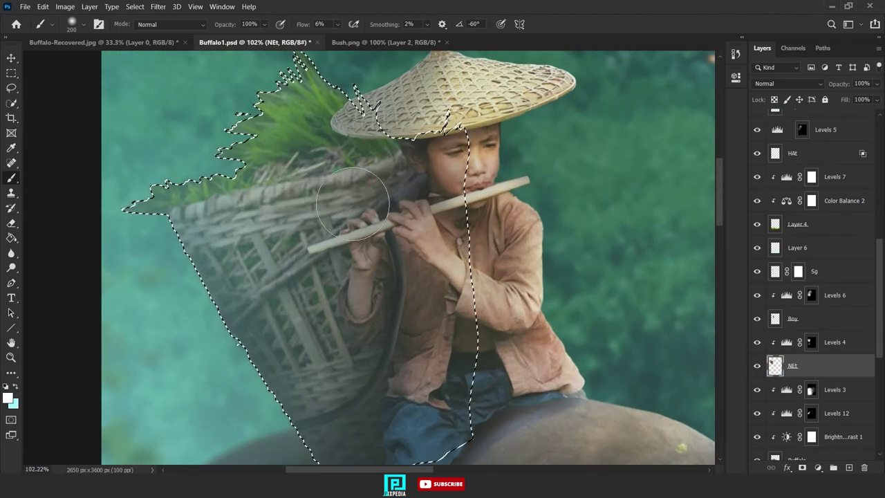
scroll(839, 152, "up", 5)
left_click(803, 121)
key("x")
mouse_move(388, 181)
left_mouse_down()
mouse_move(377, 191)
mouse_move(318, 188)
left_mouse_up()
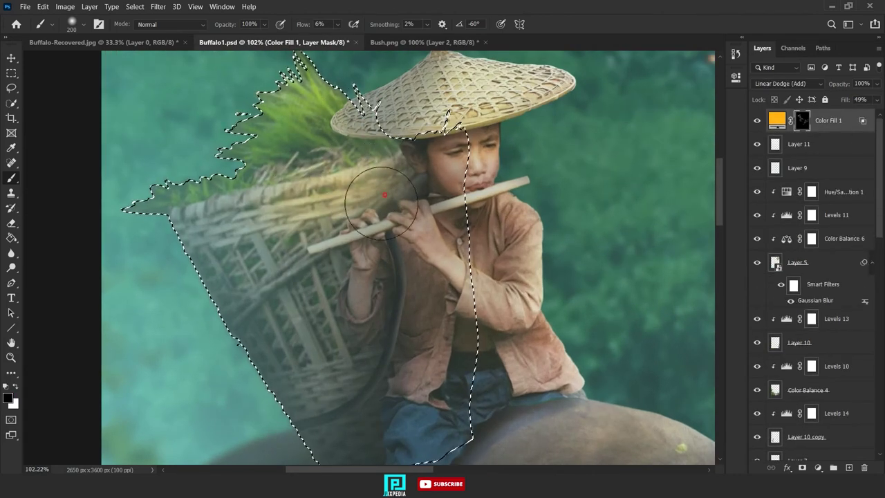
- Paint warm light over the bushes on the picture's left side with an 800 px brush at 6% flow
scroll(381, 199, "down", 10)
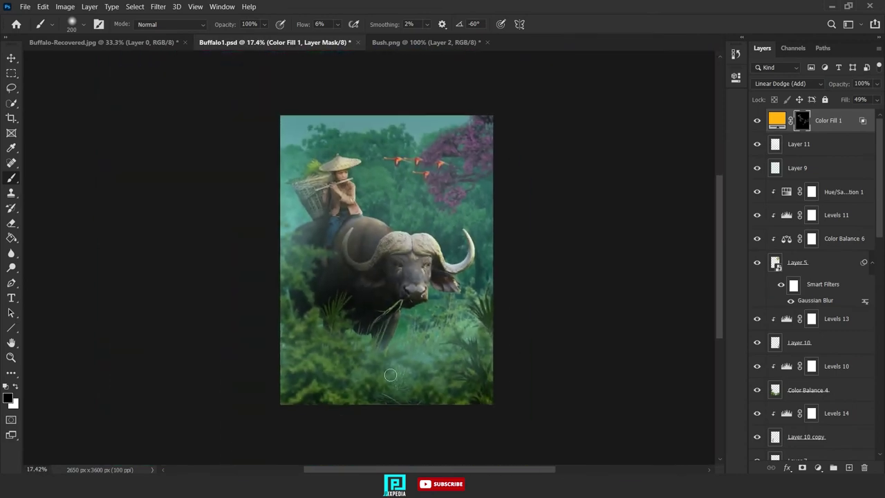
scroll(390, 375, "up", 2)
key("x")
key("]")
key("]")
key("]")
key("]")
key("]")
key("]")
key("]")
mouse_move(276, 199)
left_mouse_down()
mouse_move(361, 302)
mouse_move(388, 311)
left_mouse_up()
key("ctrl+d")
- Load the Layer 10 copy outline as a selection, paint warm light on its palm leaves, and deselect
scroll(817, 401, "down", 1)
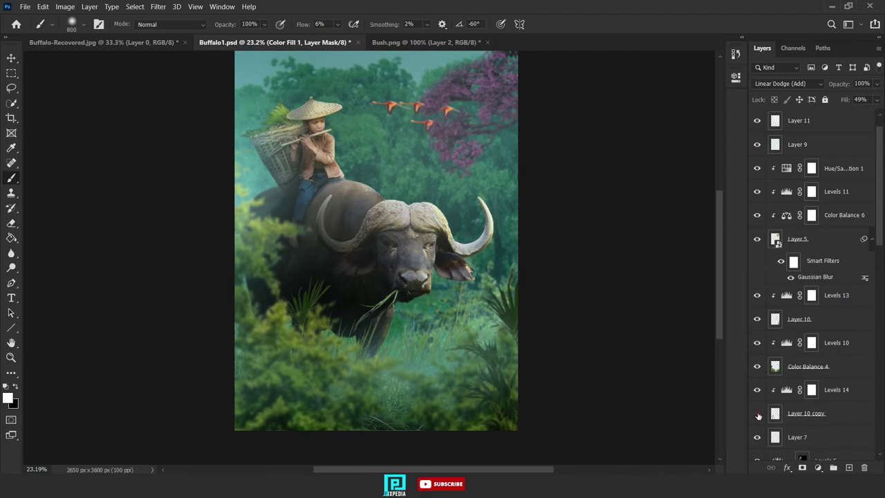
left_click(773, 416, "ctrl")
left_click_drag(257, 320, 322, 302)
mouse_move(518, 450)
left_mouse_down()
mouse_move(501, 405)
mouse_move(505, 421)
left_mouse_up()
key("ctrl+d")
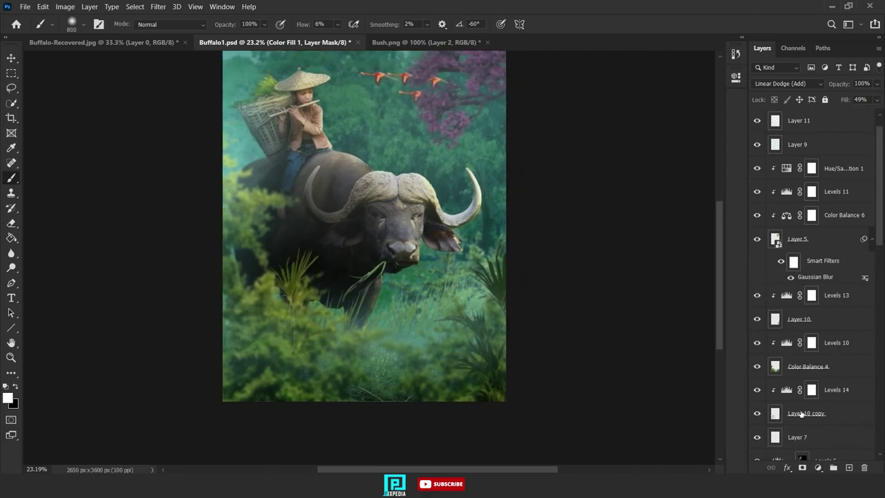
- Check the contribution of Layer 9 and Layer 5 by toggling their visibility, and review the whole picture
scroll(795, 387, "up", 1)
left_click(758, 170)
left_click(757, 170)
left_click(755, 262)
left_click_drag(477, 310, 510, 367)
scroll(509, 367, "down", 1)
left_click_drag(509, 367, 495, 291)
left_click_drag(431, 264, 441, 284)
scroll(440, 366, "down", 2)
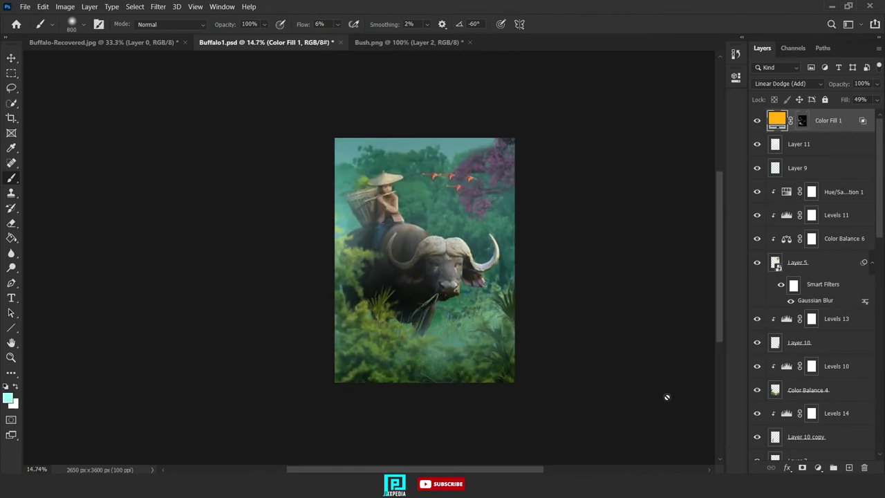
- Add a new layer on top and outline a wide diagonal band across the picture with the Polygonal Lasso
left_click(849, 468)
left_click_drag(499, 200, 504, 224)
left_click(11, 103)
right_click(11, 88)
left_click(59, 98)
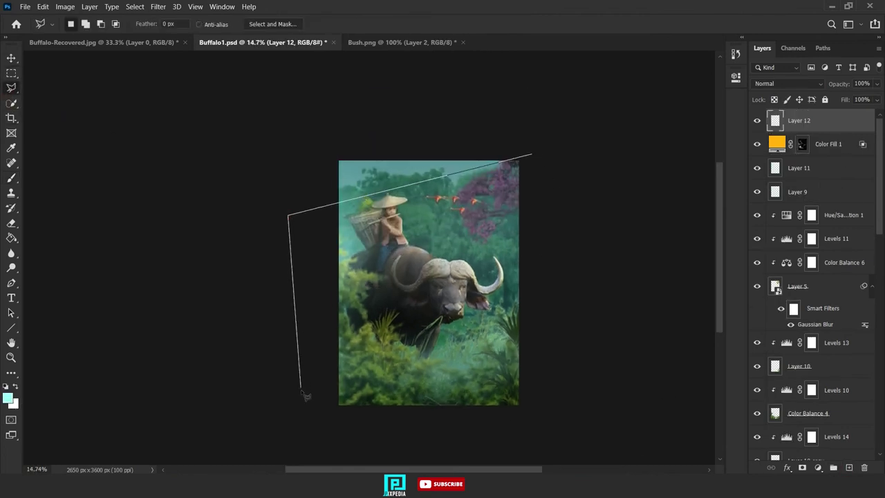
left_click(532, 154)
- Paint orange light inside the diagonal band on Layer 12 with a 2300 px brush at 6% flow, and deselect
key("b")
left_click(8, 398)
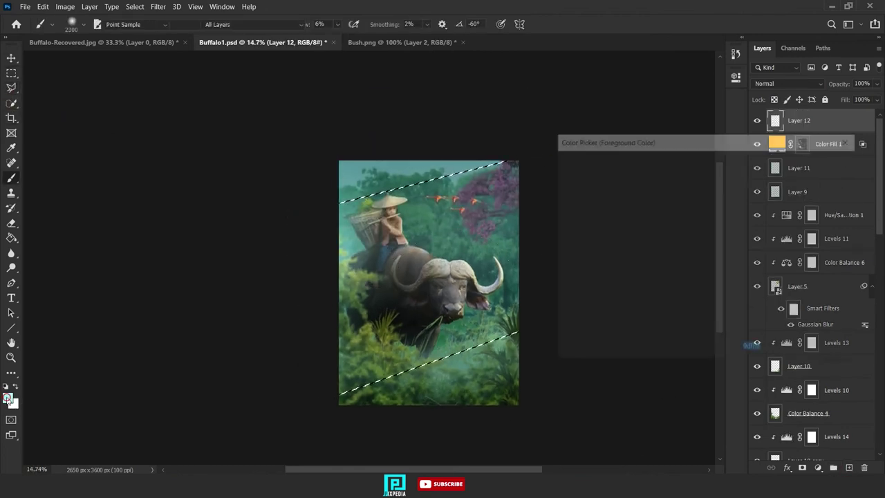
left_click(719, 289)
left_click_drag(720, 290, 720, 297)
left_click(821, 161)
key("b")
mouse_move(316, 336)
left_mouse_down()
mouse_move(554, 266)
mouse_move(294, 381)
mouse_move(391, 207)
mouse_move(523, 316)
left_mouse_up()
key("ctrl+d")
- Soften the orange light band on Layer 12 with a Gaussian Blur
key("v")
left_click(158, 6)
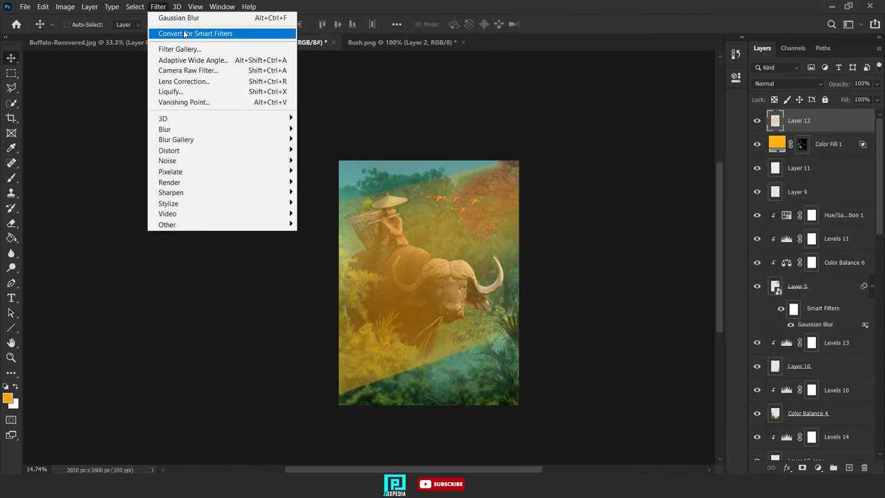
mouse_move(165, 129)
left_click(320, 172)
left_click(669, 157)
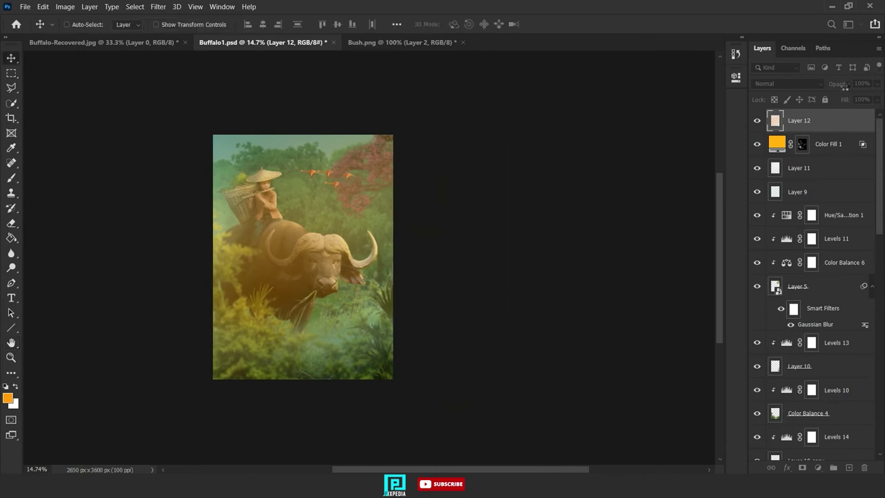
- Lower the opacity of Layer 12 to 21%
key("3")
key("2")
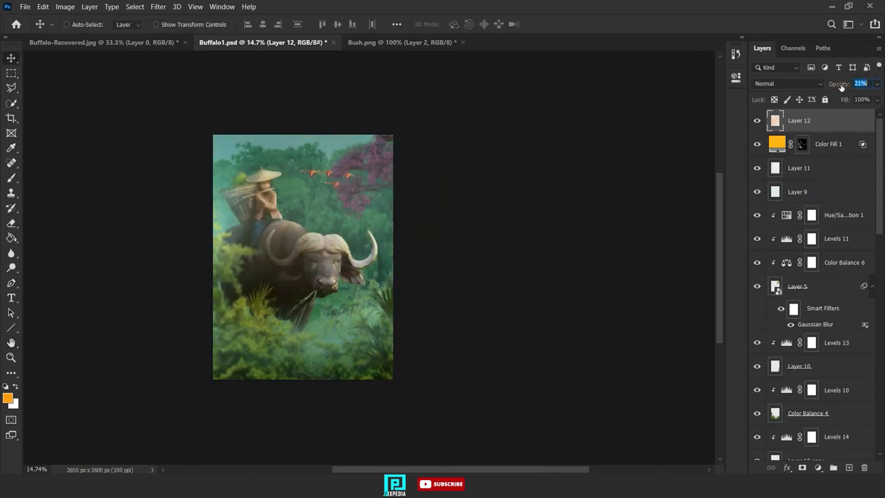
scroll(808, 102, "down", 1)
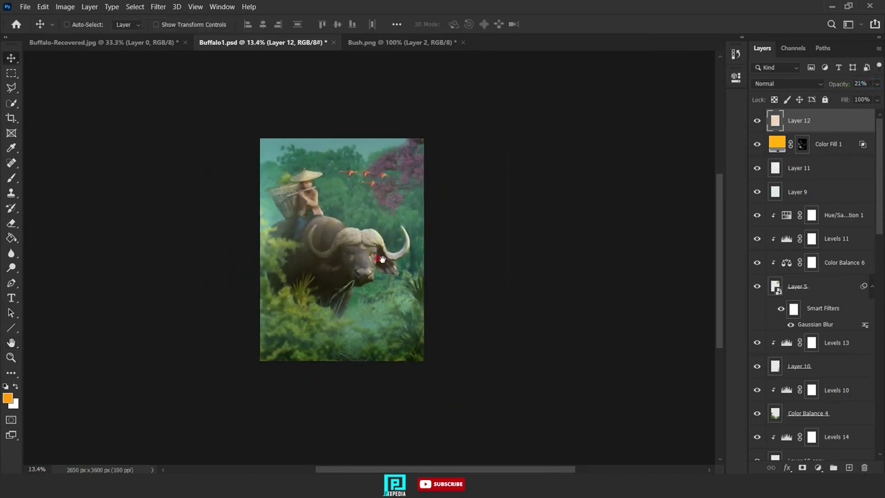
left_click_drag(382, 259, 423, 270)
scroll(406, 315, "up", 1)
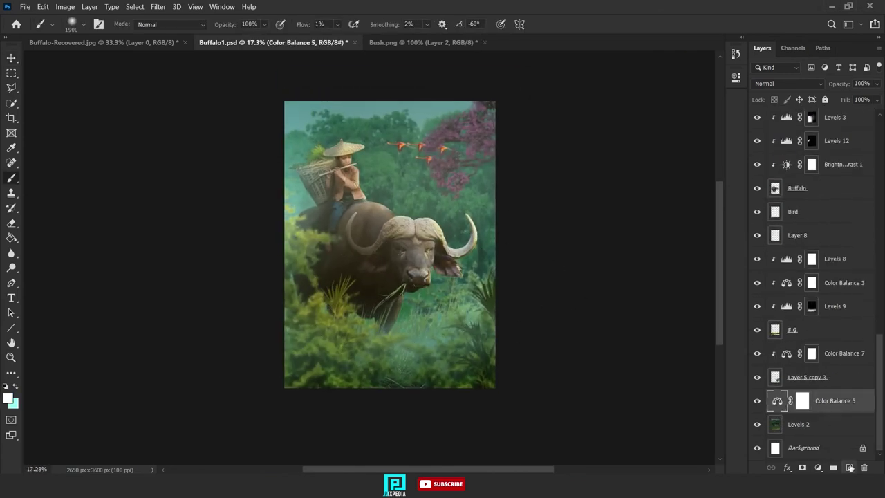
- Add a new layer above Color Balance 5 for pale background haze and set its opacity to 91%
left_click(850, 468)
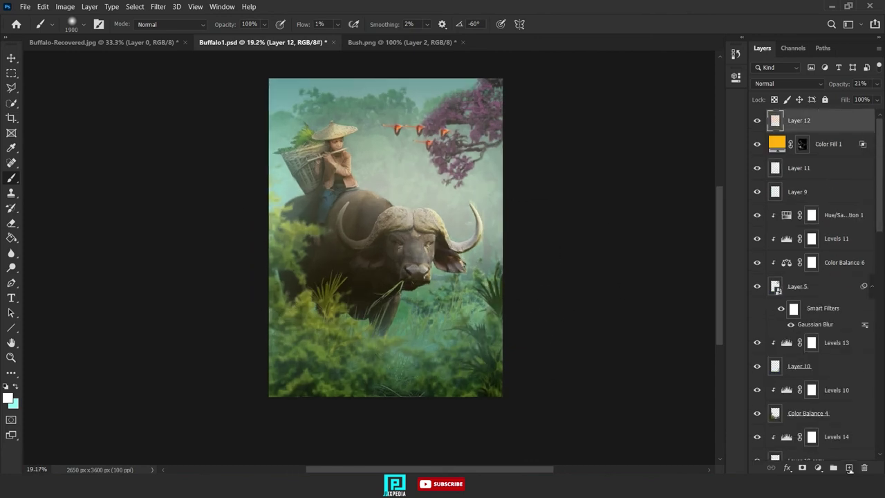
left_click(849, 468)
key("v")
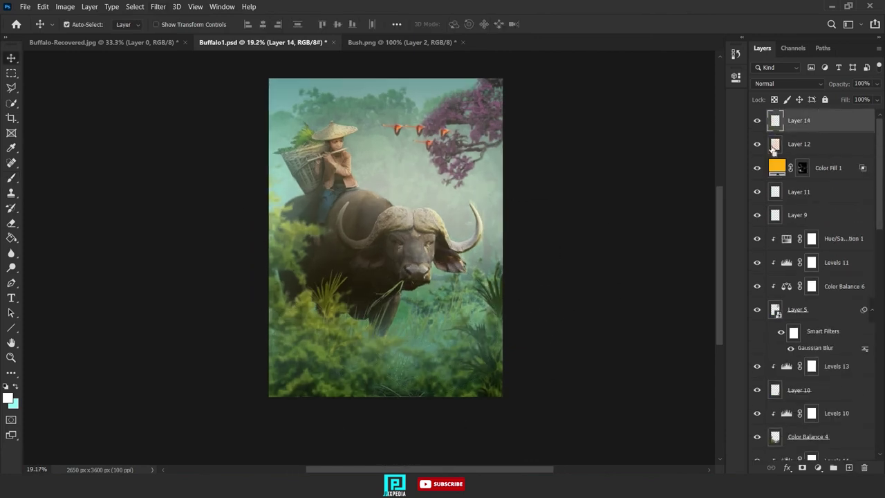
key("ctrl+z")
scroll(815, 268, "down", 3)
left_click(814, 448)
left_click(802, 378)
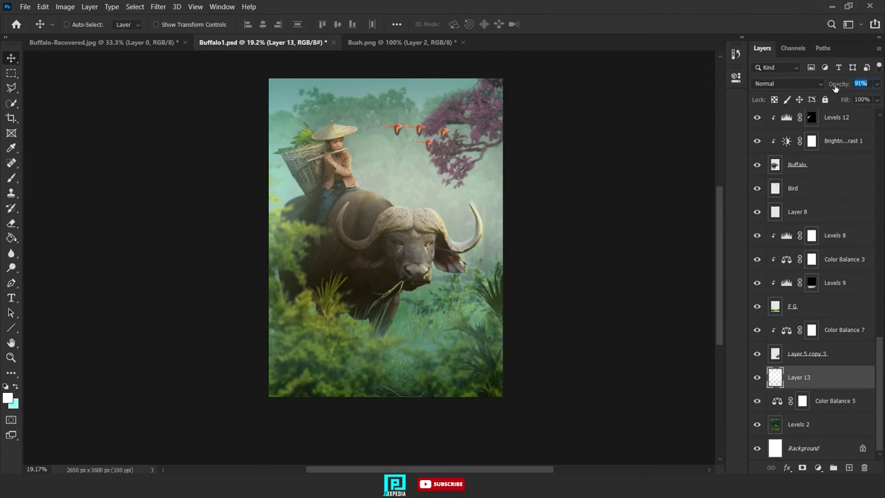
- Stamp the visible layers onto the top; in Camera Raw, set temperature +3, tint +9, exposure -0.10, contrast +45, highlights -21 and shadows -20
key("alt+period")
left_click(156, 6)
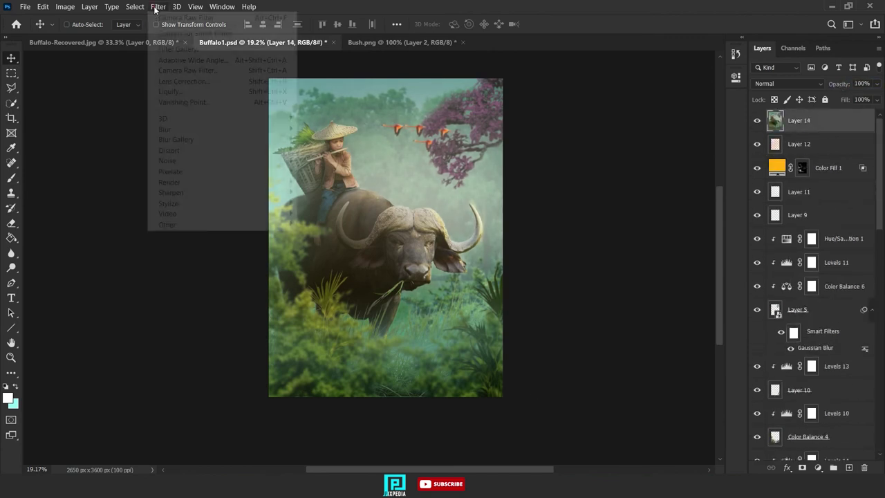
left_click(190, 70)
left_click_drag(716, 181, 720, 195)
left_click_drag(715, 220, 711, 219)
left_click_drag(715, 232, 706, 262)
- Set whites to -5, blacks to -44, texture +34, clarity +9, dehaze -6 and vibrance +10 in Camera Raw
scroll(708, 257, "down", 2)
mouse_move(716, 209)
left_mouse_down()
mouse_move(733, 210)
mouse_move(713, 210)
left_mouse_up()
left_click_drag(716, 223, 712, 248)
scroll(705, 191, "down", 1)
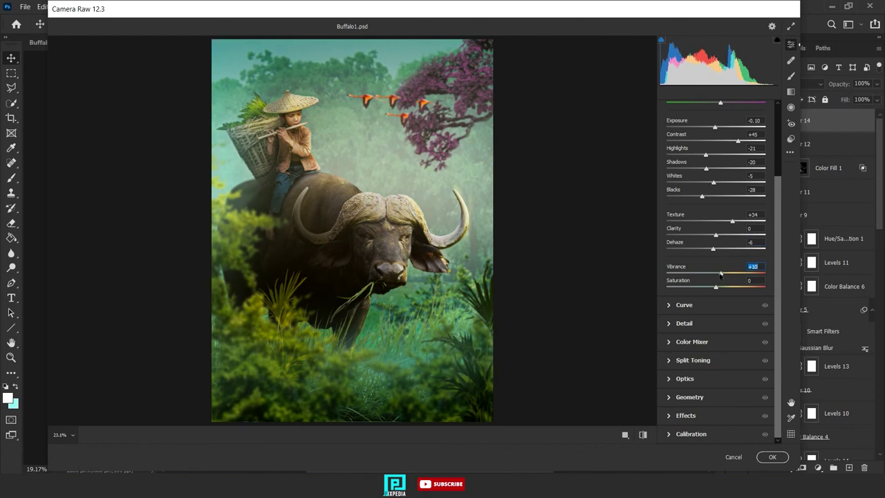
left_click_drag(702, 197, 688, 204)
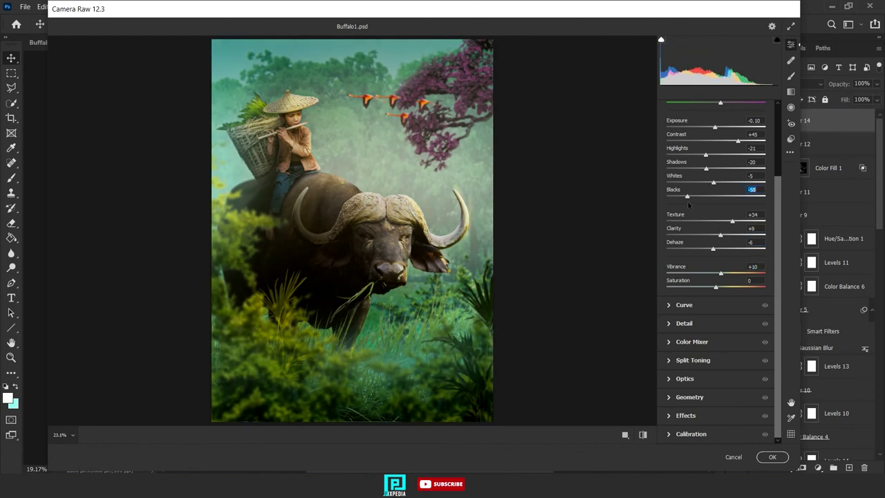
- Adjust the Detail settings and shift the greens in the Color Mixer to hue -20, saturation +3 and luminance +7
left_click(683, 323)
left_click(691, 275)
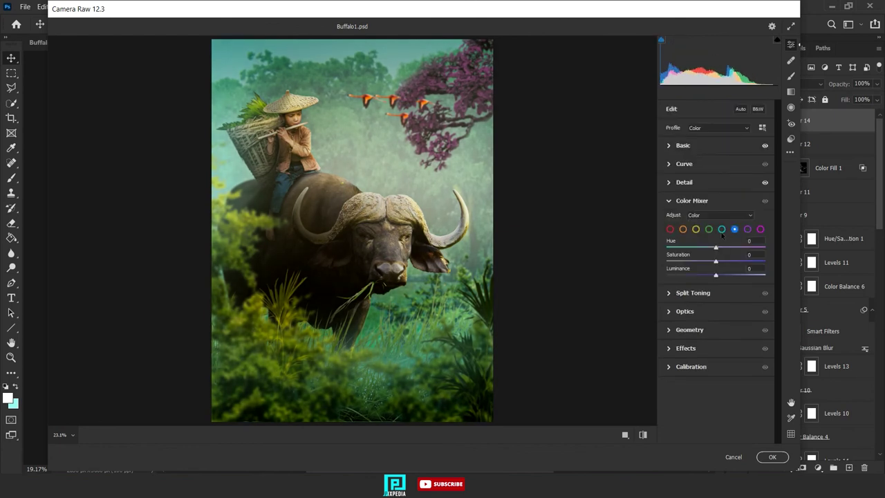
left_click_drag(688, 250, 718, 275)
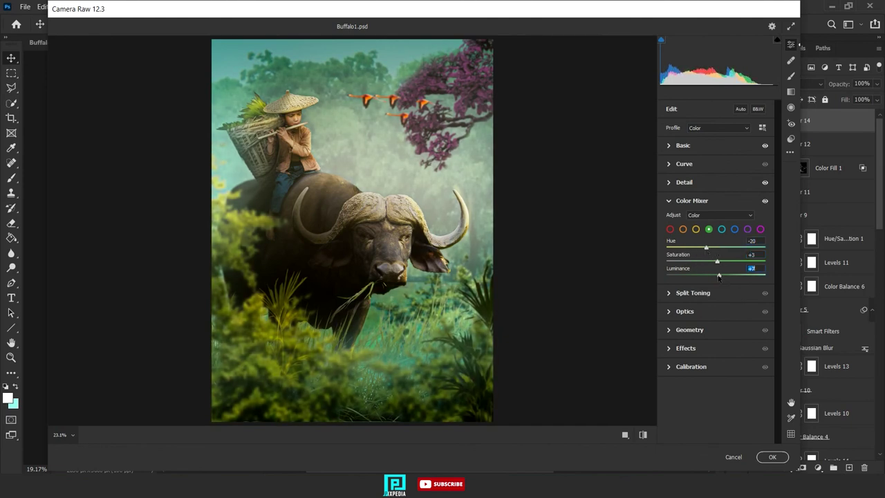
- Darken the image edges with negative vignetting, set contrast to +64 and clarity to +13, and apply the Camera Raw edits
left_click(680, 348)
left_click_drag(716, 314, 707, 314)
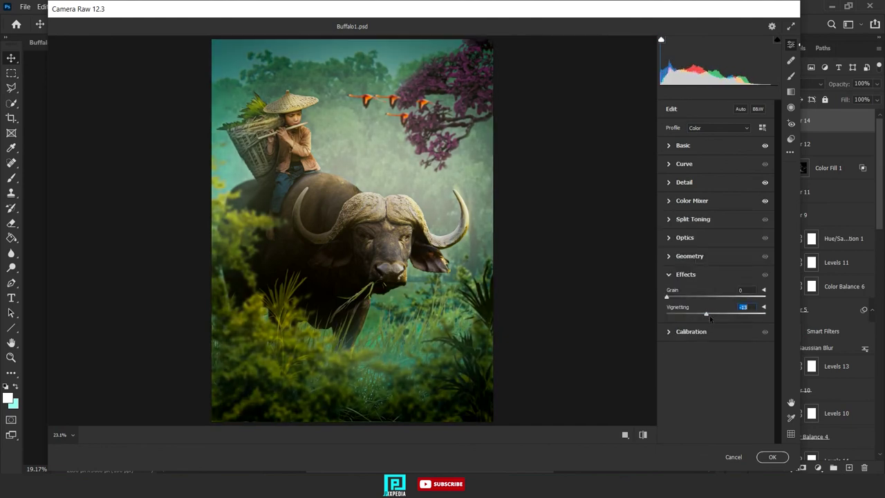
left_click(668, 146)
left_click_drag(737, 233, 751, 235)
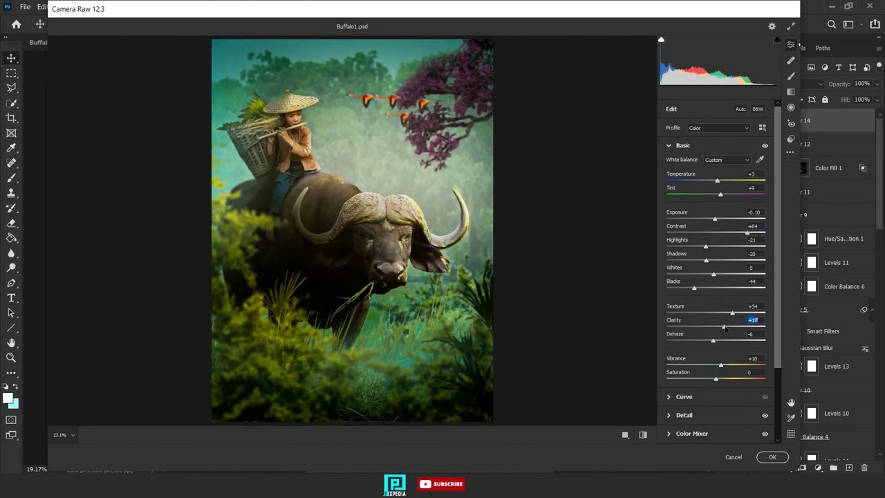
left_click_drag(725, 328, 722, 328)
scroll(386, 291, "down", 3)
scroll(387, 291, "up", 2)
scroll(386, 291, "down", 3)
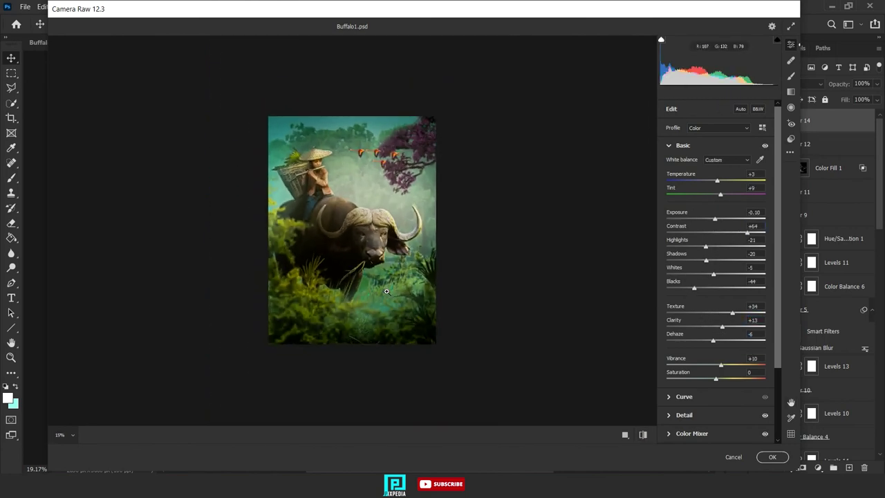
scroll(386, 291, "up", 2)
left_click(772, 458)
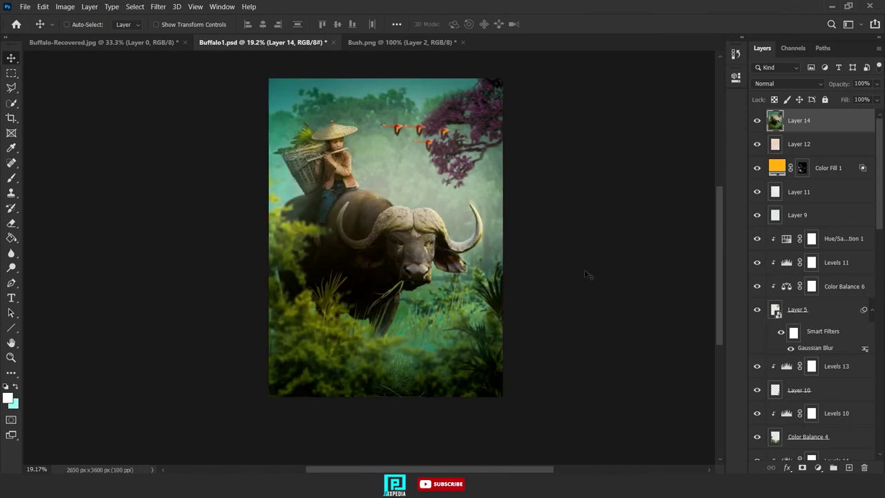
- Add a new layer on top and paint faint pale cyan haze along the picture's edges with a 1900 px brush at 1% flow
scroll(586, 280, "up", 1)
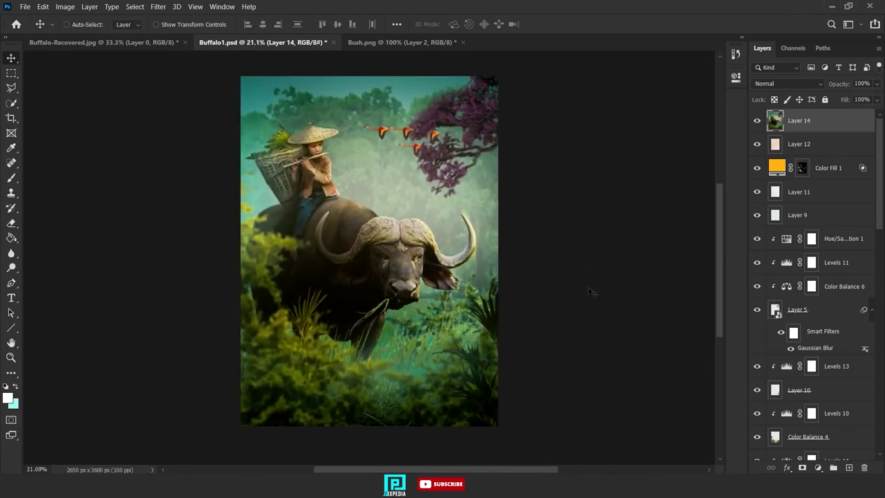
scroll(593, 293, "down", 3)
scroll(592, 293, "up", 2)
left_click(849, 468)
key("b")
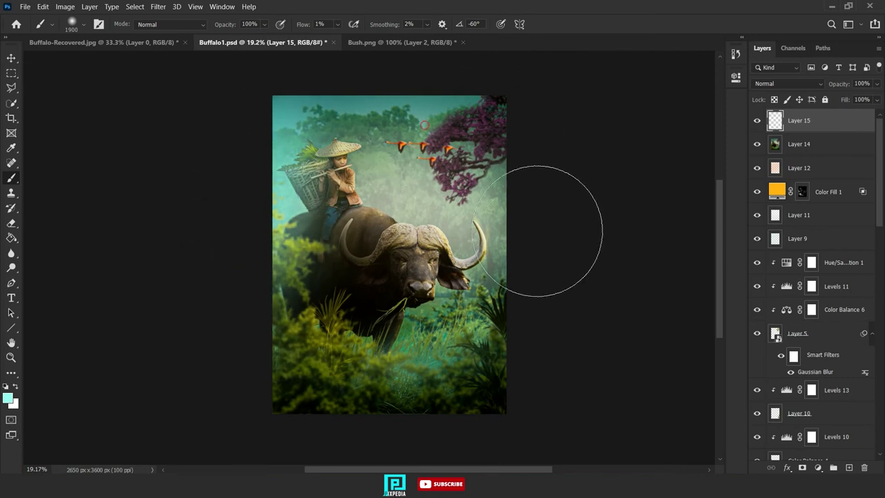
left_click_drag(537, 231, 526, 409)
left_click_drag(535, 469, 398, 414)
left_click_drag(686, 375, 324, 339)
left_click_drag(355, 376, 369, 377)
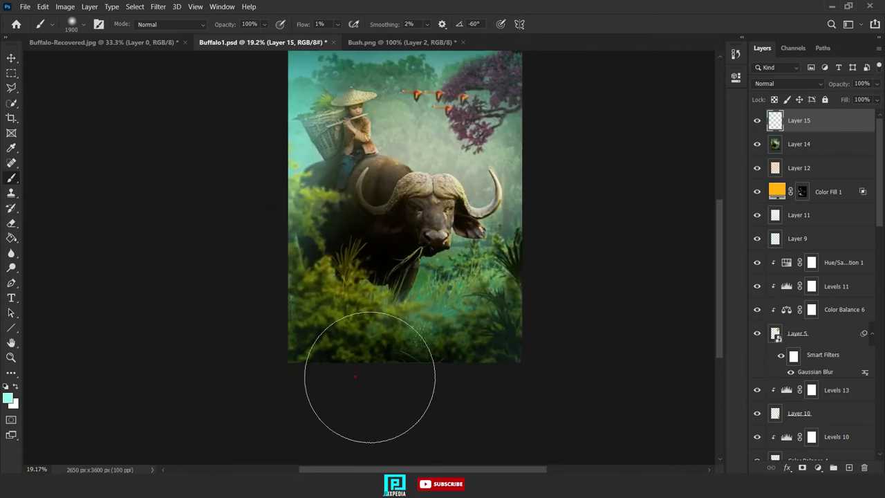
- Stamp all visible layers into a new top layer and apply a High Pass filter to it
scroll(355, 377, "down", 1)
key("ctrl+alt+shift+e")
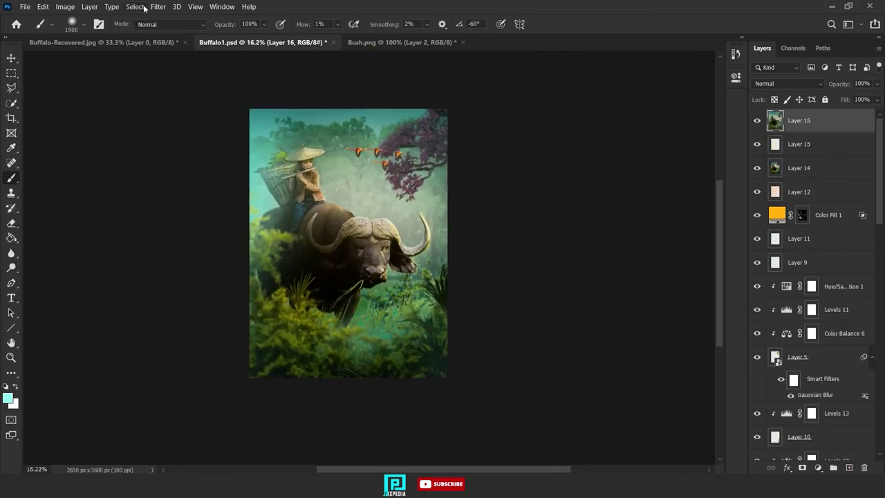
left_click(157, 6)
mouse_move(164, 223)
left_click(323, 235)
left_click(500, 104)
- Blend the High Pass layer in Vivid Light mode with 71% fill and 76% opacity
left_click(788, 83)
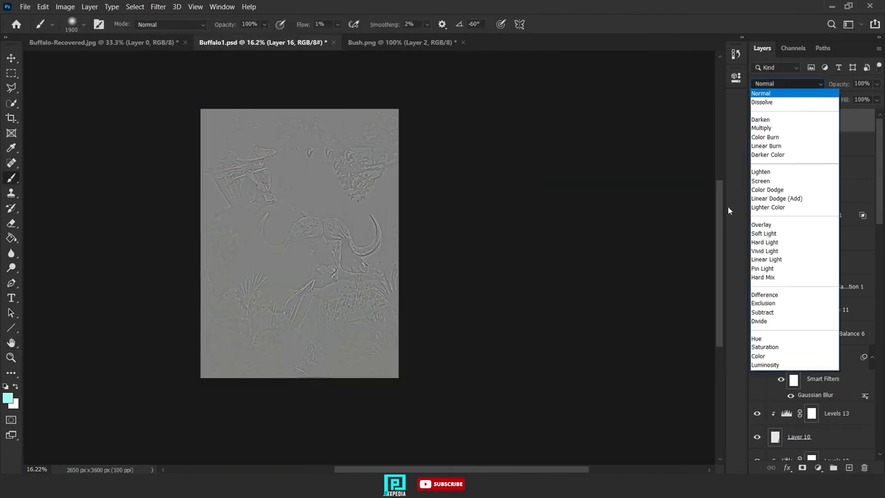
left_click(764, 251)
key("v")
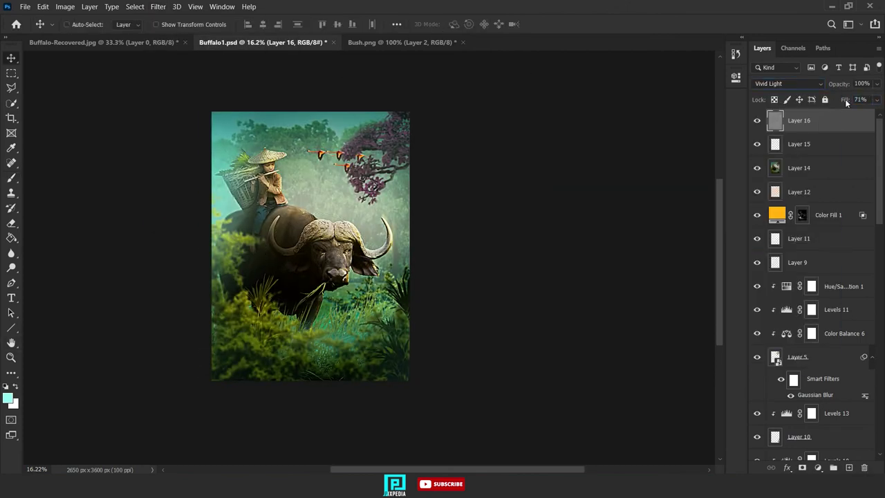
left_click_drag(845, 84, 838, 84)
- Save the finished composite in Buffalo1.psd
left_click_drag(324, 212, 316, 221)
scroll(316, 259, "up", 4)
scroll(324, 265, "down", 2)
key("ctrl+s")
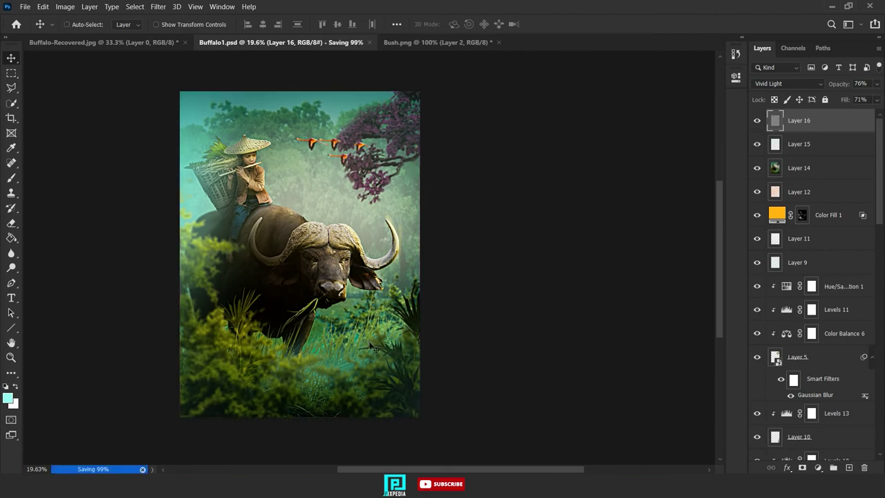
scroll(343, 356, "down", 1)
left_click_drag(346, 356, 396, 345)
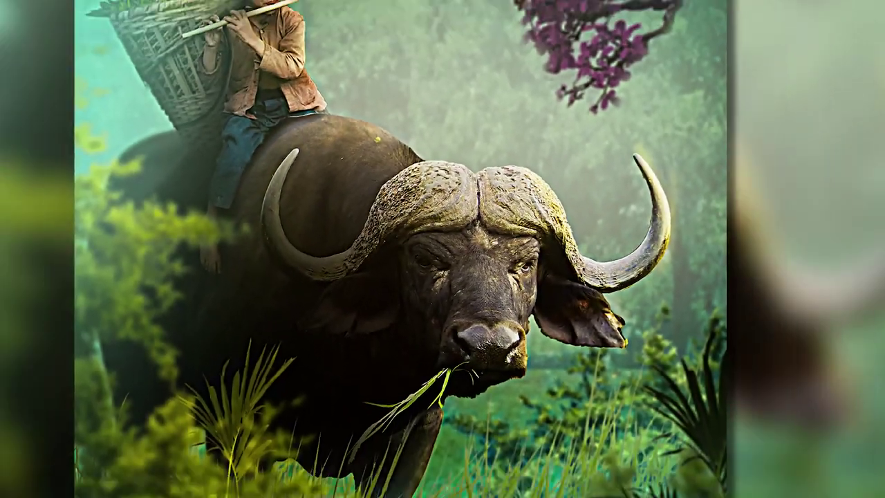